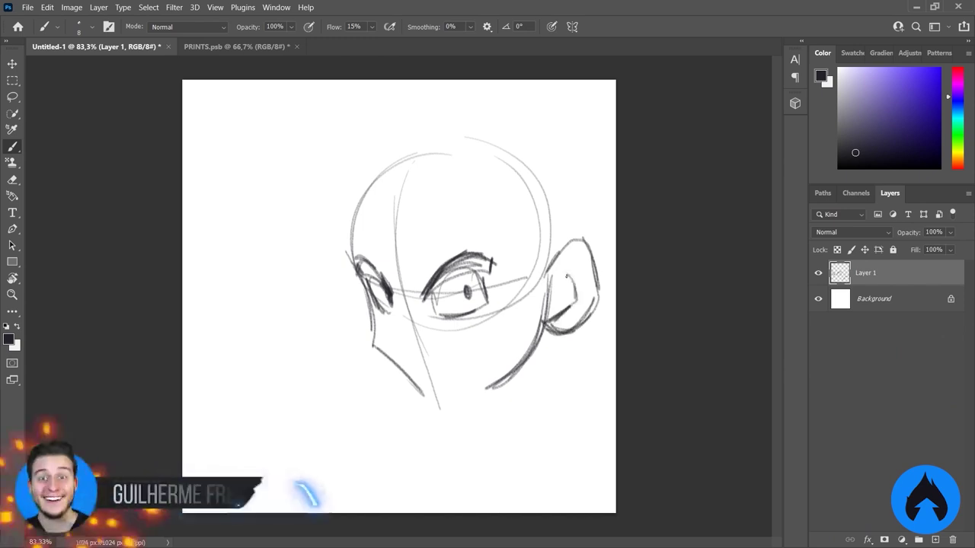
Erase the far jaw line and redraw the cheek contour, adding a pointed nose beside the face's centre guide
key(e)
drag(418, 392, 394, 370)
key(b)
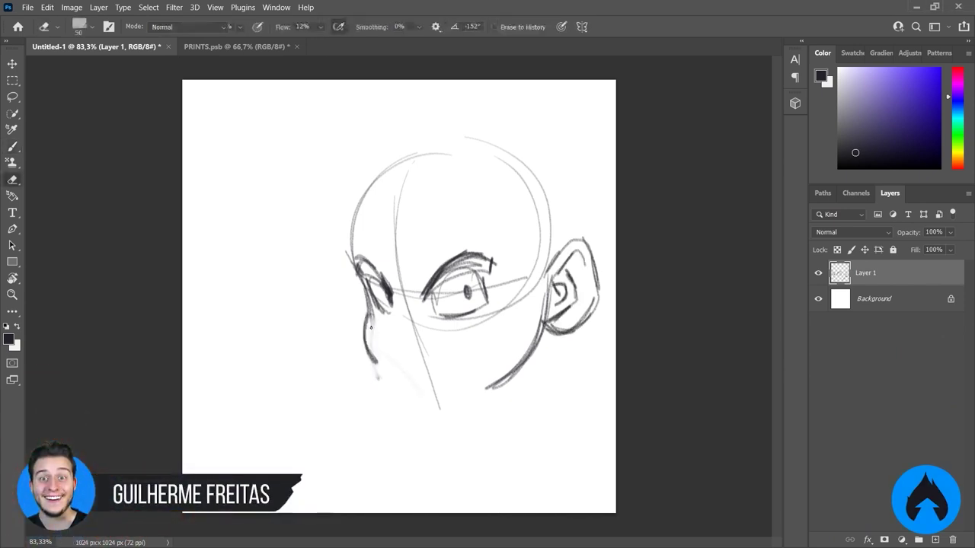
drag(381, 305, 371, 360)
mouse_move(402, 320)
mouse_down()
mouse_move(409, 355)
mouse_move(426, 370)
mouse_up()
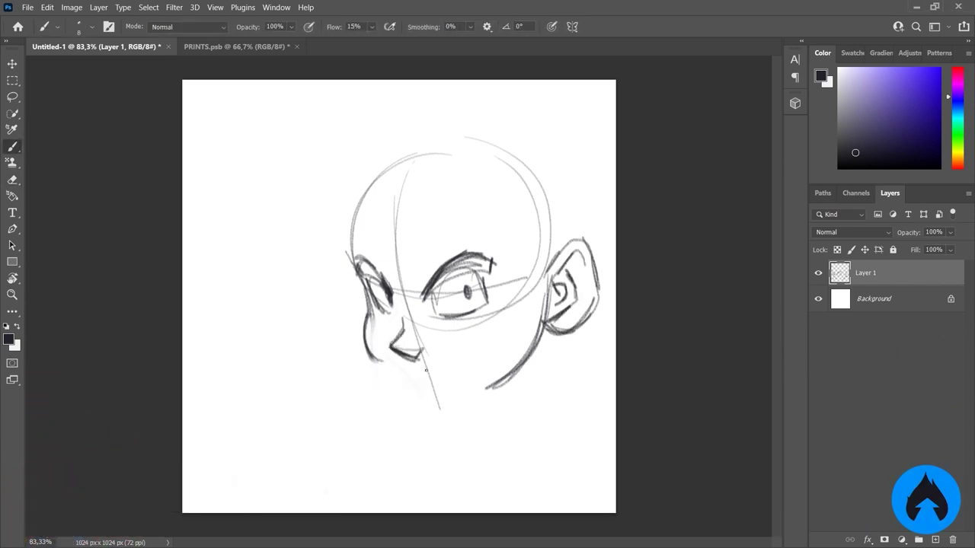
Thicken the near eyebrow, define both pupils and sketch the crease under the near eye
drag(432, 273, 499, 250)
drag(463, 287, 470, 299)
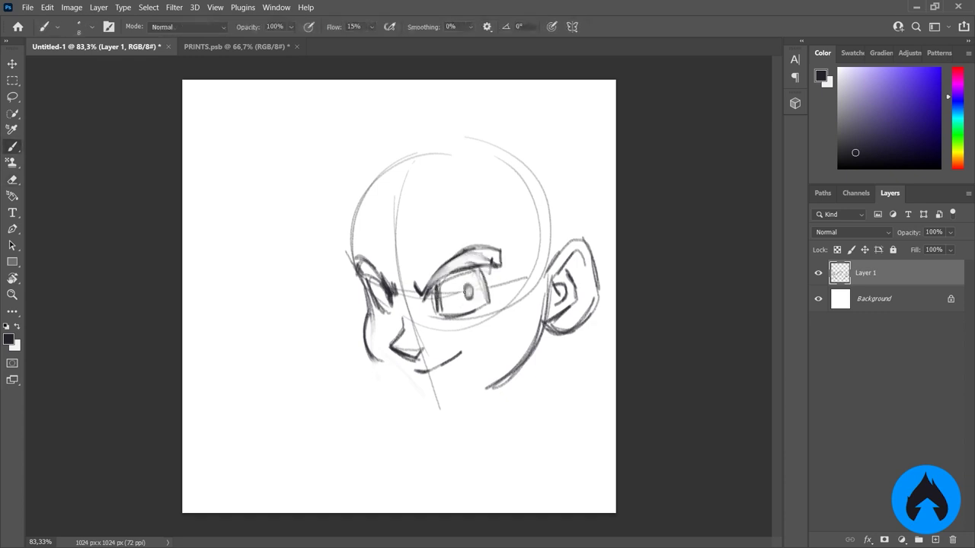
drag(383, 293, 390, 307)
drag(488, 310, 524, 301)
Outline the skull over the construction circle and sketch the hairline across the forehead
mouse_move(348, 255)
mouse_down()
mouse_move(563, 244)
mouse_move(479, 140)
mouse_up()
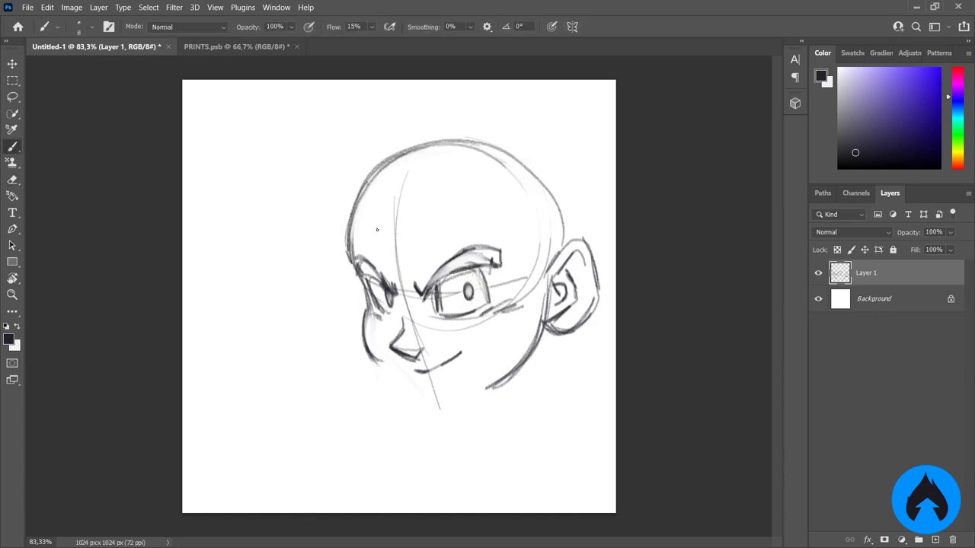
drag(403, 205, 537, 222)
drag(550, 177, 563, 238)
Erase the near jaw line and sketch a long, full beard outline from the ear around the chin
key(e)
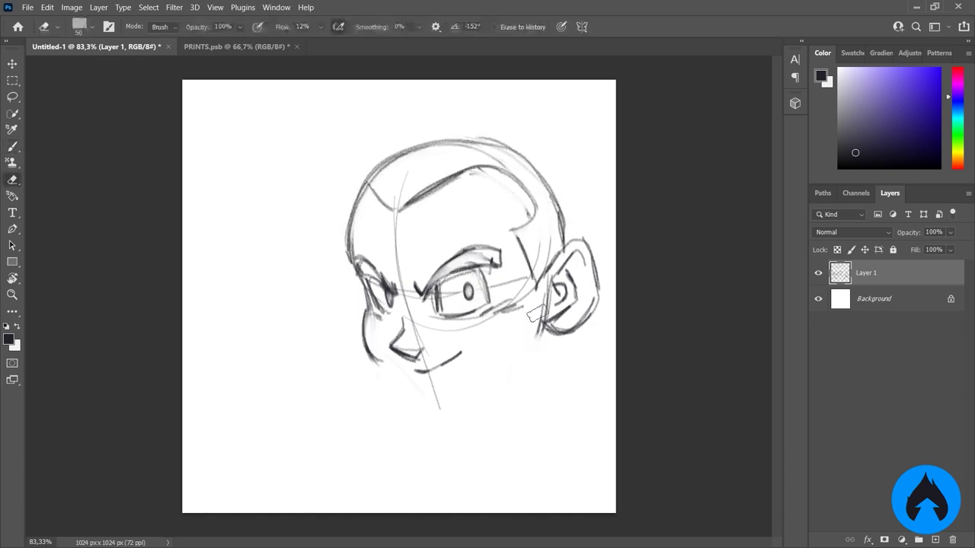
drag(543, 284, 487, 387)
key(b)
drag(547, 365, 428, 457)
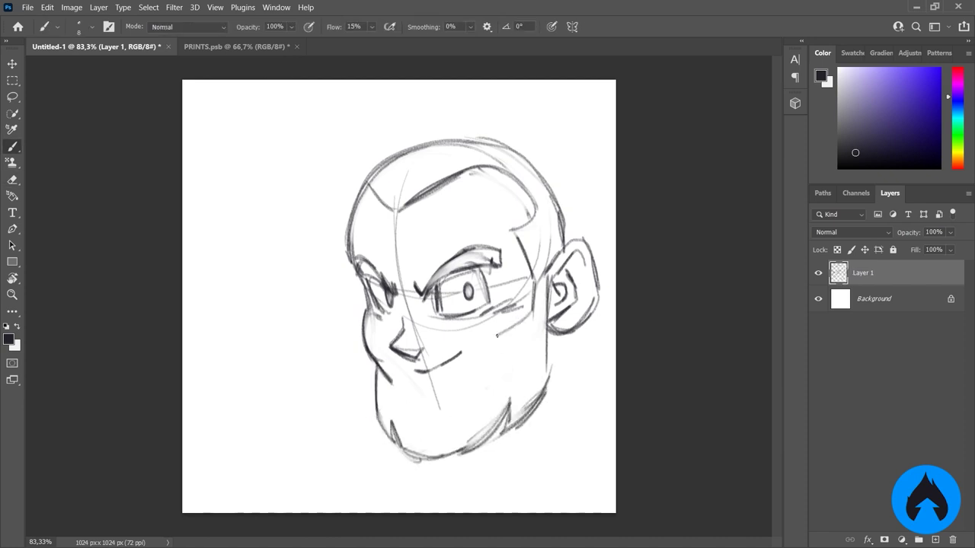
Clean up inside the beard and draw its inner edge below the mouth and up the near cheek
key(e)
mouse_move(415, 403)
mouse_down()
mouse_move(488, 373)
mouse_move(476, 408)
mouse_up()
key(b)
drag(457, 411, 497, 339)
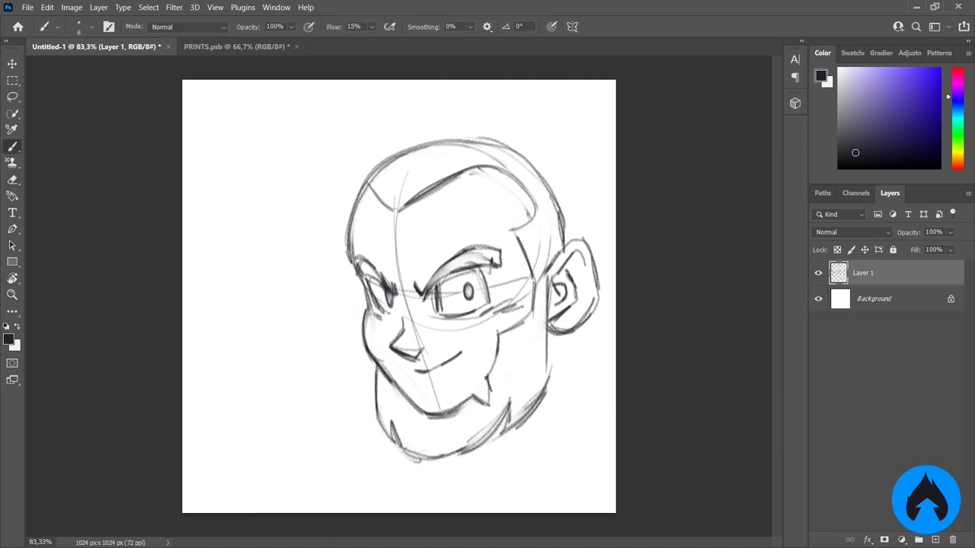
Erase stray lines around the sideburn and add curved hair strands to the cheek and chin of the beard
key(e)
drag(525, 289, 491, 388)
key(b)
drag(440, 460, 415, 425)
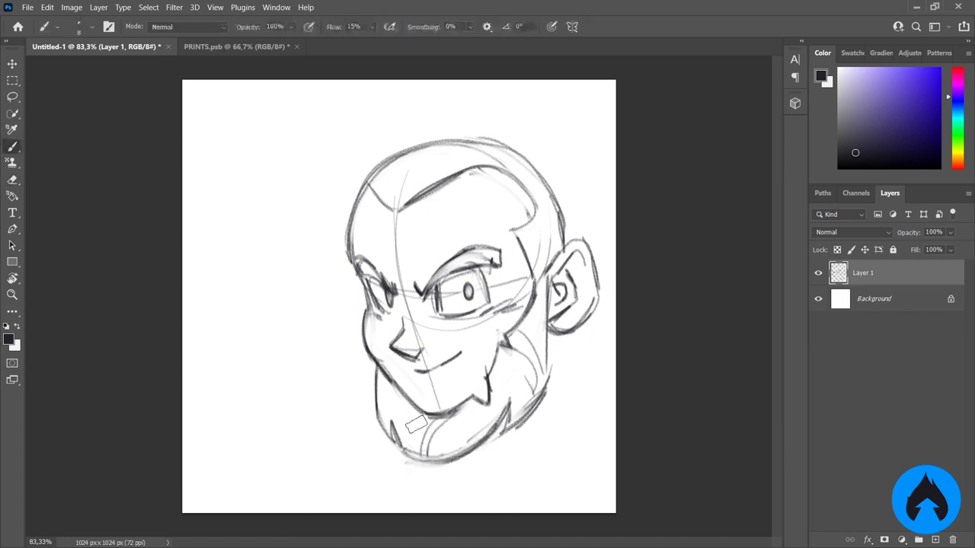
Redraw the beard's outer contour slightly wider on both sides of the face
mouse_move(554, 320)
mouse_down()
mouse_move(550, 396)
mouse_move(411, 466)
mouse_up()
drag(365, 319, 374, 396)
drag(366, 350, 396, 445)
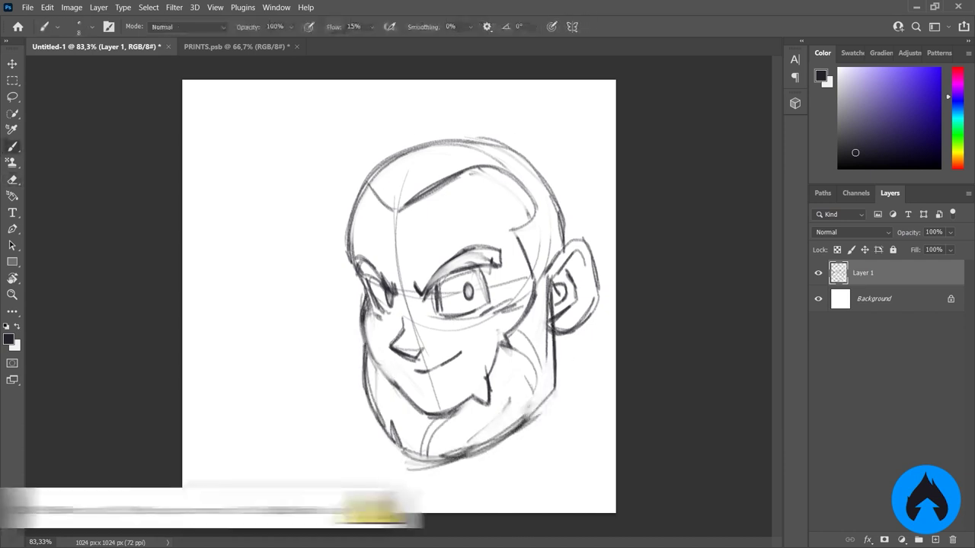
Raise the top of the hair with a pointed front tuft and redraw the far forehead and brow contour
drag(355, 171, 488, 130)
drag(384, 149, 562, 221)
mouse_move(353, 169)
mouse_down()
mouse_move(389, 157)
mouse_move(352, 259)
mouse_up()
drag(352, 255, 377, 280)
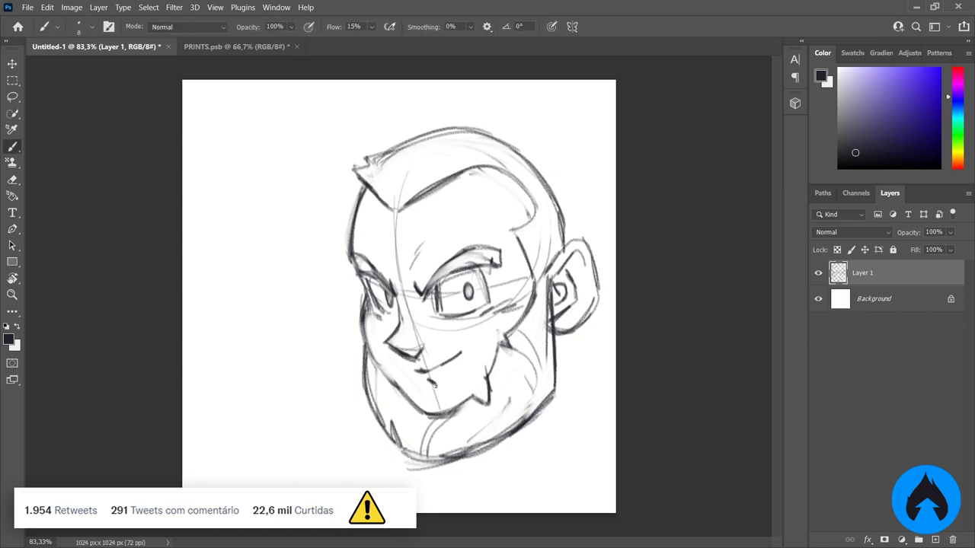
Scale the head sketch down slightly and move it toward the upper left of the canvas
key(ctrl+t)
drag(601, 126, 500, 135)
key(Return)
Sketch the neck below the beard and a wide V-shaped collar around it
key(e)
key(b)
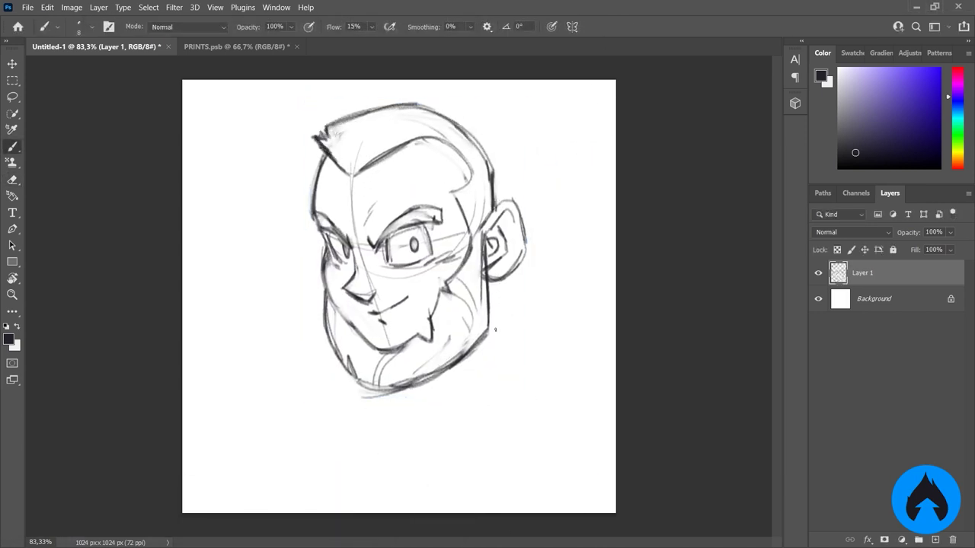
drag(489, 275, 392, 416)
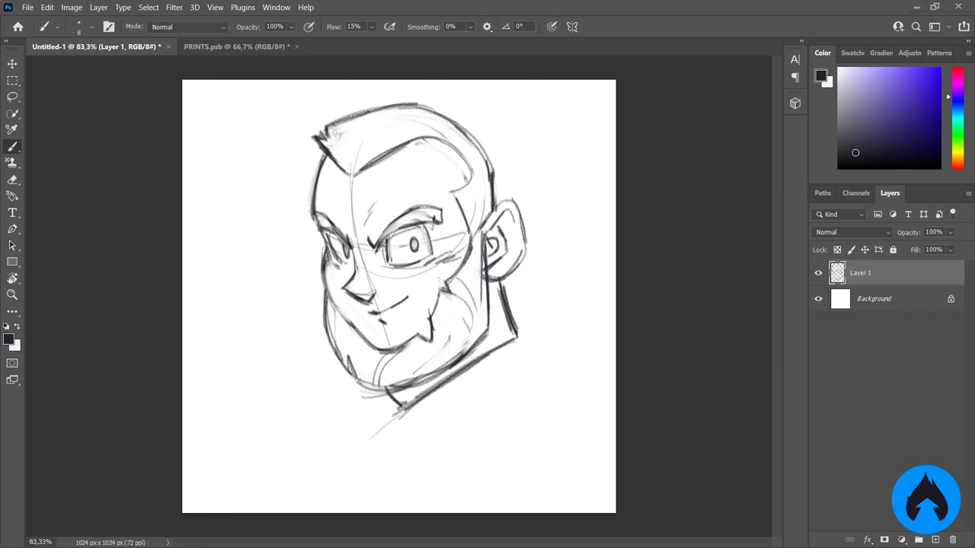
drag(366, 392, 349, 484)
drag(362, 480, 538, 345)
drag(390, 398, 521, 345)
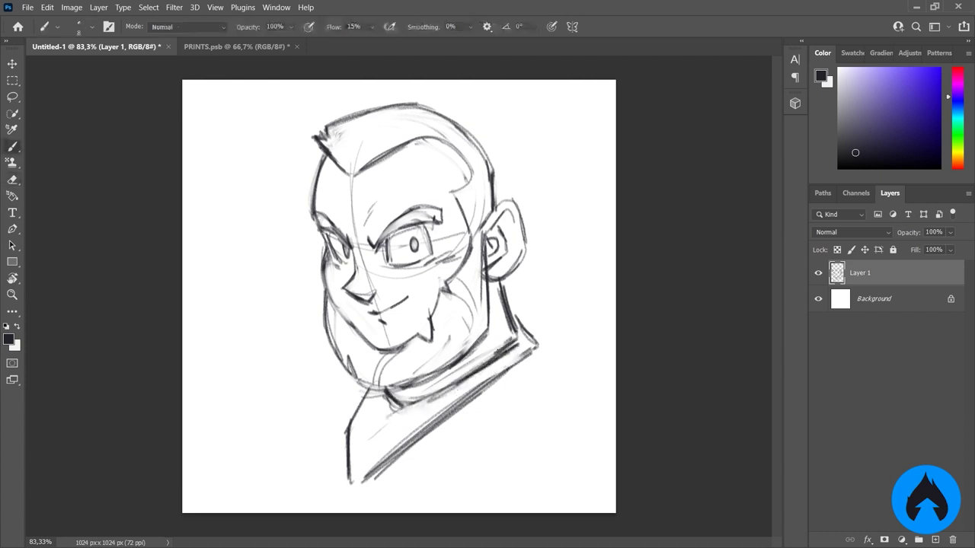
Sketch both shoulders, the vest's armholes and a round emblem on the chest
drag(358, 373, 276, 364)
drag(352, 495, 377, 468)
drag(291, 390, 251, 512)
drag(524, 345, 614, 354)
drag(614, 370, 550, 505)
drag(472, 442, 480, 441)
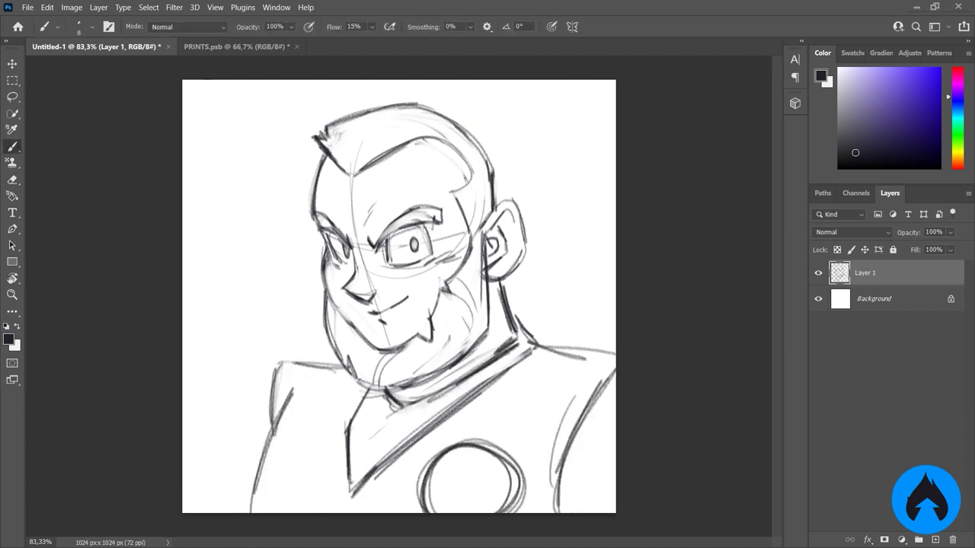
Add the far arm's outer contour, erase the rough shoulder lines and redraw both shoulders more cleanly
drag(279, 368, 228, 487)
drag(235, 442, 190, 512)
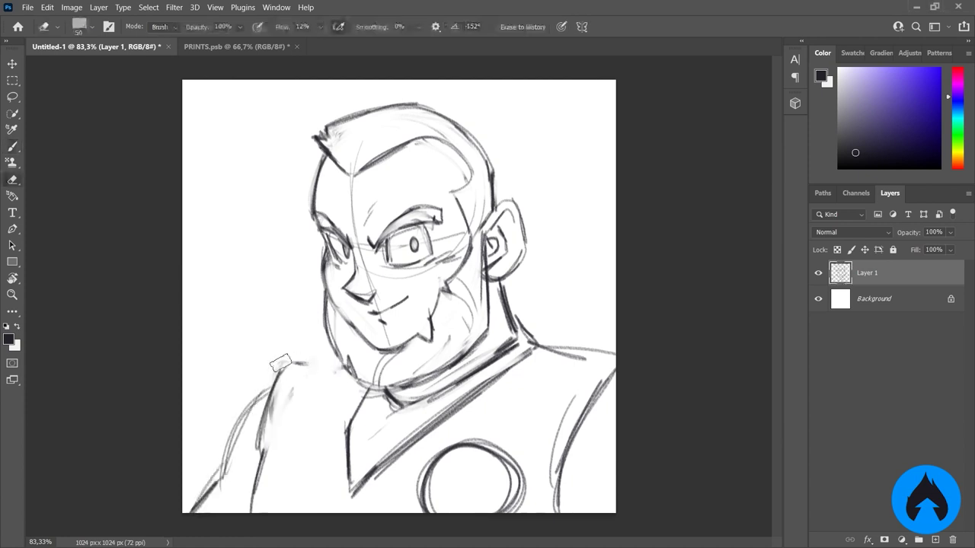
drag(274, 372, 344, 362)
key(e)
mouse_move(495, 305)
mouse_down()
mouse_move(537, 346)
mouse_move(526, 352)
mouse_move(614, 355)
mouse_up()
key(b)
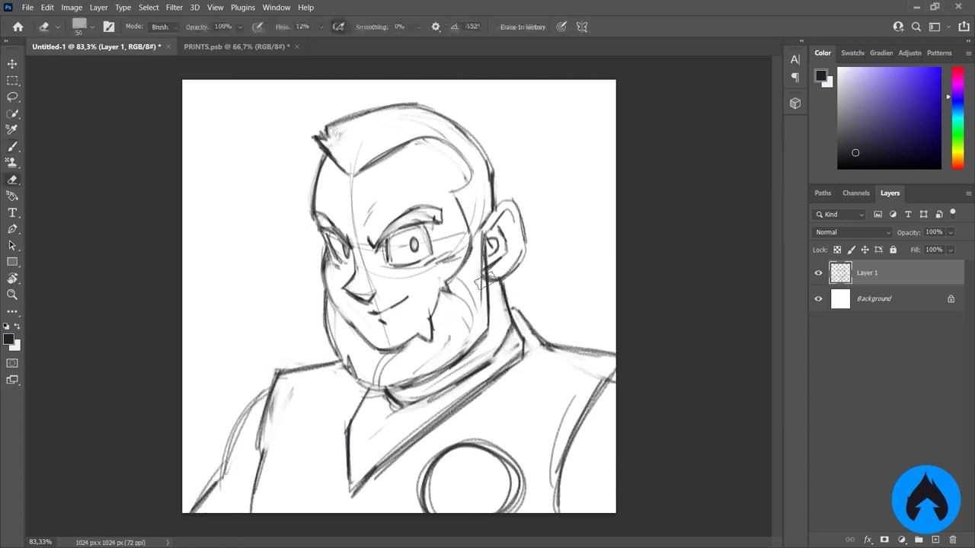
drag(533, 352, 614, 373)
Refine the nose, simplify the near eyebrow and rework the far eye
drag(347, 288, 377, 301)
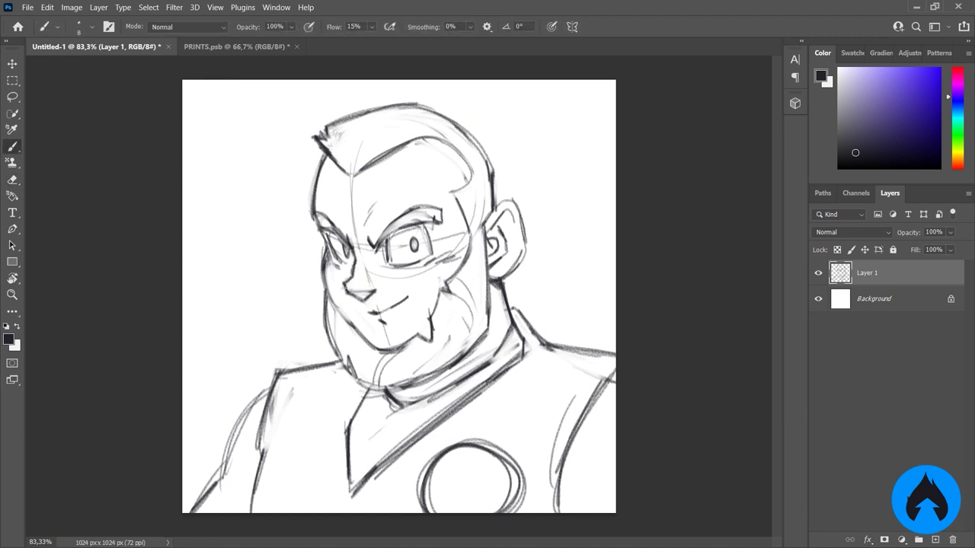
mouse_move(382, 238)
mouse_down()
mouse_move(435, 213)
mouse_move(446, 226)
mouse_up()
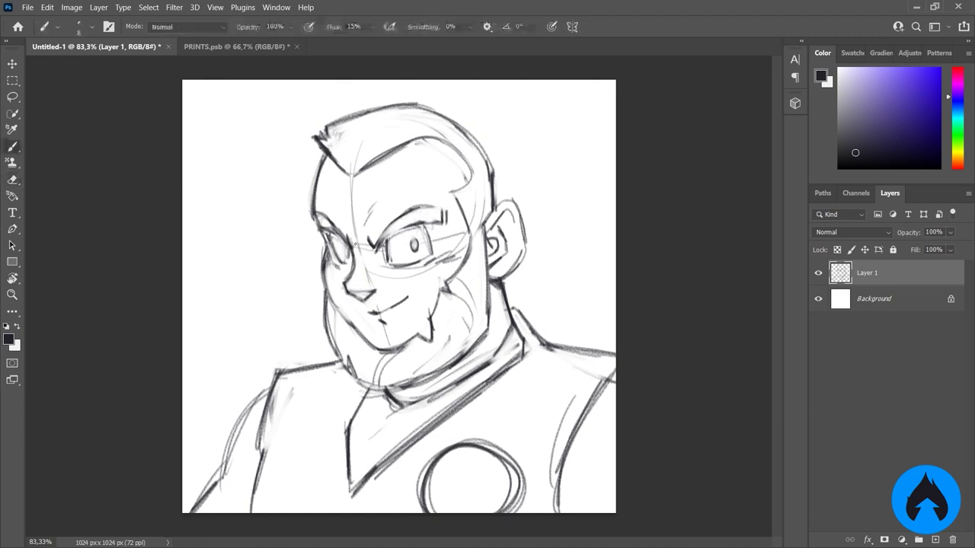
key(e)
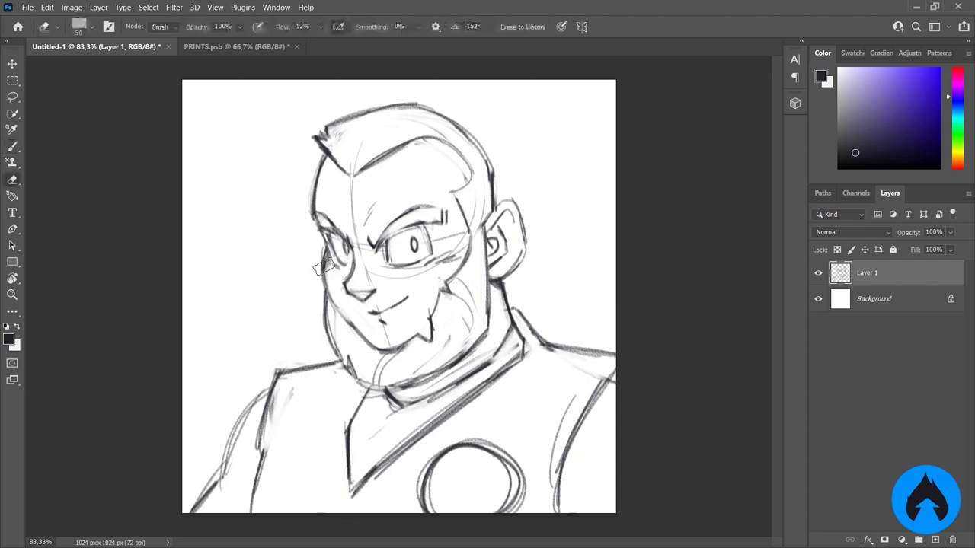
Reshape the beard's inner edge with an arch below the lip and a smoother line up the cheek
drag(457, 314, 444, 289)
mouse_move(416, 339)
mouse_down()
mouse_move(381, 350)
mouse_move(429, 325)
mouse_move(366, 347)
mouse_move(427, 328)
mouse_move(368, 354)
mouse_up()
right_click(351, 347)
key(Escape)
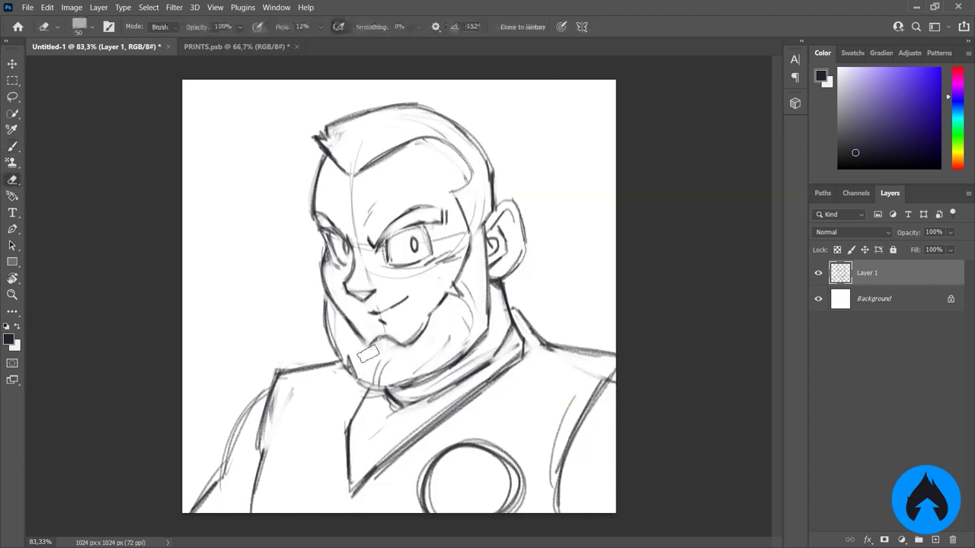
drag(421, 317, 461, 263)
Redraw the hairline with a rounded temple and darken the far pupil
key(b)
mouse_move(358, 164)
mouse_down()
mouse_move(470, 166)
mouse_move(495, 204)
mouse_up()
drag(339, 244, 349, 255)
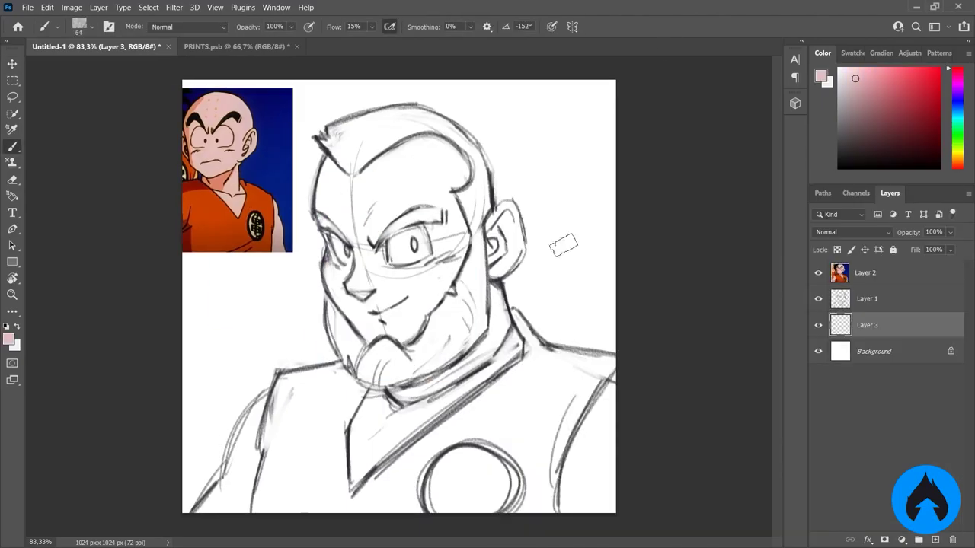
Paint the face, ear and neck pink on Layer 3, and fill a new layer beneath with dark blue
mouse_move(335, 160)
mouse_down()
mouse_move(350, 320)
mouse_move(442, 290)
mouse_move(495, 342)
mouse_move(457, 396)
mouse_up()
click(929, 103)
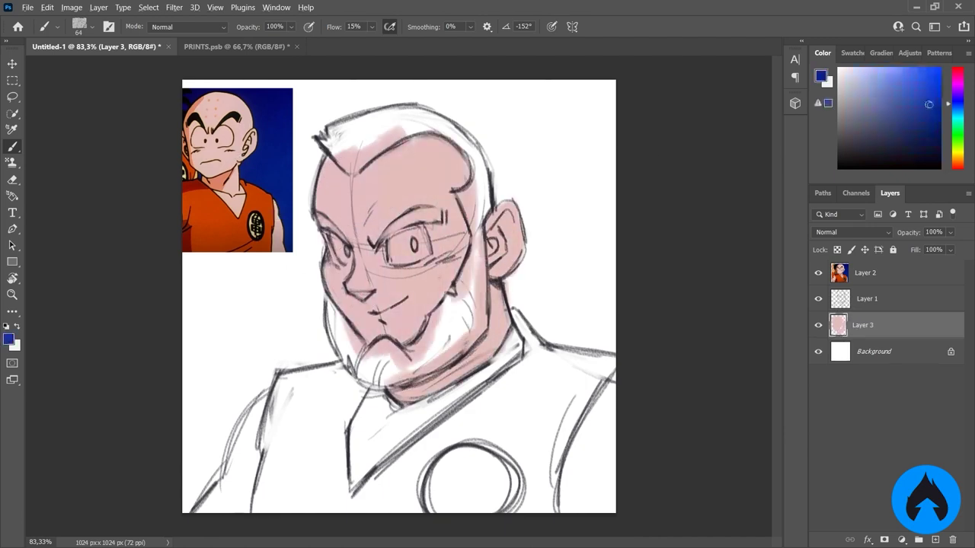
ctrl+click(936, 540)
key(alt+BackSpace)
Brush lighter blue strokes across the background layer with a large textured brush
click(882, 79)
right_click(515, 172)
click(557, 370)
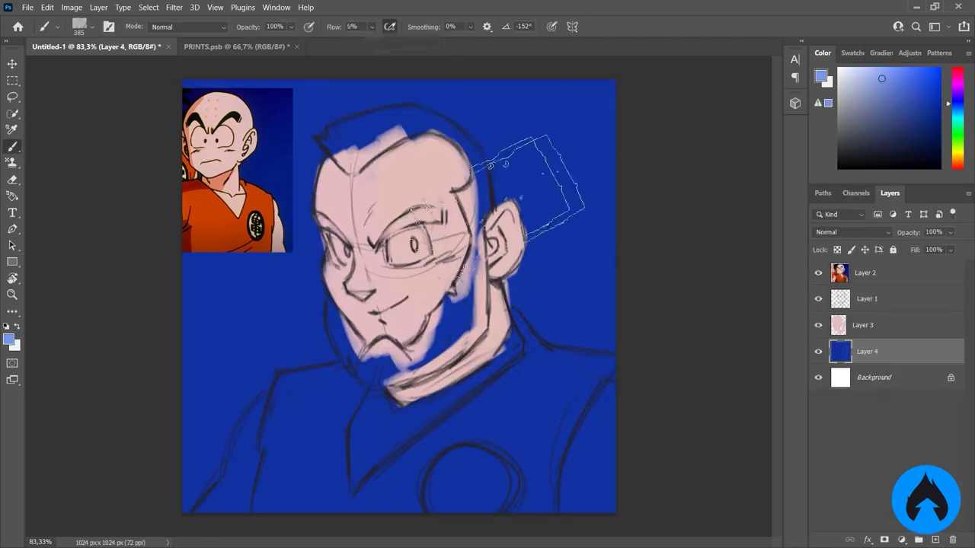
click(912, 92)
drag(579, 99, 217, 305)
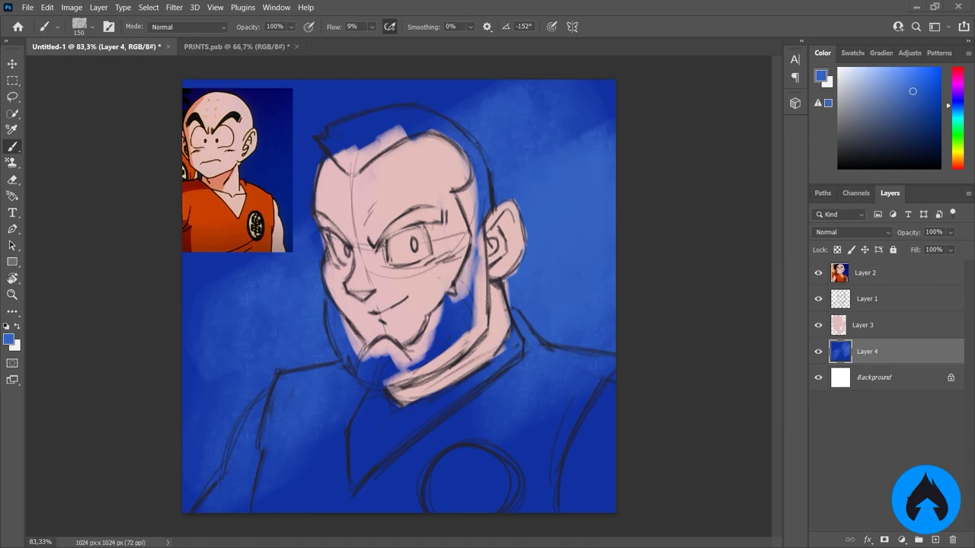
Fill the background layer with bright blue and choose the soft Fofão brush
alt+click(601, 249)
key(alt+BackSpace)
right_click(515, 171)
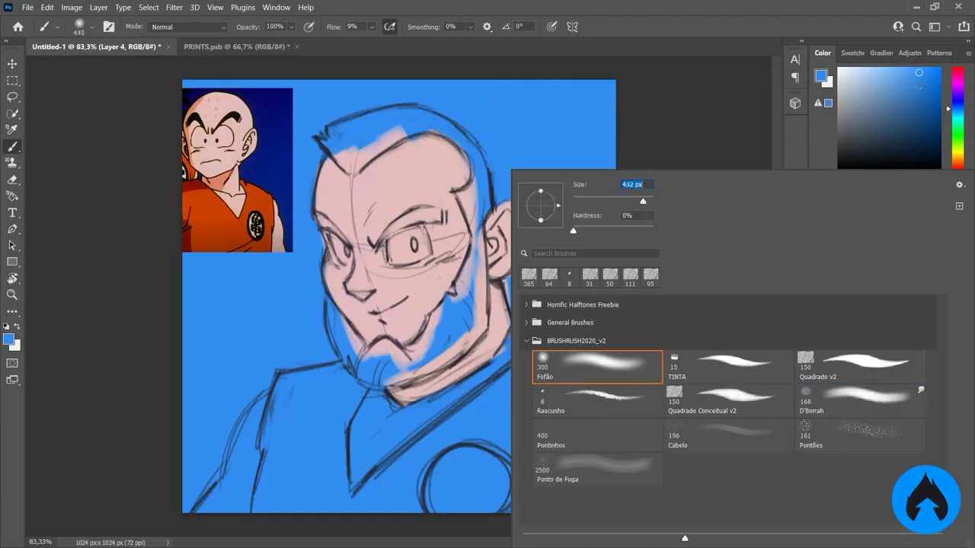
key(Escape)
Hide Layer 5, add a clothing layer and paint the vest with orange sampled from the reference using a textured brush
click(818, 377)
click(935, 540)
alt+click(228, 221)
drag(282, 381, 267, 510)
right_click(357, 171)
double_click(652, 348)
mouse_move(366, 502)
mouse_down()
mouse_move(522, 385)
mouse_move(587, 365)
mouse_move(563, 320)
mouse_up()
Paint the undershirt at the neckline and both sleeves dark navy on the clothing layer
click(873, 138)
mouse_move(518, 351)
mouse_down()
mouse_move(366, 457)
mouse_move(359, 451)
mouse_move(521, 335)
mouse_up()
drag(609, 369, 606, 511)
drag(263, 399, 199, 511)
drag(273, 381, 228, 510)
alt+click(282, 394)
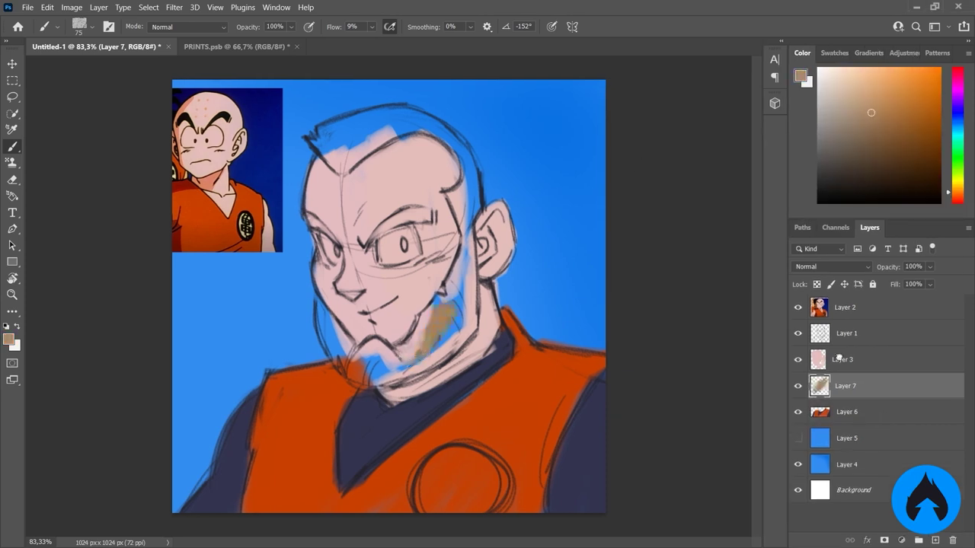
Paint the beard, sideburn and hair brown on Layer 7 above the skin, and erase the overflow at the hairline
drag(388, 313, 473, 377)
drag(305, 293, 377, 362)
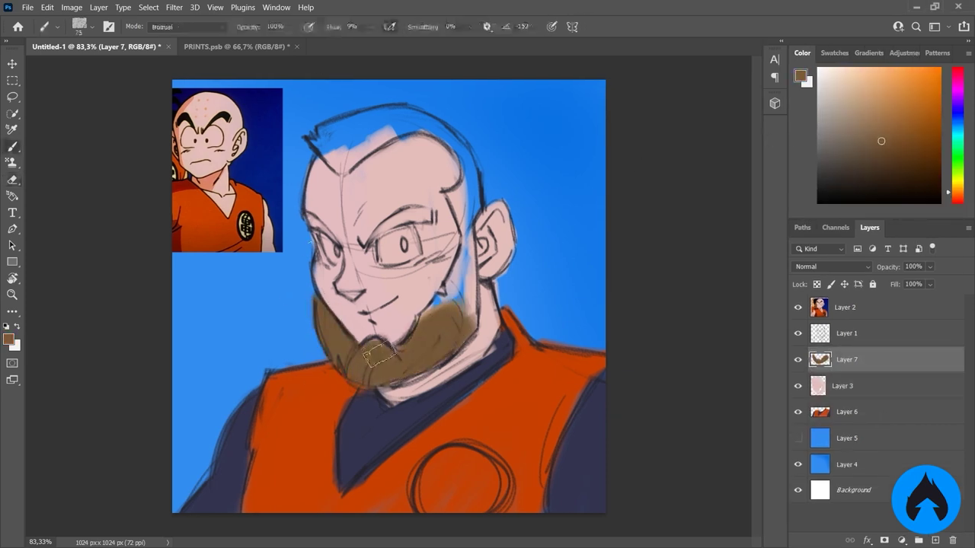
drag(472, 171, 427, 339)
mouse_move(312, 145)
mouse_down()
mouse_move(426, 114)
mouse_move(480, 167)
mouse_up()
key(e)
mouse_move(411, 149)
mouse_down()
mouse_move(457, 137)
mouse_move(436, 200)
mouse_up()
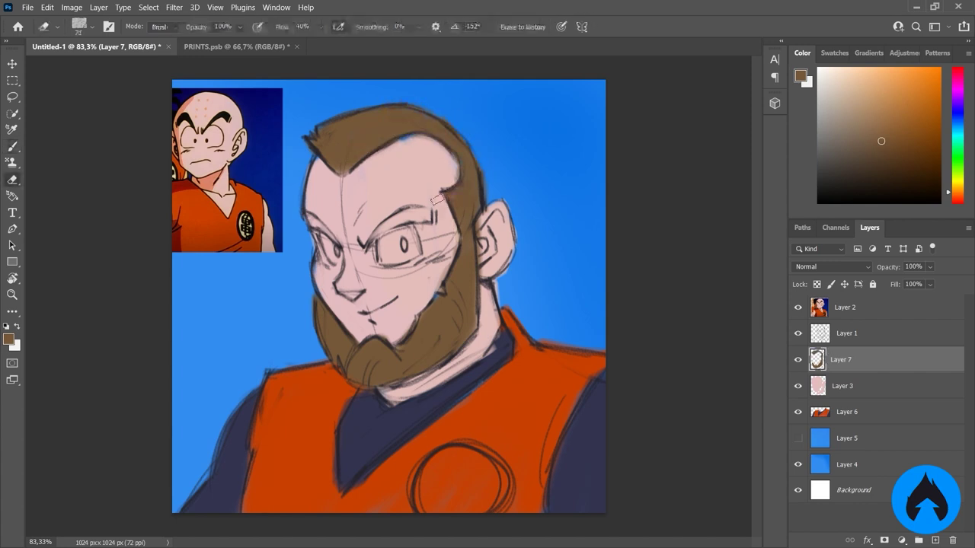
Touch up the brown beard and fill both eyebrows with the same brown
key(b)
drag(426, 320, 404, 384)
drag(370, 232, 434, 209)
mouse_move(308, 232)
mouse_down()
mouse_move(335, 219)
mouse_move(318, 272)
mouse_up()
key(e)
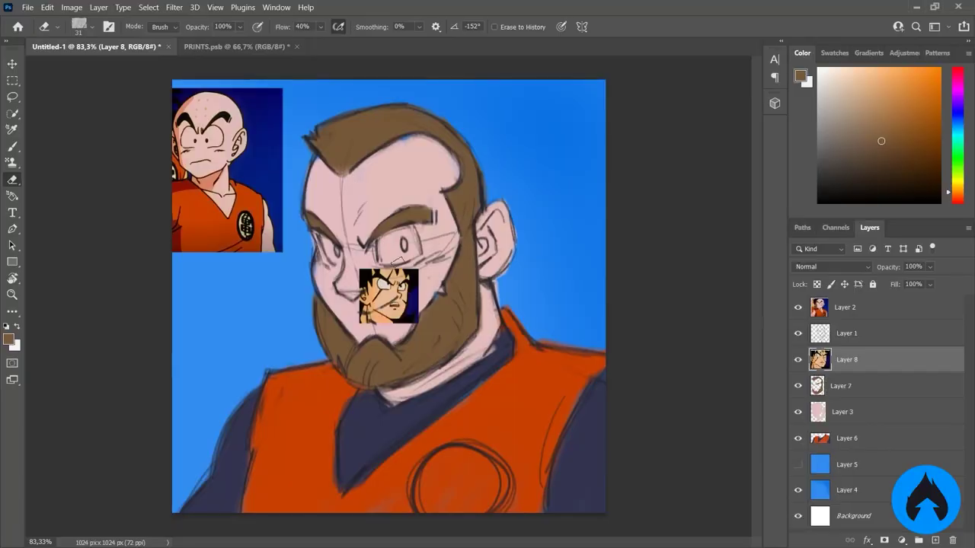
Move the small pasted face reference off the portrait to just below the first reference image
key(v)
drag(412, 332, 238, 288)
Paint off-white eyes with green irises on Layer 3 and touch up the surrounding skin with pink
click(842, 412)
key(b)
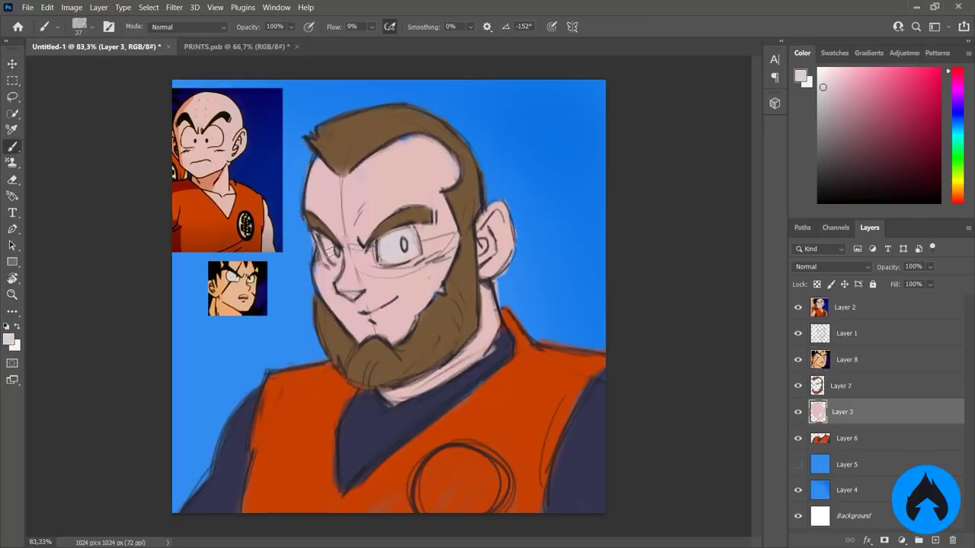
alt+click(329, 250)
right_click(447, 157)
key(Escape)
right_click(453, 163)
key(Escape)
key(e)
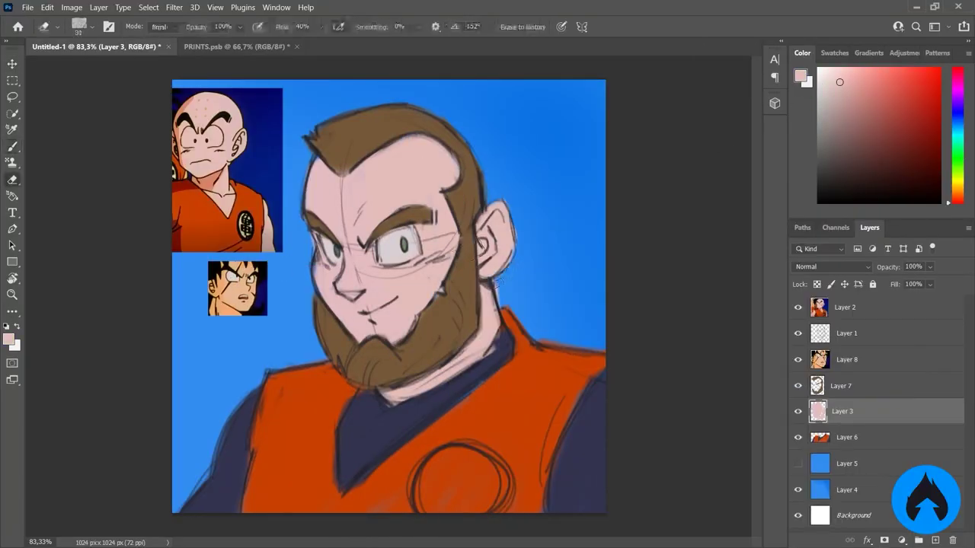
Touch up the clothing on Layer 6 around the chest and collar with colours sampled from the painting
key(b)
key(alt+bracketleft)
alt+click(554, 427)
alt+click(354, 355)
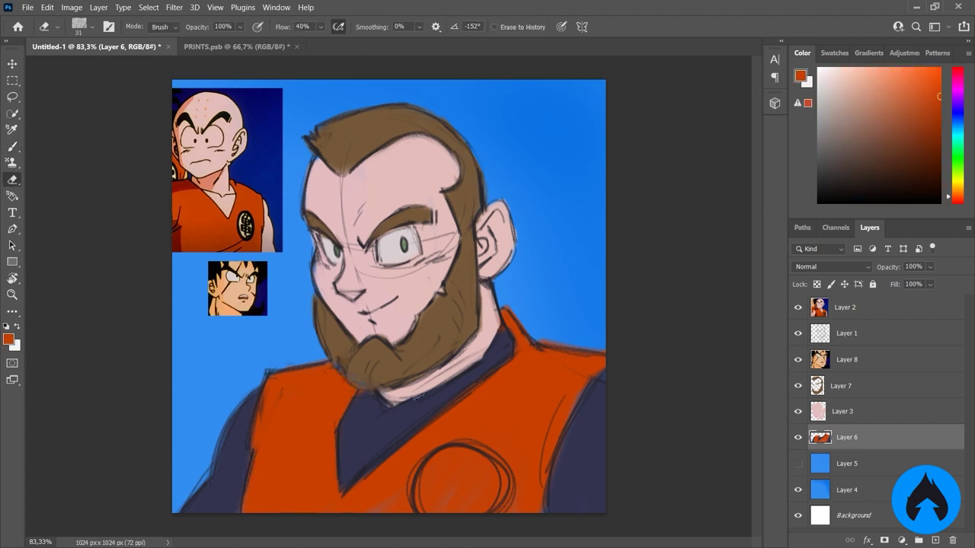
Select the line-art layer, Layer 1, and save the document as "dbz design"
key(alt+bracketright)
key(alt+bracketright)
key(alt+bracketright)
key(alt+bracketright)
key(ctrl+shift+s)
text(dbz design)
key(Return)
Erase the leftover construction lines across the nose bridge, near cheek and temple on Layer 1
key(e)
drag(449, 255, 369, 281)
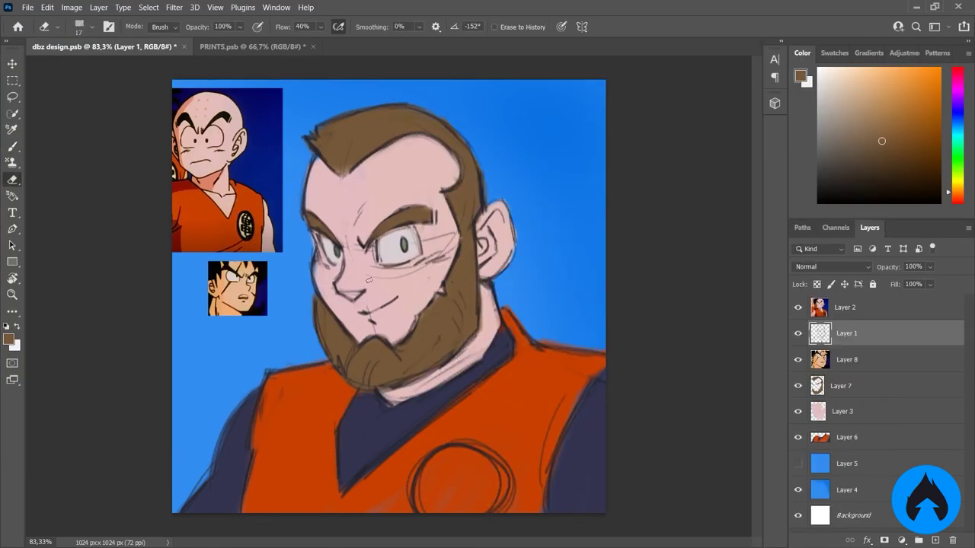
right_click(425, 270)
Refine the eye outlines on Layer 1 with black sampled from the reference image, erasing stray lines around the cheek
key(b)
alt+click(220, 233)
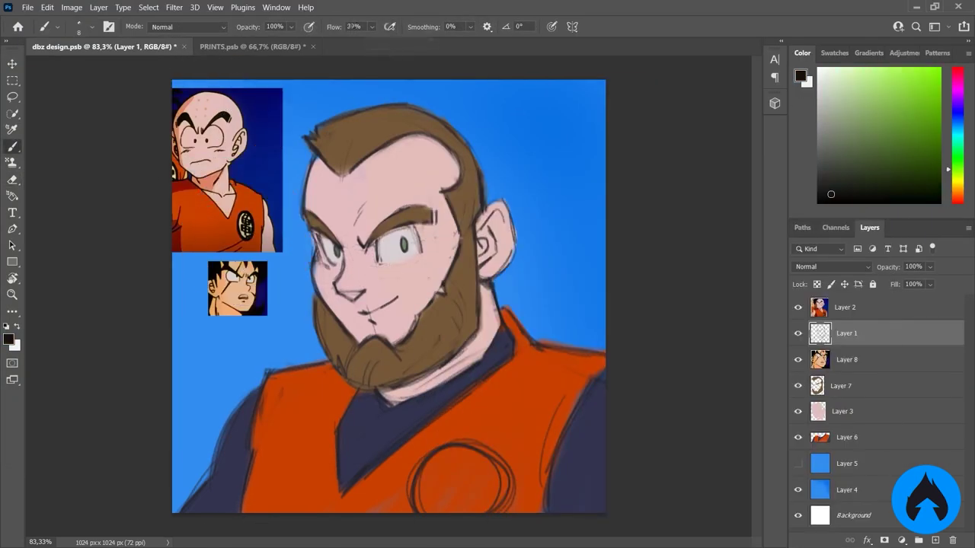
key(e)
key(b)
key(r)
mouse_move(368, 252)
mouse_down()
mouse_move(406, 393)
mouse_move(307, 180)
mouse_up()
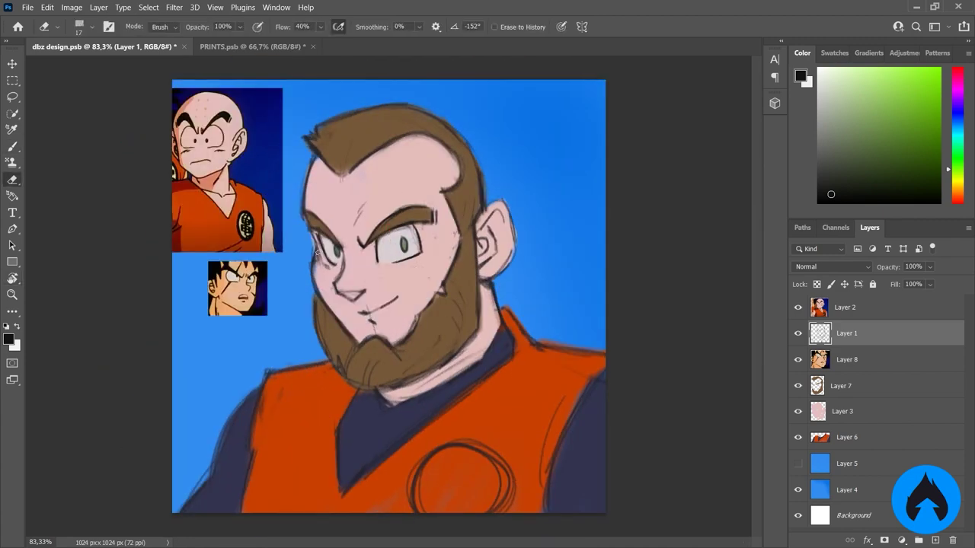
Redraw the nose, mouth, beard and ear outlines on Layer 1 with crisp dark strokes
key(b)
key(r)
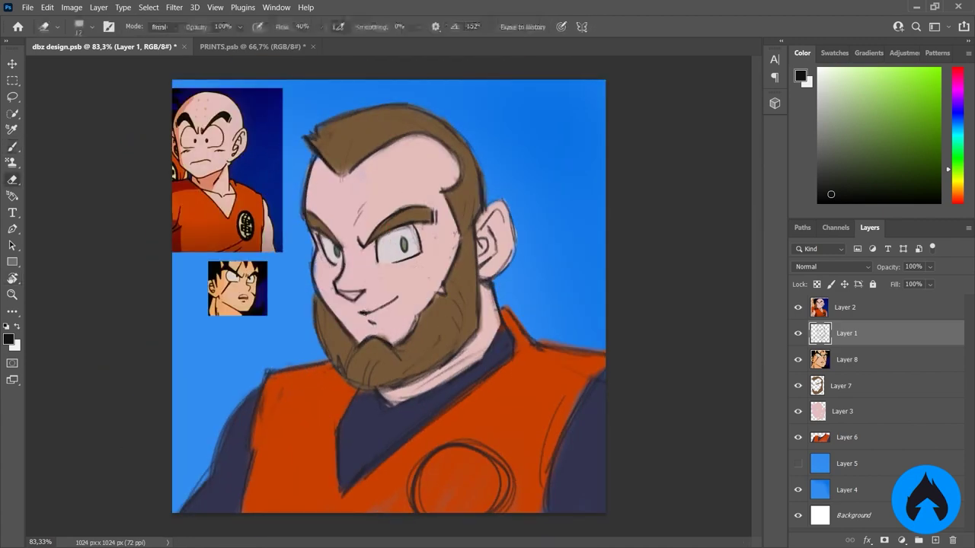
mouse_move(358, 295)
mouse_down()
mouse_move(475, 305)
mouse_move(358, 295)
mouse_up()
key(b)
mouse_move(314, 320)
mouse_down()
mouse_move(385, 390)
mouse_move(437, 386)
mouse_up()
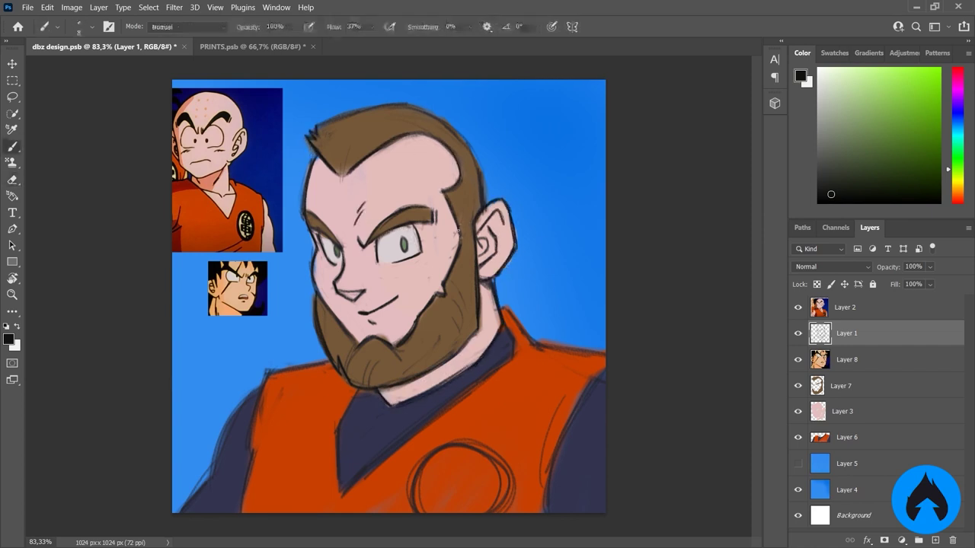
Clean up the face contour beside the eye and along the beard on Layer 1
alt+click(332, 285)
key(e)
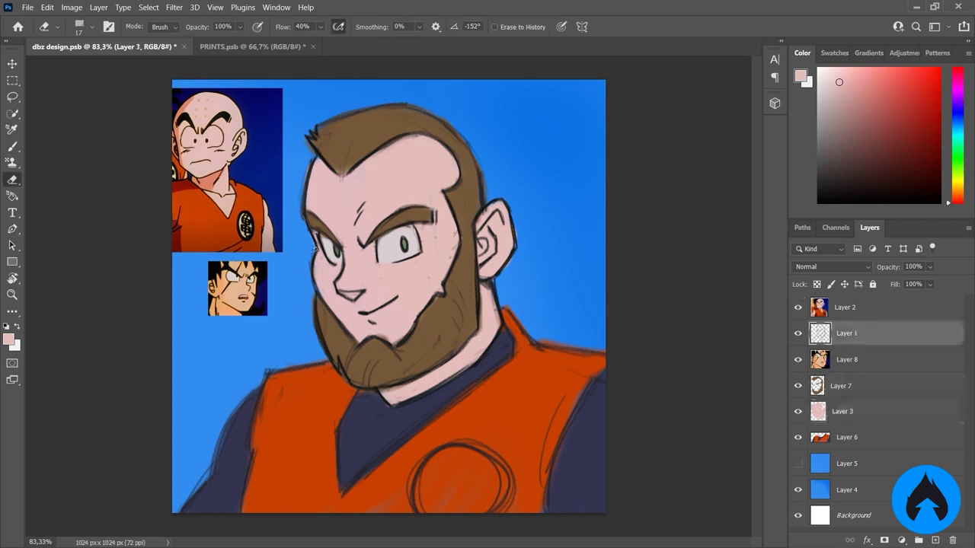
key(b)
key(d)
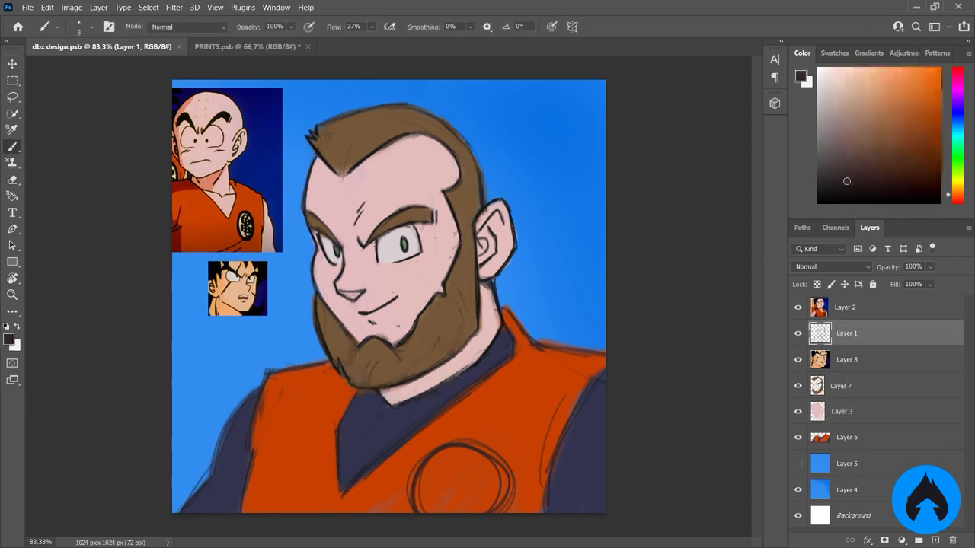
Ink the clothing outlines and the chest emblem's thick ring and kanji in black on Layer 1
right_click(542, 494)
click(846, 370)
drag(509, 509, 418, 512)
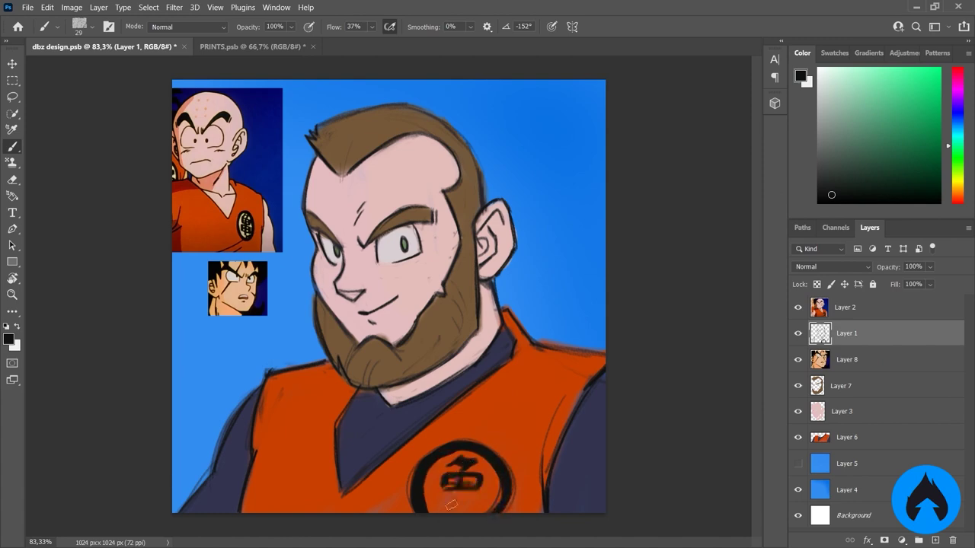
Create Layer 9 and fill the emblem's circle with the beige sampled from the reference character's emblem
key(ctrl+shift+alt+n)
alt+click(245, 224)
key(ctrl+bracketleft)
drag(438, 472, 488, 484)
Create Layer 10 clipped to Layer 3 and paint salmon shadows sampled from the reference on the face and ear
alt+click(197, 130)
click(842, 438)
key(ctrl+shift+alt+n)
right_click(845, 438)
click(762, 244)
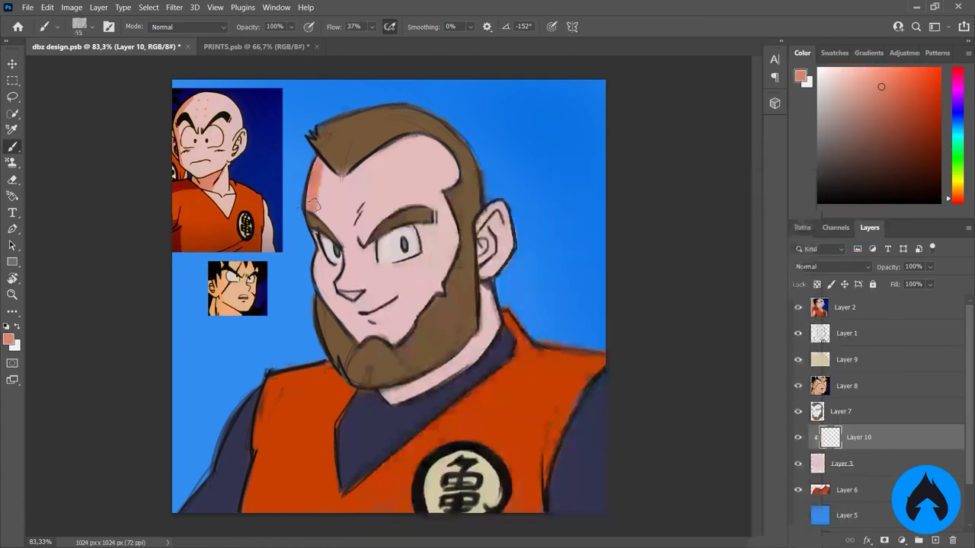
drag(319, 162, 312, 217)
drag(316, 263, 360, 338)
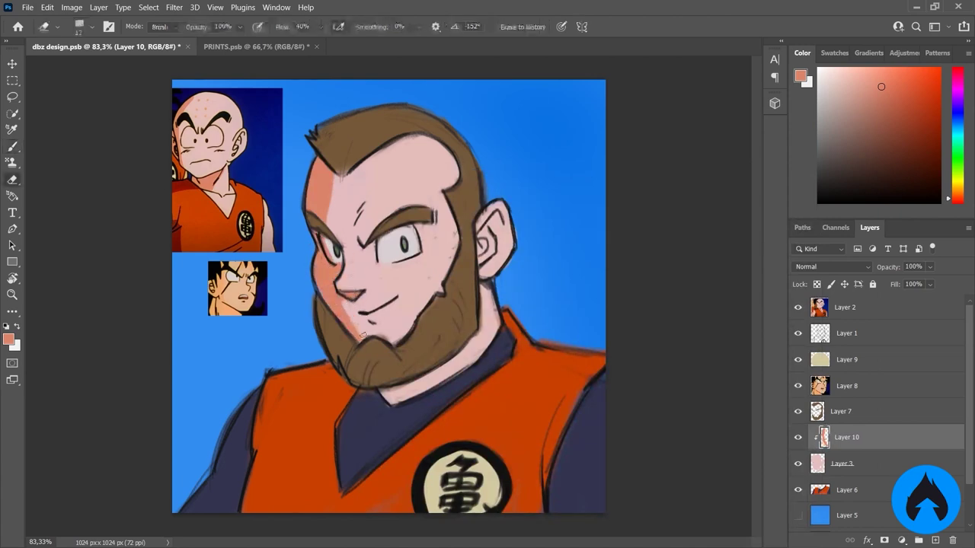
key(bracketleft)
drag(488, 233, 495, 252)
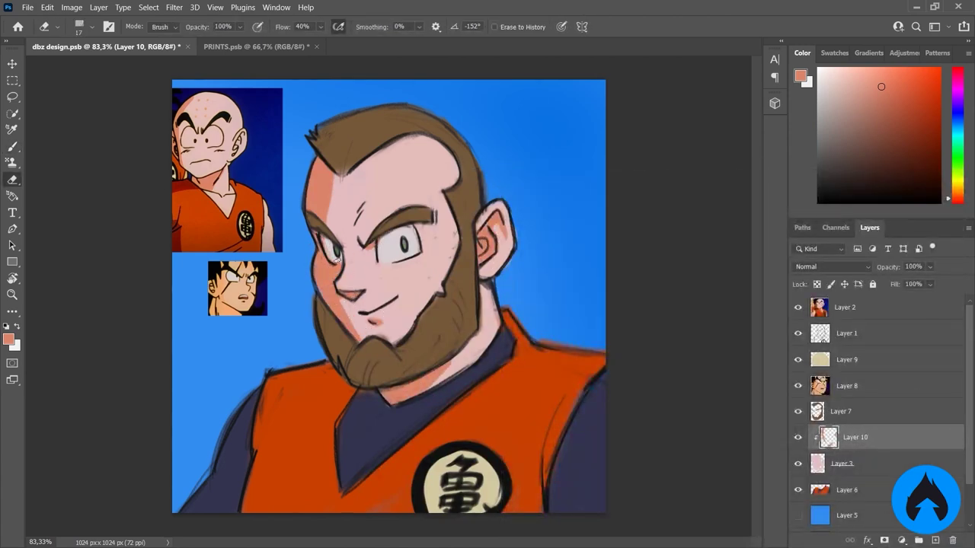
Create Layer 11 clipped to Layer 6 and paint dark red shadows on the orange shirt's shoulder and side
click(939, 129)
click(846, 489)
key(ctrl+shift+alt+n)
key(ctrl+alt+g)
right_click(415, 167)
click(762, 381)
drag(259, 381, 328, 412)
key(e)
key(ctrl+z)
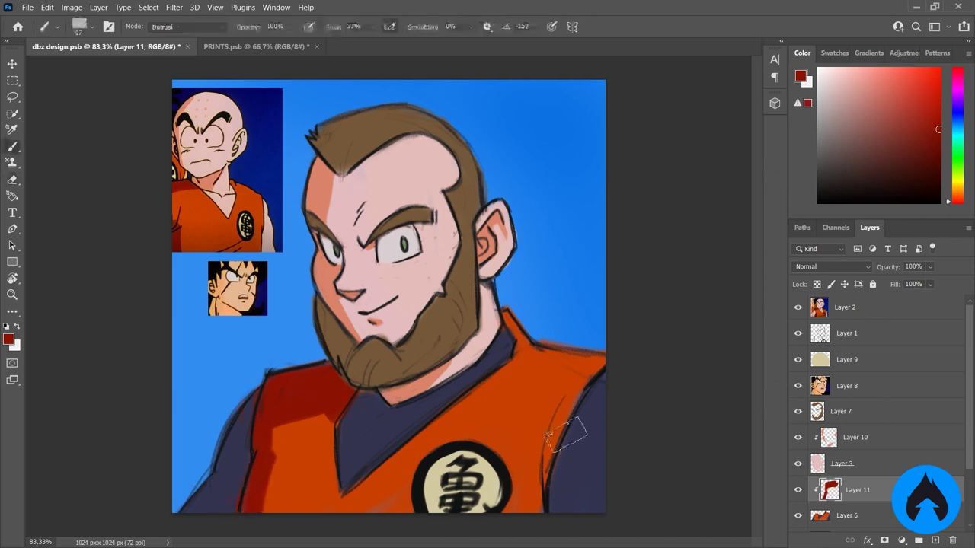
Touch up the shirt and sleeve edge around the armhole on Layer 11 using sampled colours and the eraser
key(i)
click(579, 370)
key(e)
key(i)
click(572, 409)
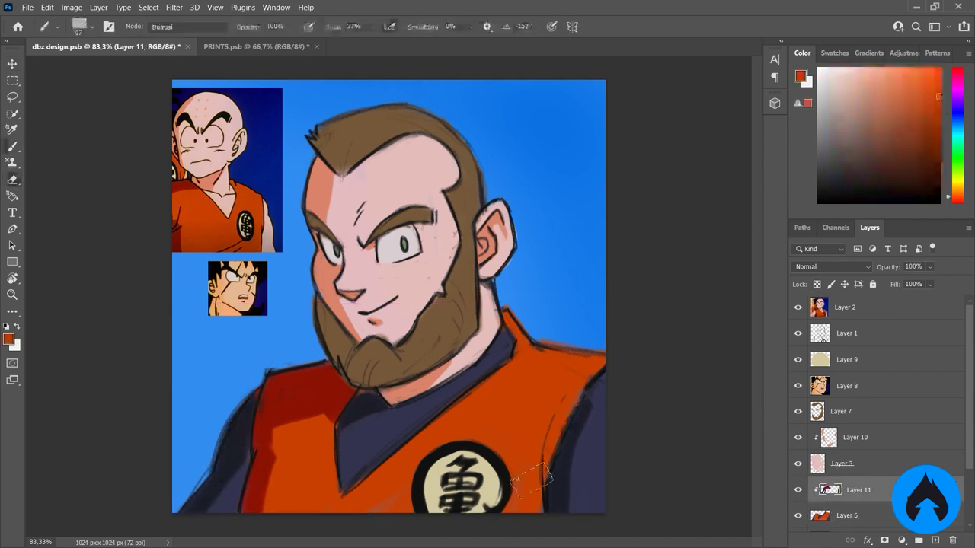
key(e)
mouse_move(572, 409)
mouse_down()
mouse_move(533, 304)
mouse_move(572, 410)
mouse_up()
Hide the two reference image layers, Layer 2 and Layer 8
click(840, 411)
key(z)
key(ctrl+minus)
key(ctrl+minus)
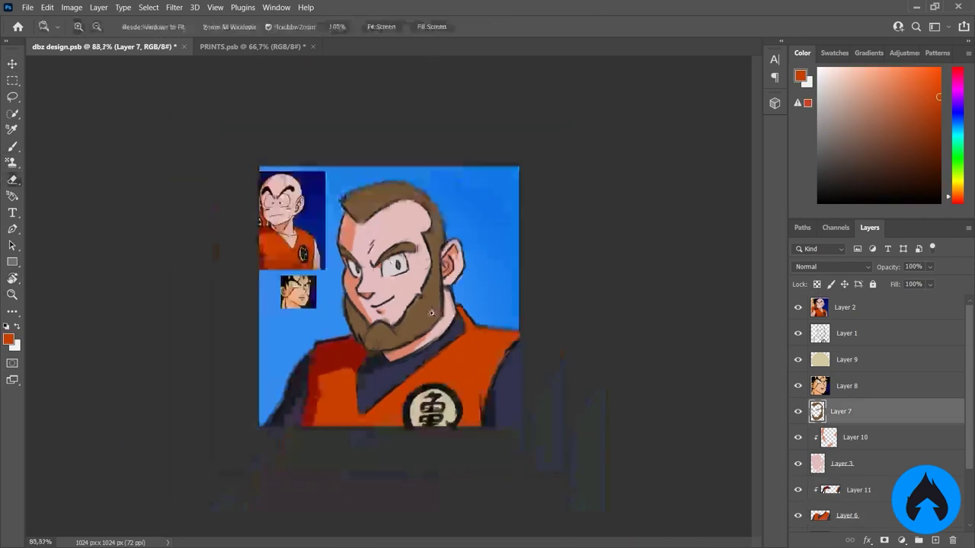
key(ctrl+plus)
key(ctrl+plus)
click(798, 307)
click(798, 386)
key(ctrl+minus)
Duplicate the line-art layer, Layer 1, and hide the original
click(846, 333)
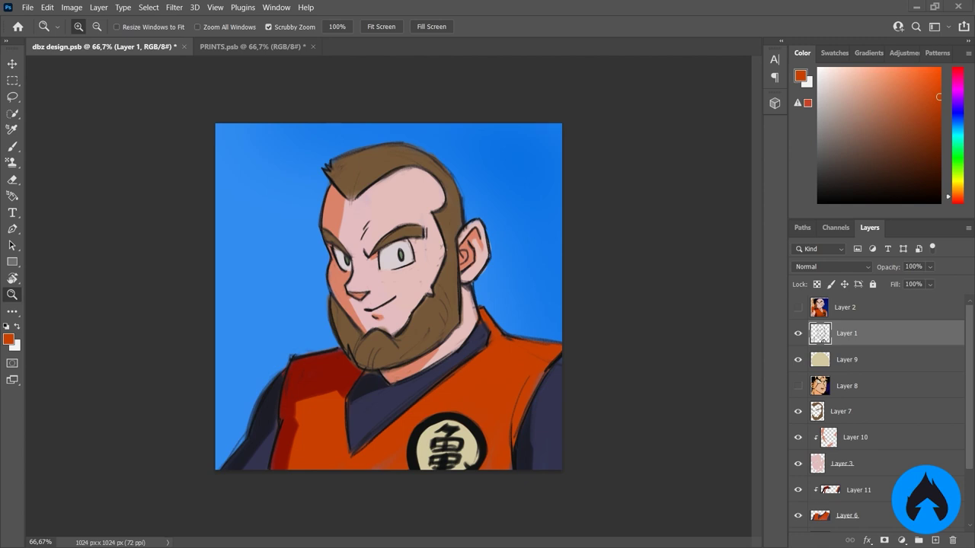
key(ctrl+j)
click(798, 360)
Redraw the nose outline on Layer 1 copy with a dark brush and erase the excess line
key(ctrl+1)
key(b)
right_click(408, 171)
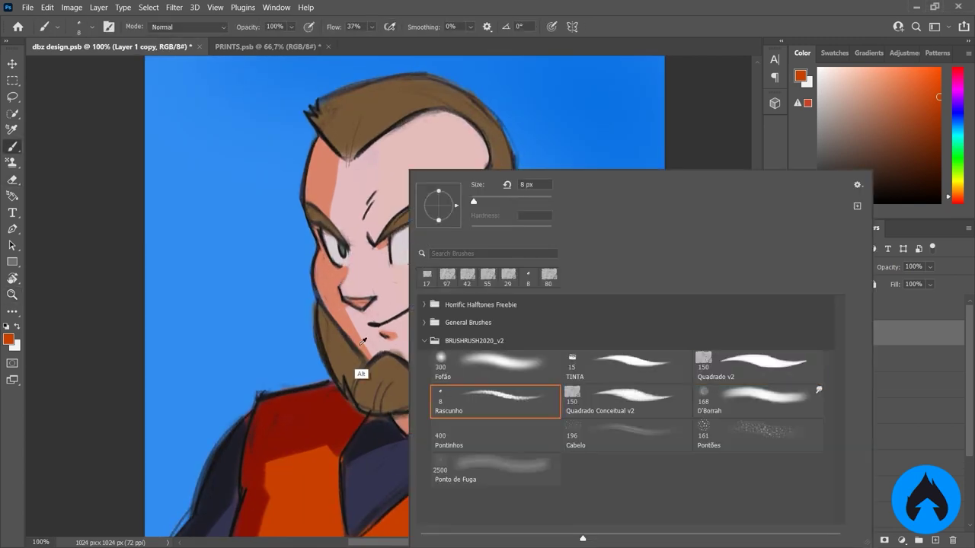
key(Escape)
key(d)
drag(335, 297, 352, 301)
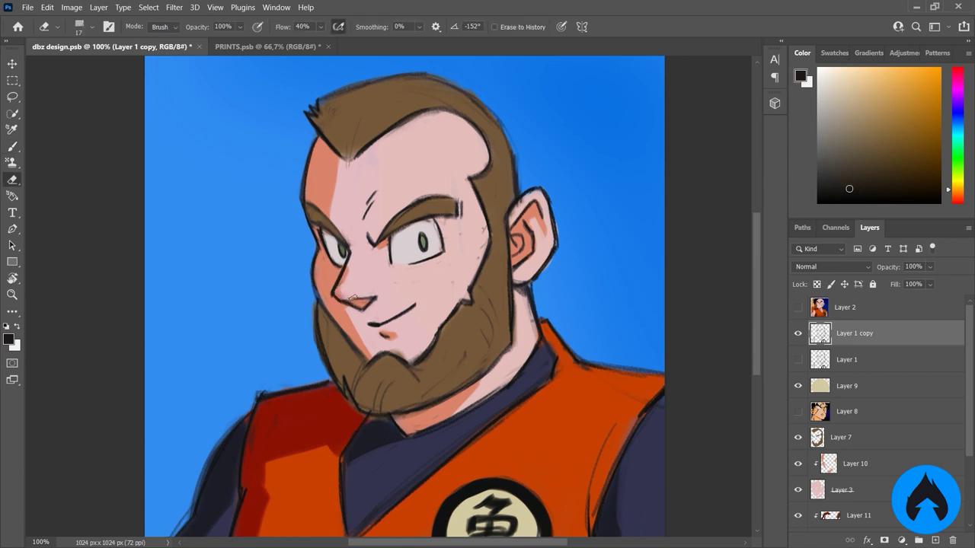
key(e)
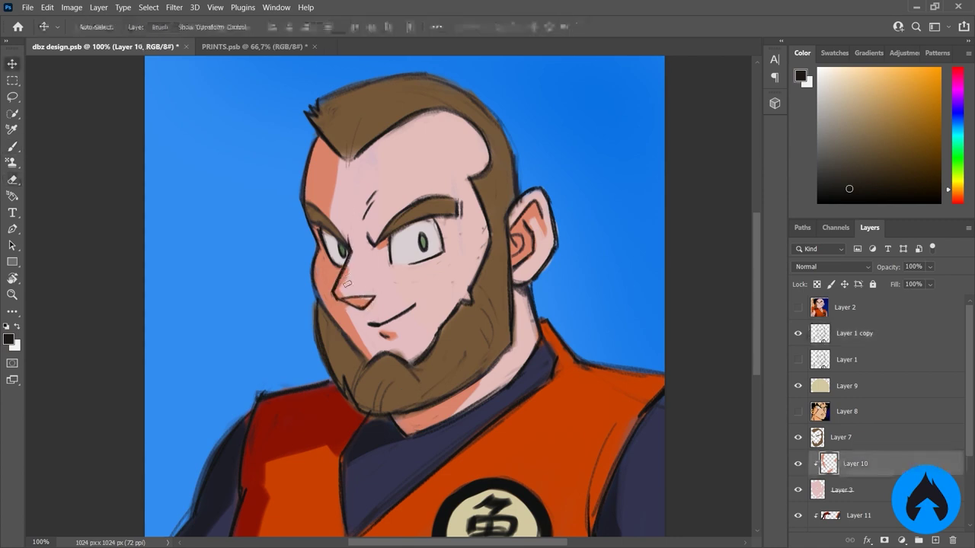
Touch up the shadow beside the nose on Layer 10 with the salmon tone sampled from the face
key(b)
mouse_move(338, 299)
mouse_down()
mouse_move(350, 303)
mouse_move(297, 324)
mouse_move(396, 326)
mouse_move(358, 326)
mouse_up()
alt+click(345, 320)
key(z)
alt+click(358, 326)
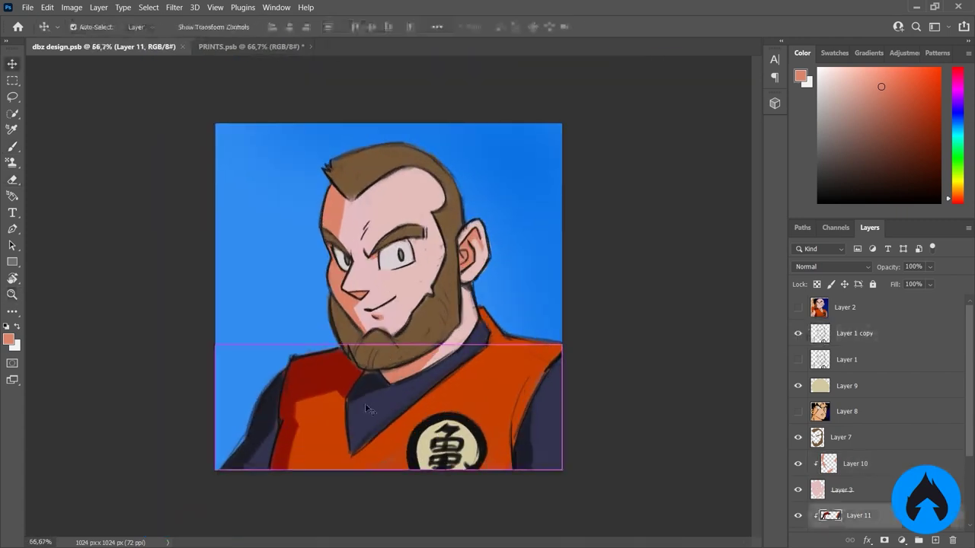
Touch up the beard, collar and neck on Layers 7 and 6 with sampled colours and save the document
key(b)
ctrl+click(387, 371)
alt+click(402, 327)
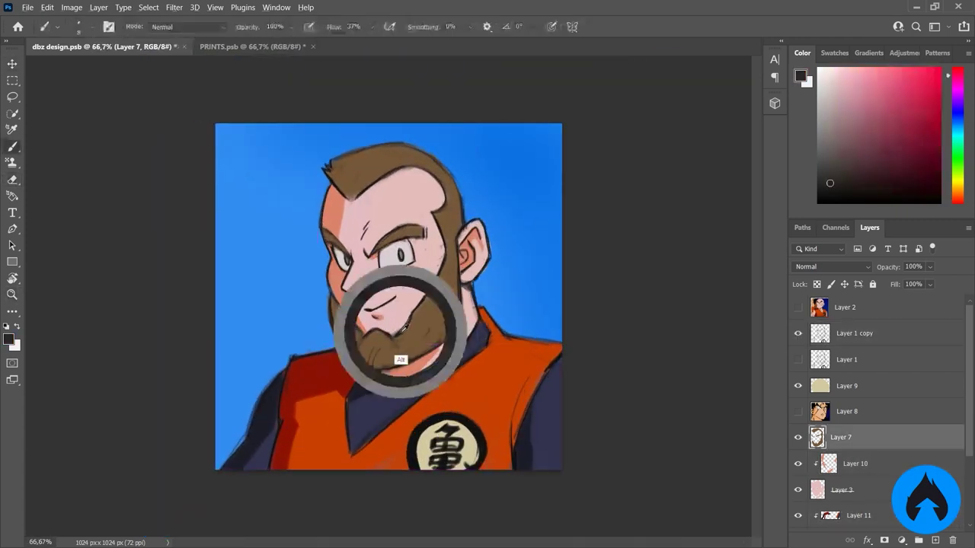
ctrl+click(471, 409)
alt+click(483, 305)
ctrl+click(483, 304)
alt+click(423, 283)
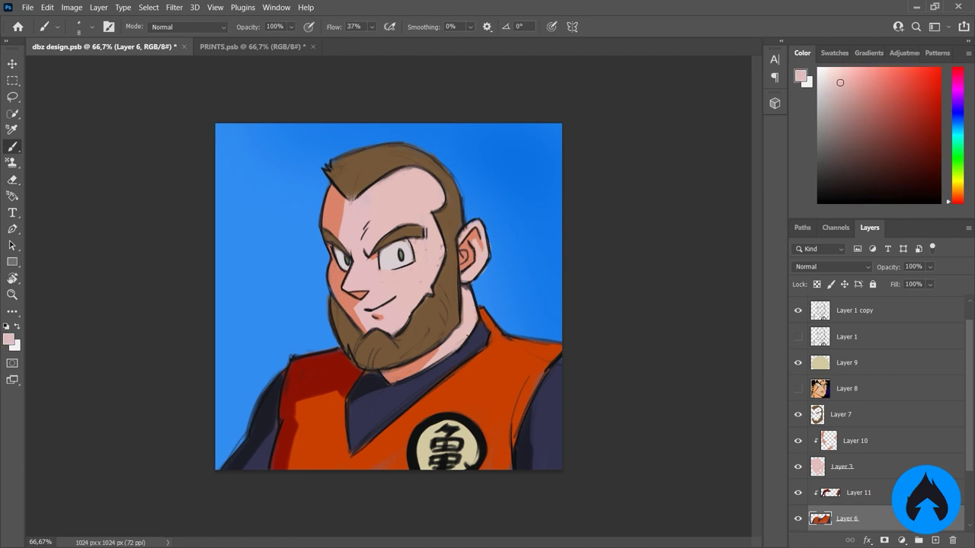
key(z)
key(ctrl+s)
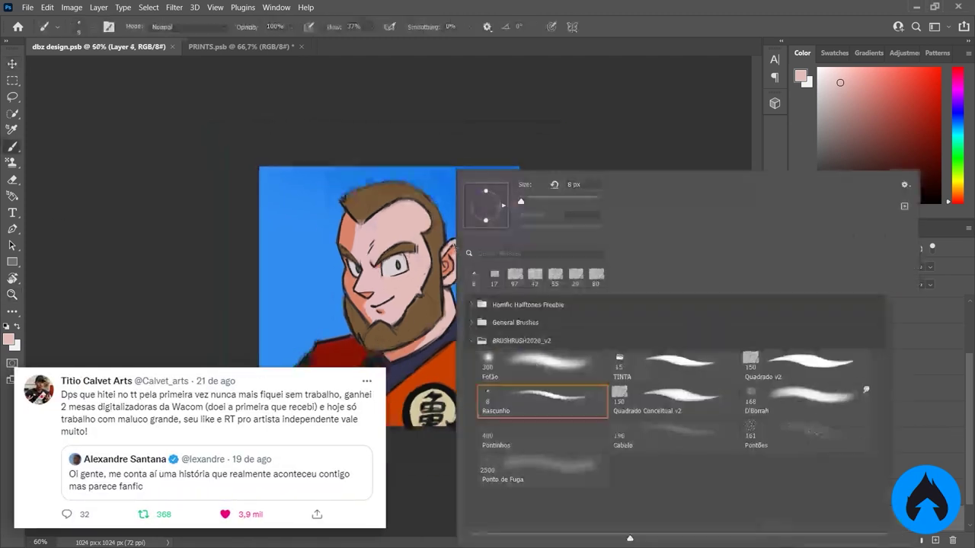
Repaint the background on Layer 4 as a bright blue sky gradient with a 1200 px soft brush
key(ctrl+minus)
key(b)
right_click(456, 164)
text(1200)
key(Return)
alt+click(411, 320)
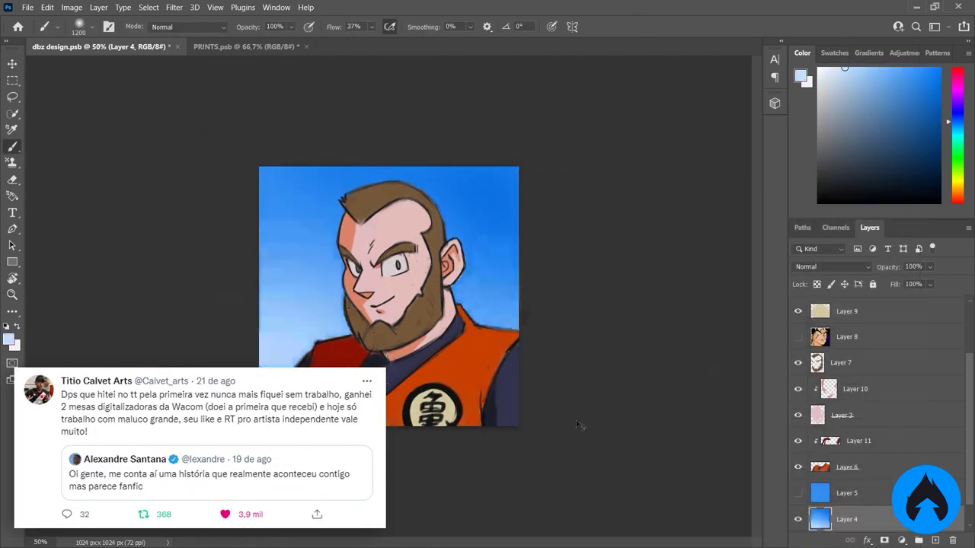
drag(320, 229, 495, 243)
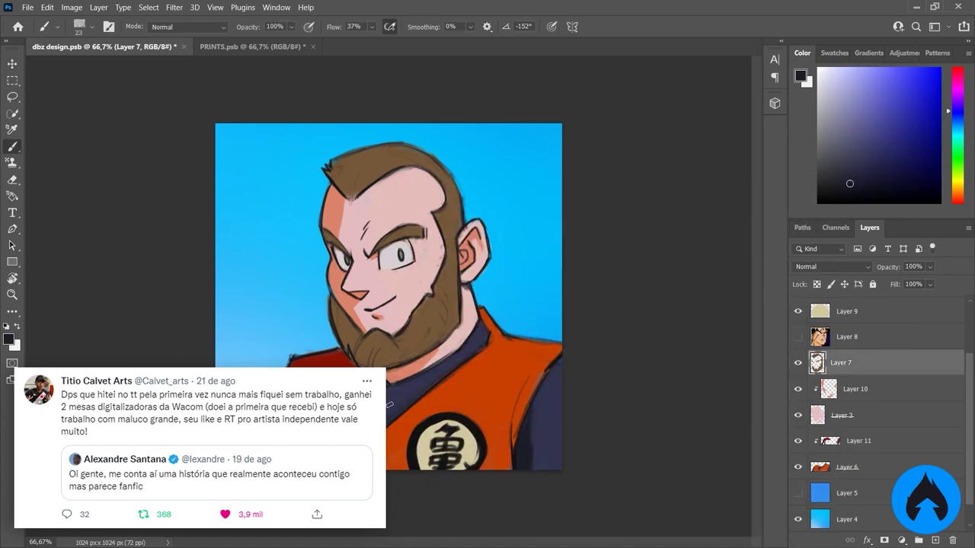
Touch up the dark navy collar shadow on Layer 11 with the brush and eraser
click(857, 441)
click(849, 466)
click(845, 415)
click(842, 362)
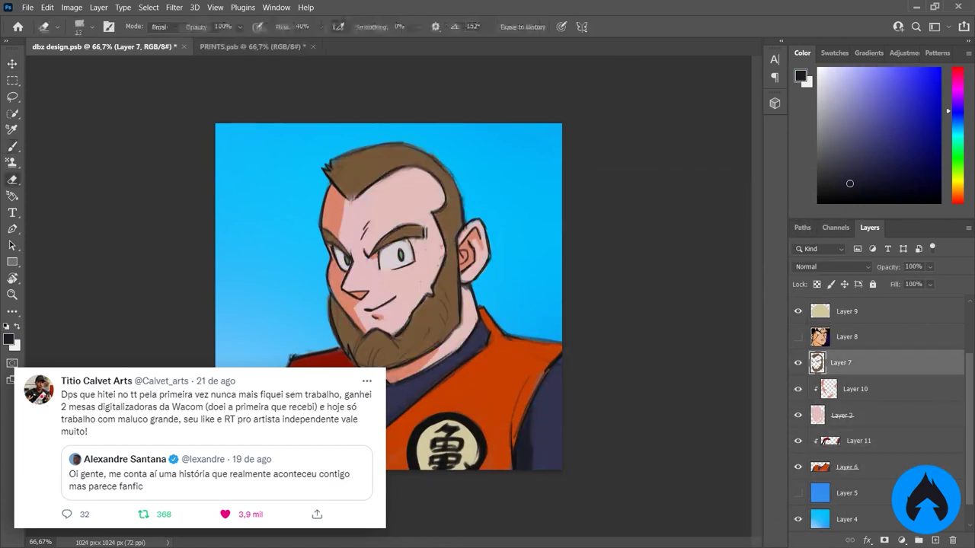
click(857, 441)
key(e)
key(b)
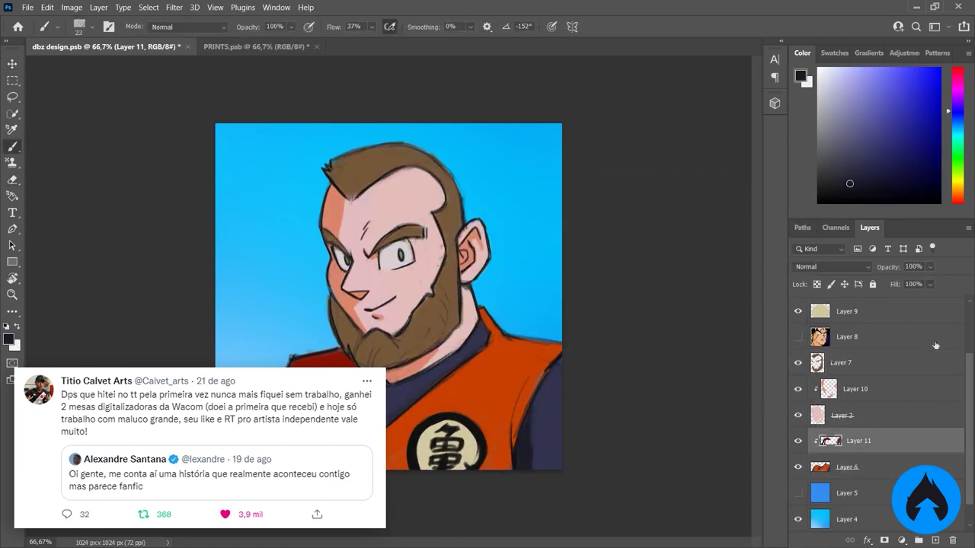
Clean up the sketchy outline at the shirt's shoulder corner on Layer 1 copy
key(alt+period)
key(r)
drag(288, 360, 502, 334)
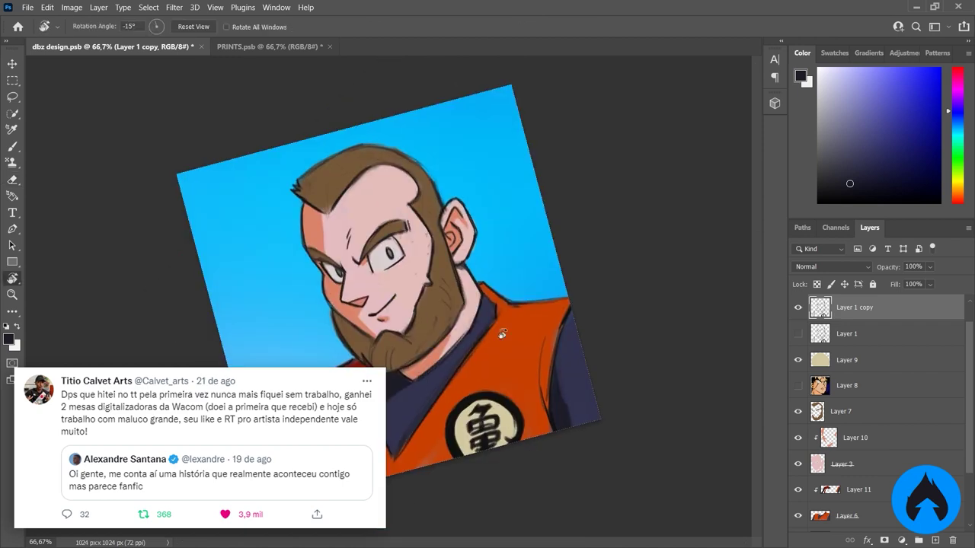
key(Escape)
key(e)
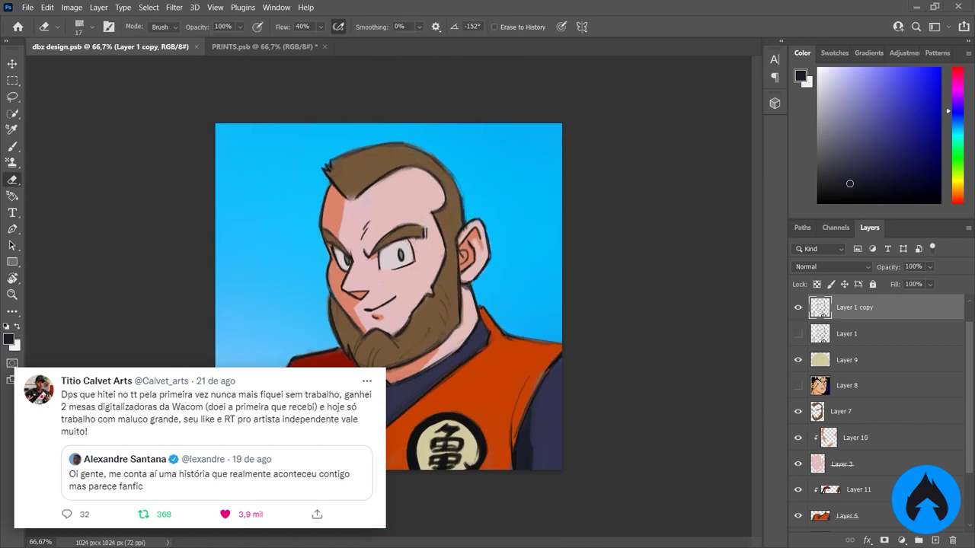
Paint over the stray specks on the cheek on Layer 3 with pink sampled from the skin
key(z)
click(324, 307)
key(b)
ctrl+click(463, 264)
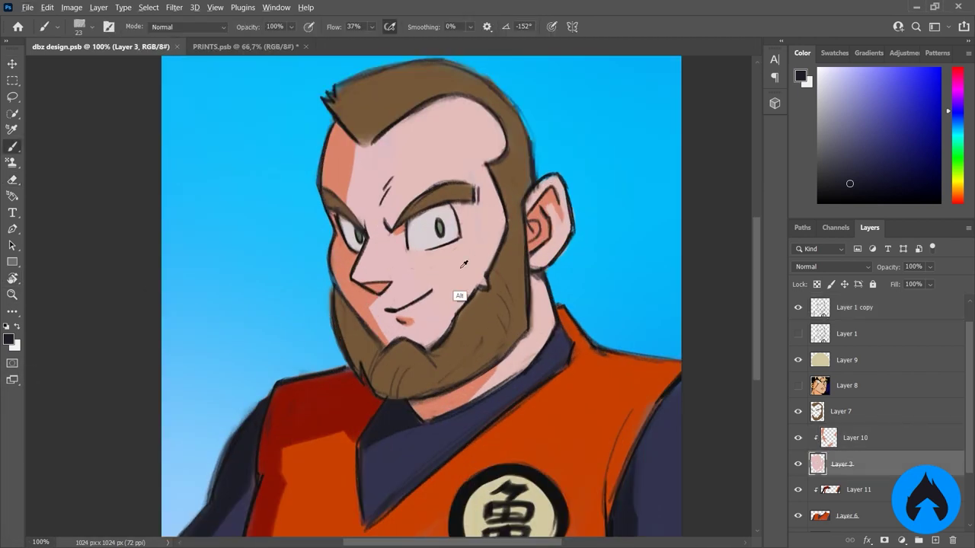
alt+click(463, 264)
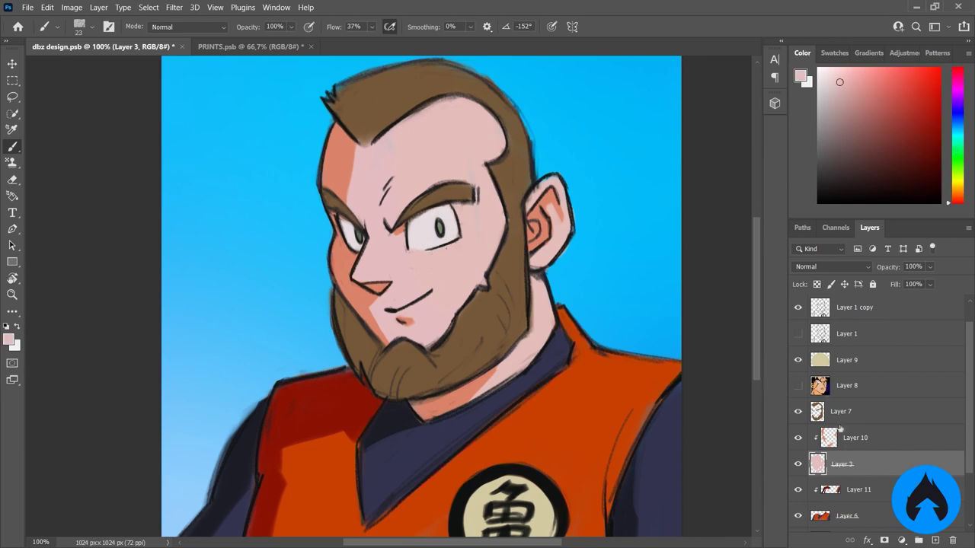
Draw short dark crease lines beneath both eyes on Layer 1 copy with the brush flow set to 50%
ctrl+click(430, 242)
alt+click(431, 219)
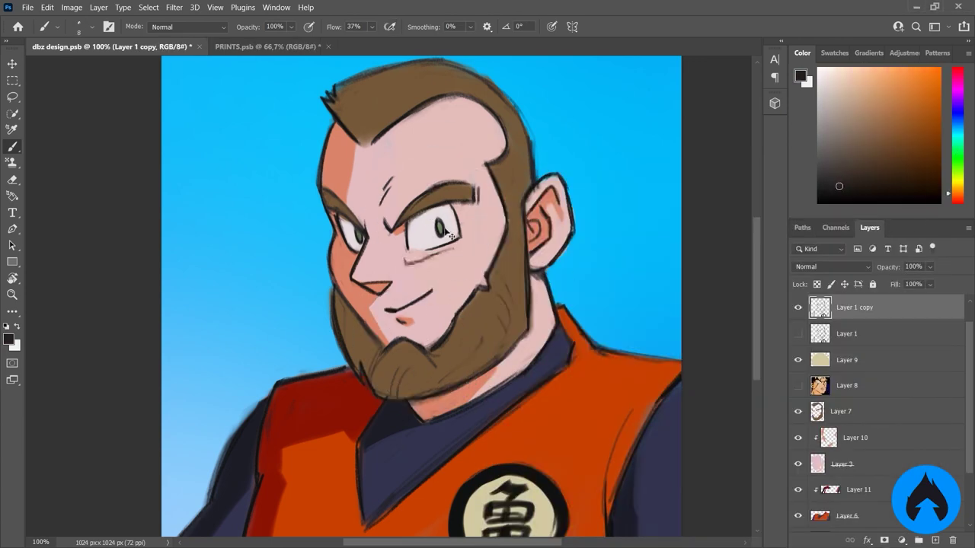
drag(372, 26, 386, 48)
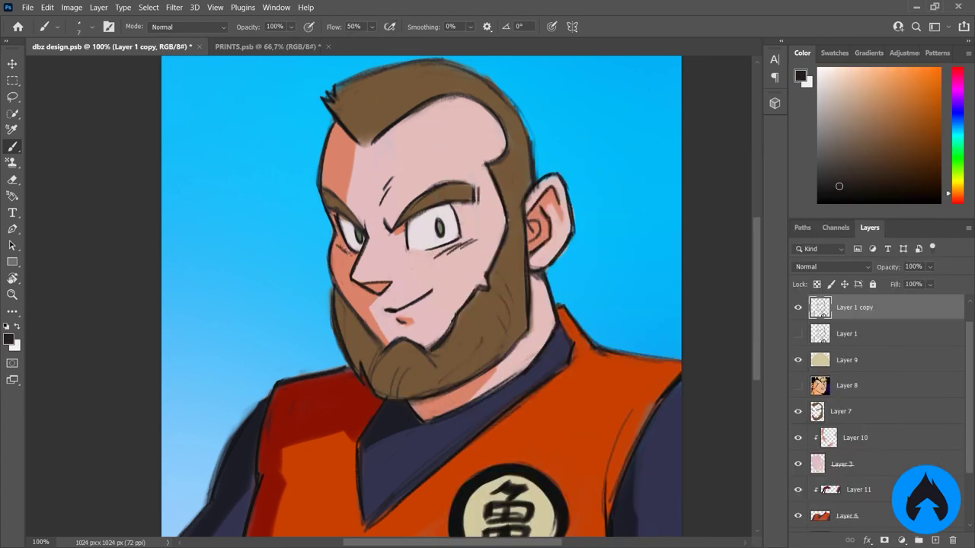
Touch up the hair on Layer 7 with sampled brown and its dark outline on Layer 1 copy
ctrl+click(335, 405)
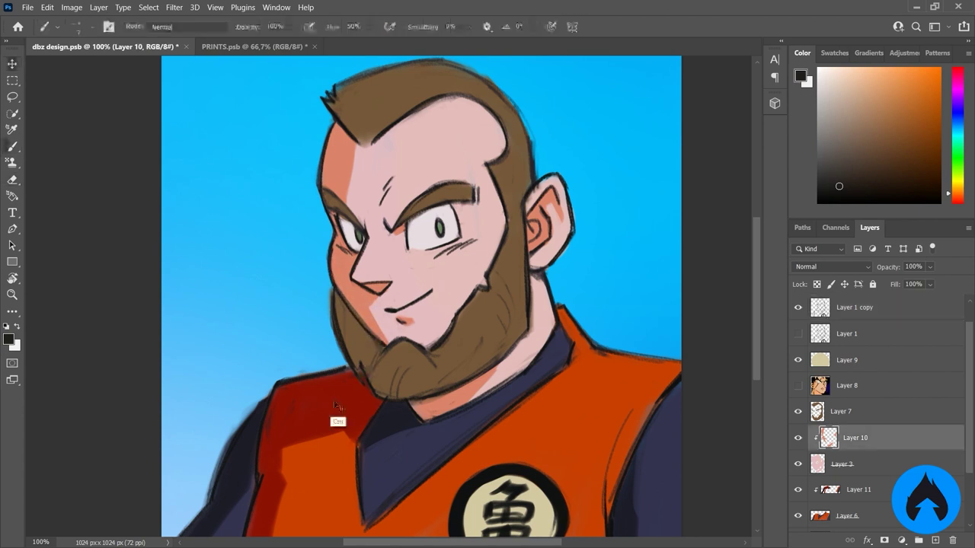
ctrl+click(335, 405)
key(ctrl+minus)
key(ctrl+minus)
key(ctrl+minus)
key(ctrl+plus)
key(ctrl+plus)
alt+click(357, 190)
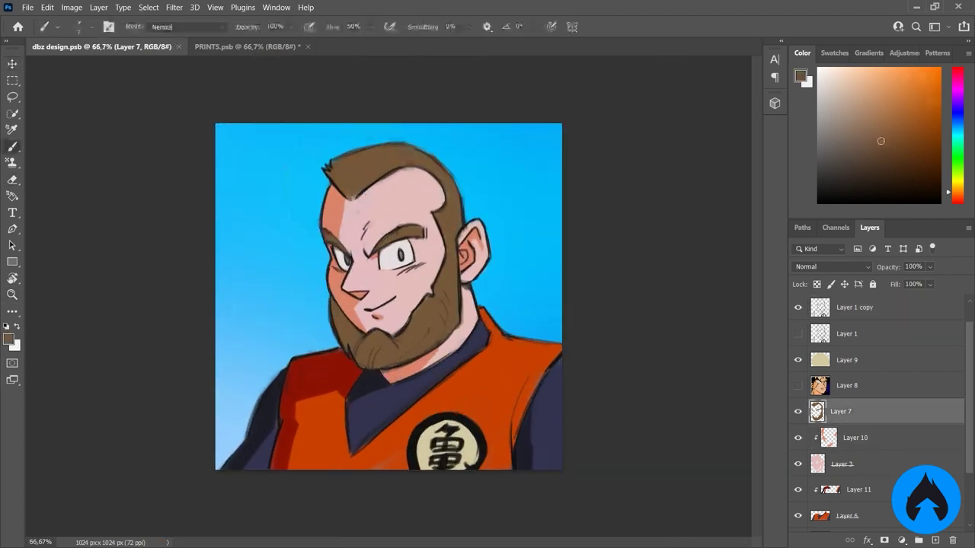
ctrl+click(357, 190)
key(d)
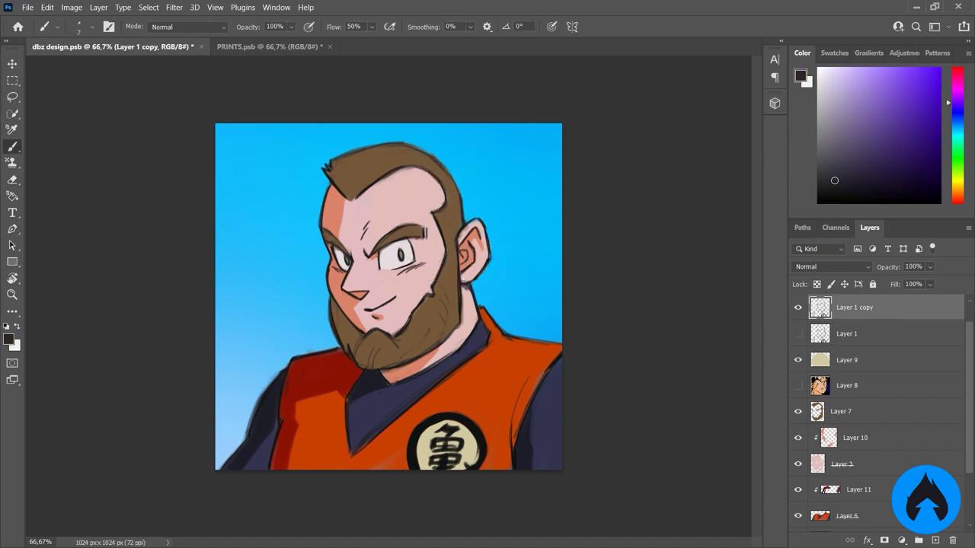
Clean up the dark line art around the eyebrow and eye on Layer 1 copy with a 17 px eraser
key(v)
key(ctrl+plus)
key(ctrl+plus)
key(b)
ctrl+click(336, 188)
key(e)
right_click(200, 171)
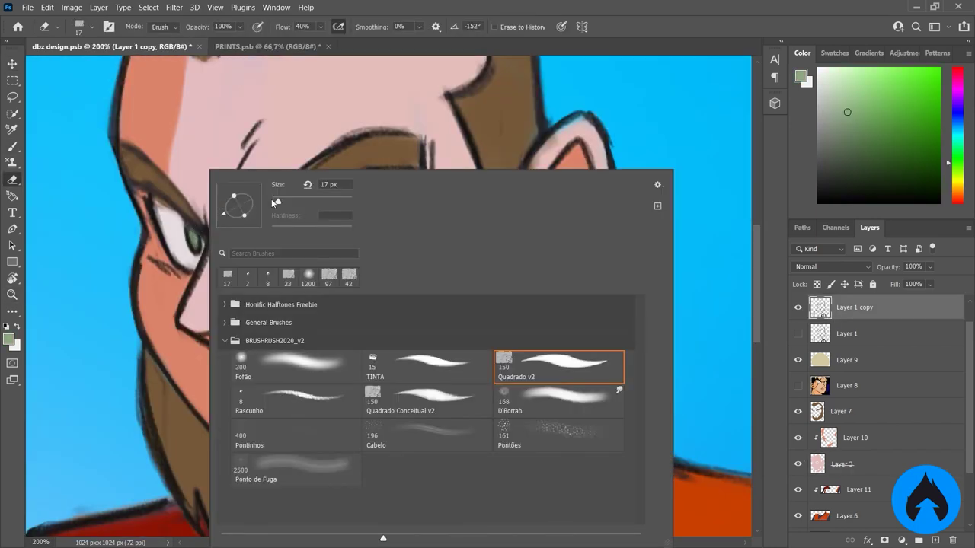
key(Return)
mouse_move(335, 272)
mouse_down()
mouse_move(290, 272)
mouse_move(334, 272)
mouse_up()
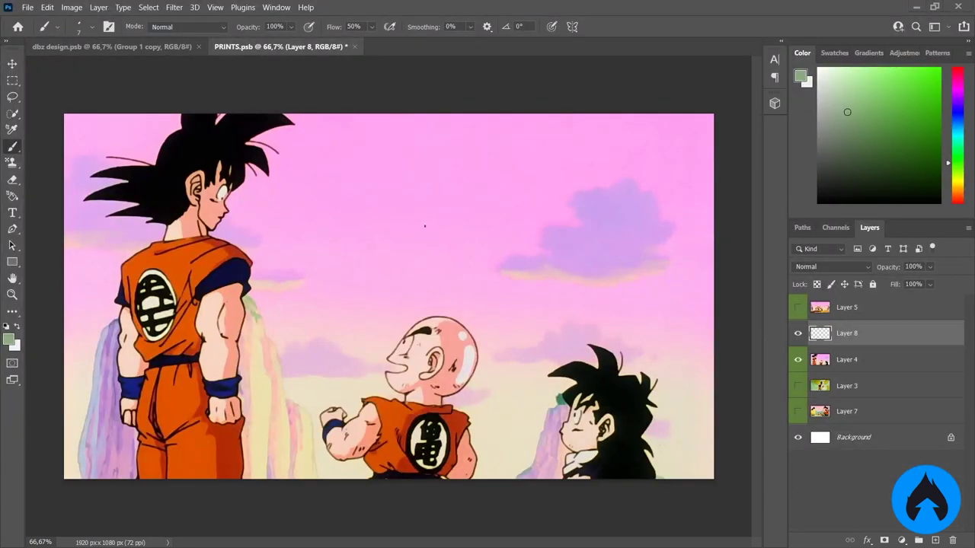
In PRINTS.psb, sketch a man's forehead and nose profile in dark grey on Layer 8, in the sky above the bald figure
key(ctrl+plus)
key(d)
key(z)
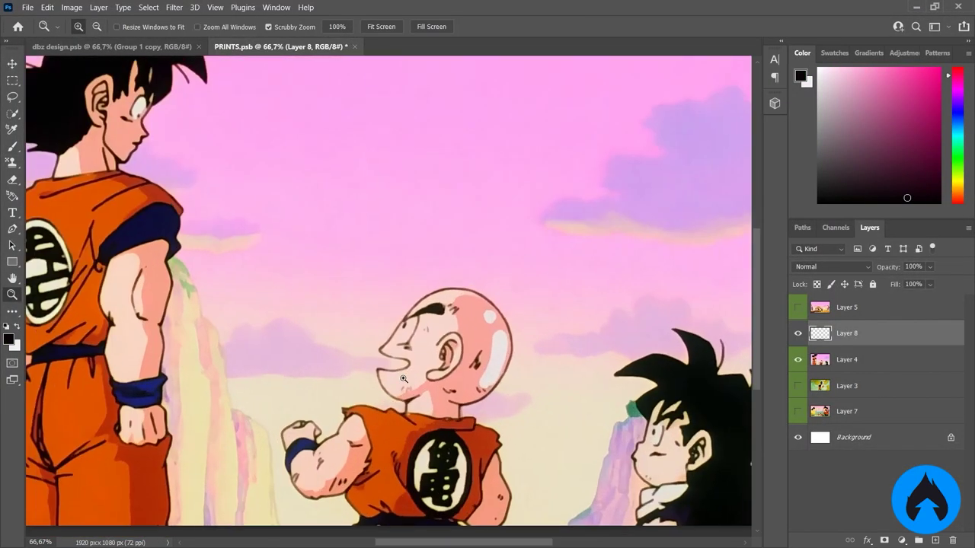
key(b)
drag(370, 355, 320, 426)
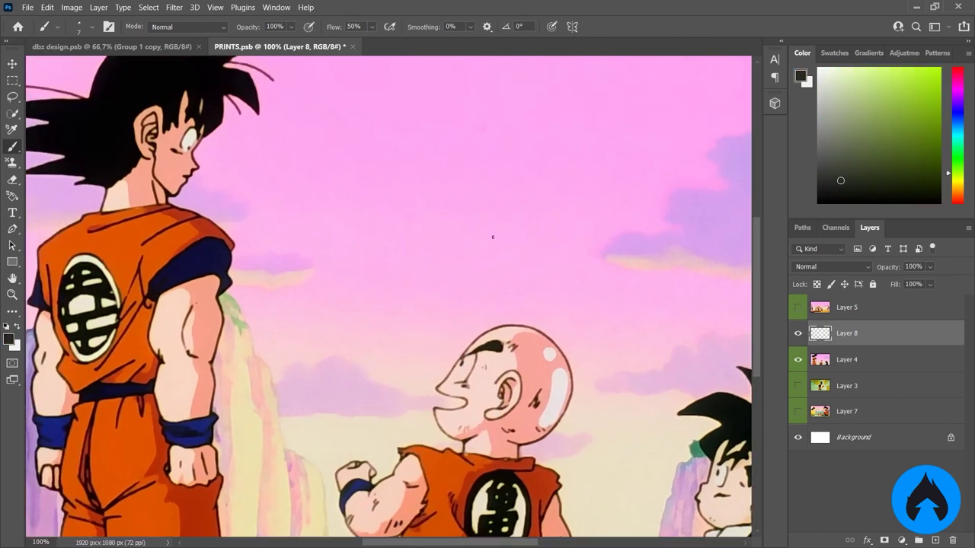
alt+click(493, 237)
mouse_move(555, 190)
mouse_down()
mouse_move(527, 182)
mouse_move(487, 217)
mouse_up()
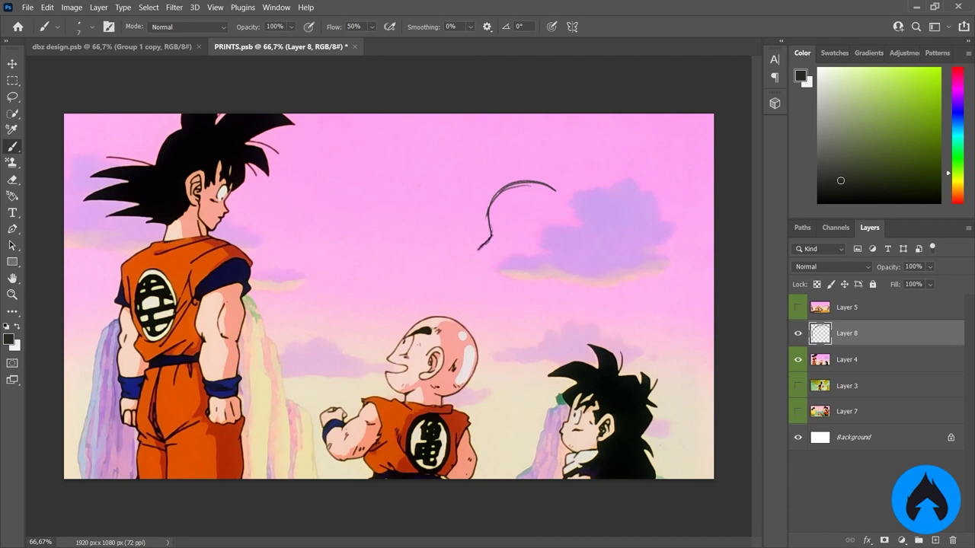
Sketch the eyebrow, eye and open grinning mouth inside the new face profile, correcting the chin stroke with the eraser
mouse_move(490, 254)
mouse_down()
mouse_move(511, 264)
mouse_move(498, 285)
mouse_up()
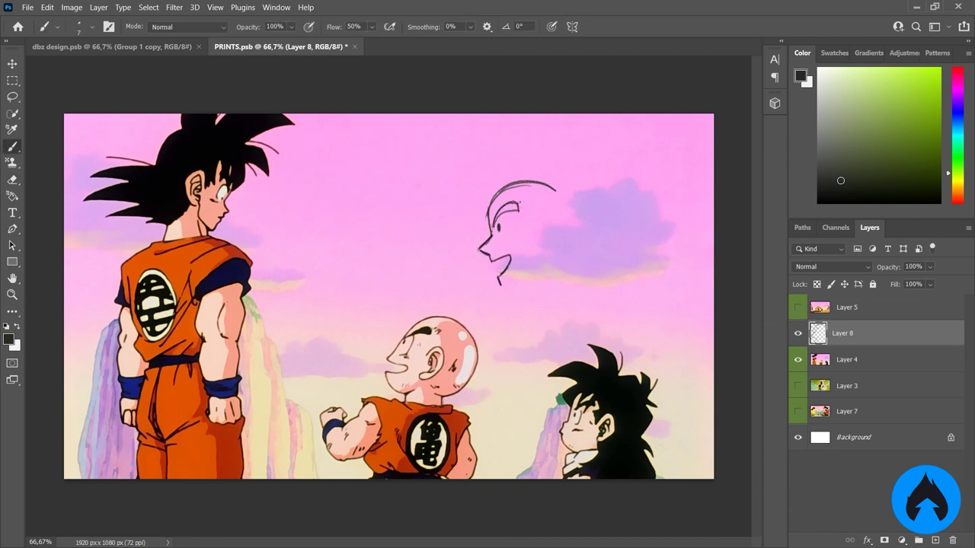
mouse_move(518, 212)
mouse_down()
mouse_move(504, 241)
mouse_move(500, 232)
mouse_up()
key(e)
drag(497, 280, 501, 288)
key(b)
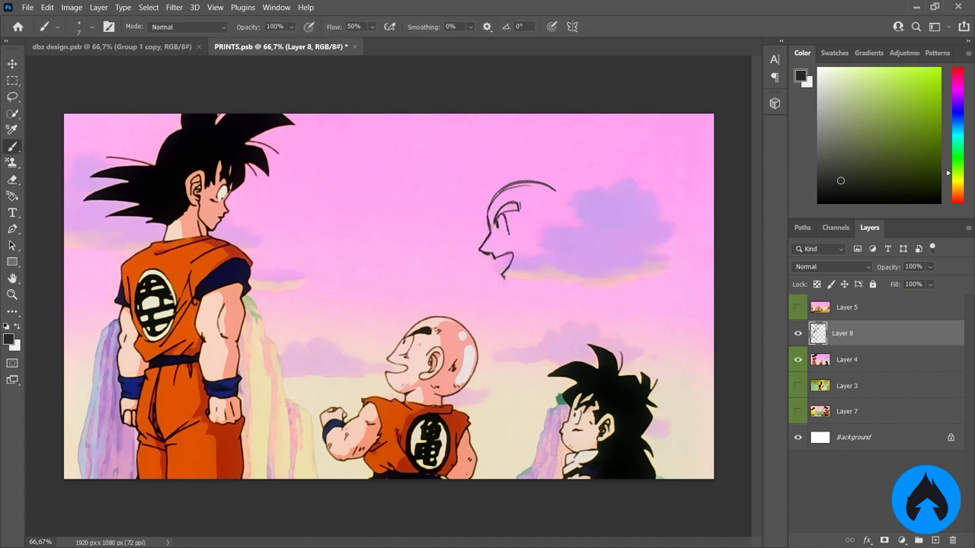
drag(513, 251, 504, 274)
Draw the rounded skull outline and the temple hairline, and trim the lines below the mouth
key(e)
mouse_move(556, 187)
mouse_down()
mouse_move(487, 199)
mouse_move(485, 222)
mouse_move(568, 246)
mouse_up()
key(b)
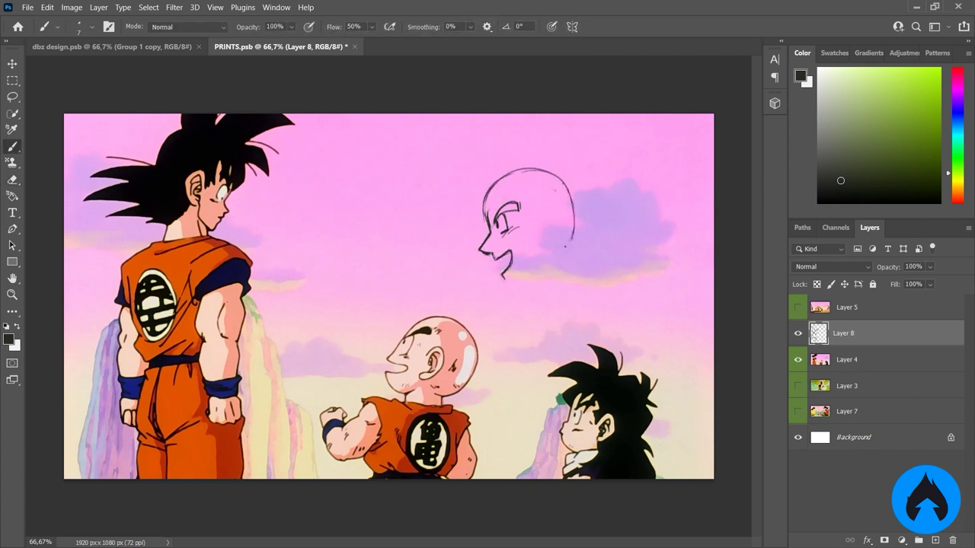
key(e)
drag(503, 277, 508, 256)
key(b)
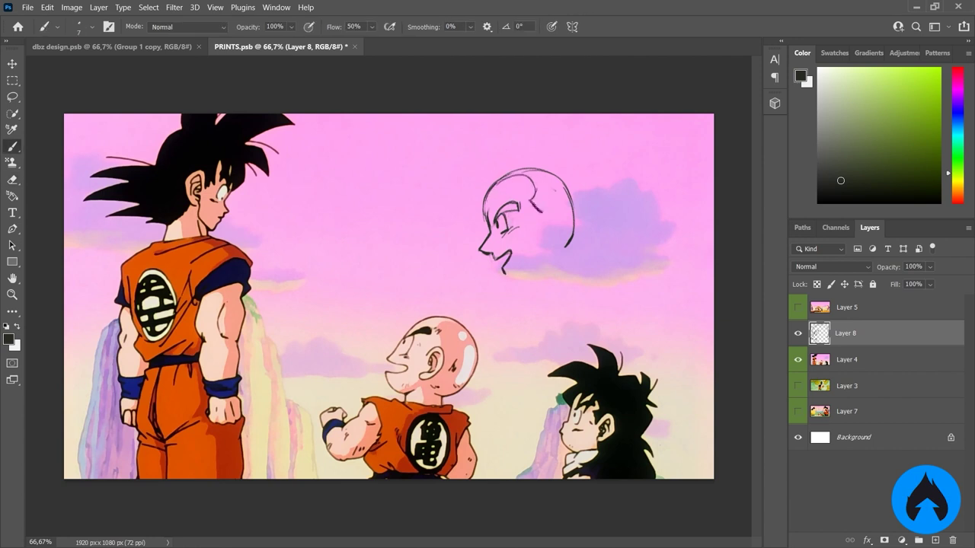
Sketch the sideburn, the beard and jaw contour, and the ear on the new head
mouse_move(540, 250)
mouse_down()
mouse_move(501, 296)
mouse_move(567, 255)
mouse_up()
key(e)
key(b)
drag(505, 302, 557, 266)
key(e)
key(b)
mouse_move(565, 200)
mouse_down()
mouse_move(569, 245)
mouse_move(567, 231)
mouse_up()
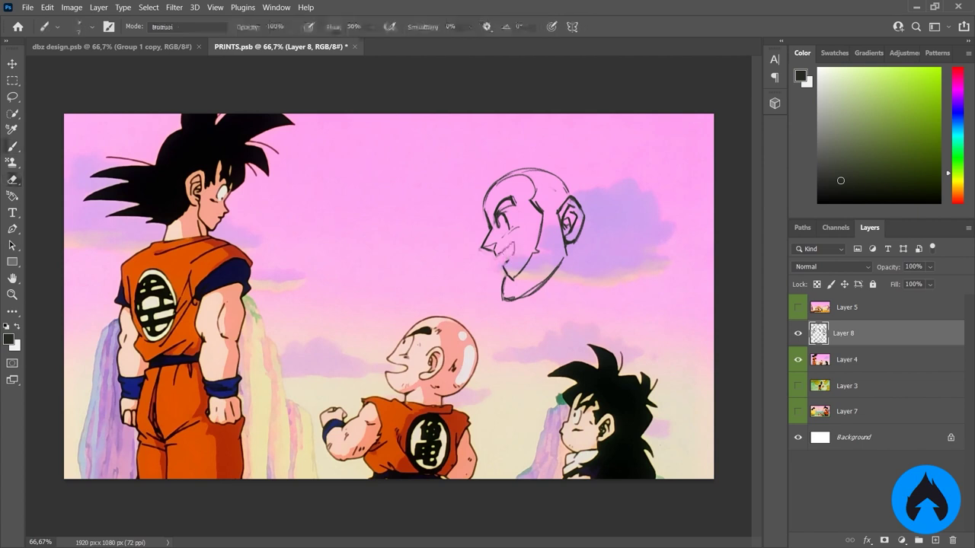
Rework the mouth and rear jaw lines, and draw the raised hair contour with a small front tuft
key(e)
mouse_move(504, 263)
mouse_down()
mouse_move(508, 291)
mouse_move(526, 296)
mouse_move(565, 265)
mouse_up()
key(b)
drag(564, 211, 566, 264)
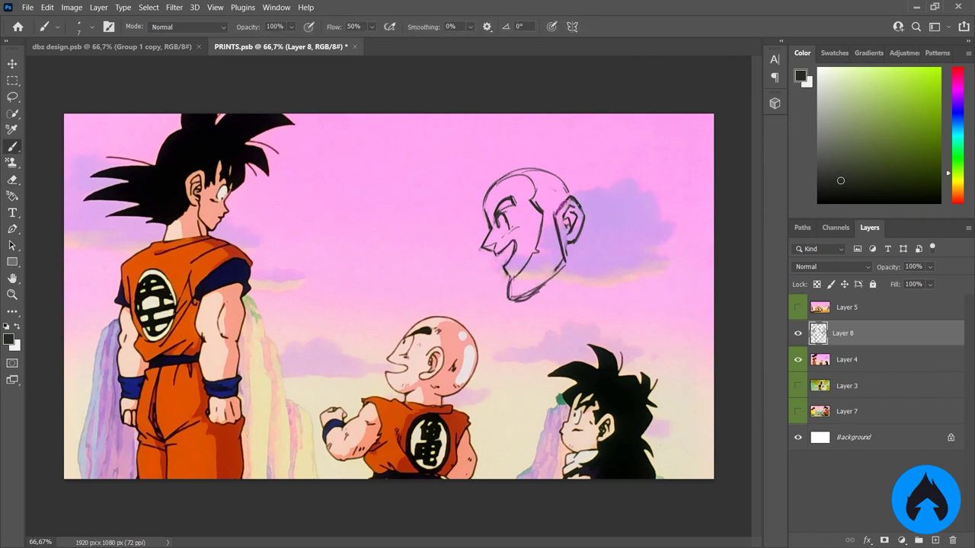
drag(503, 168, 564, 180)
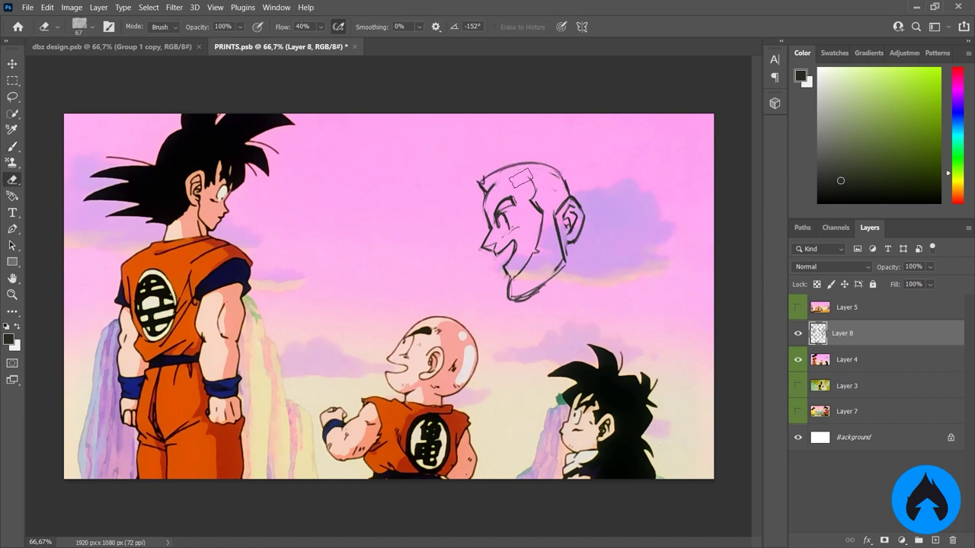
Redraw the curved hairline over the forehead and tidy the ear's outline
mouse_move(495, 184)
mouse_down()
mouse_move(537, 172)
mouse_move(579, 240)
mouse_up()
key(e)
drag(567, 190, 568, 259)
key(b)
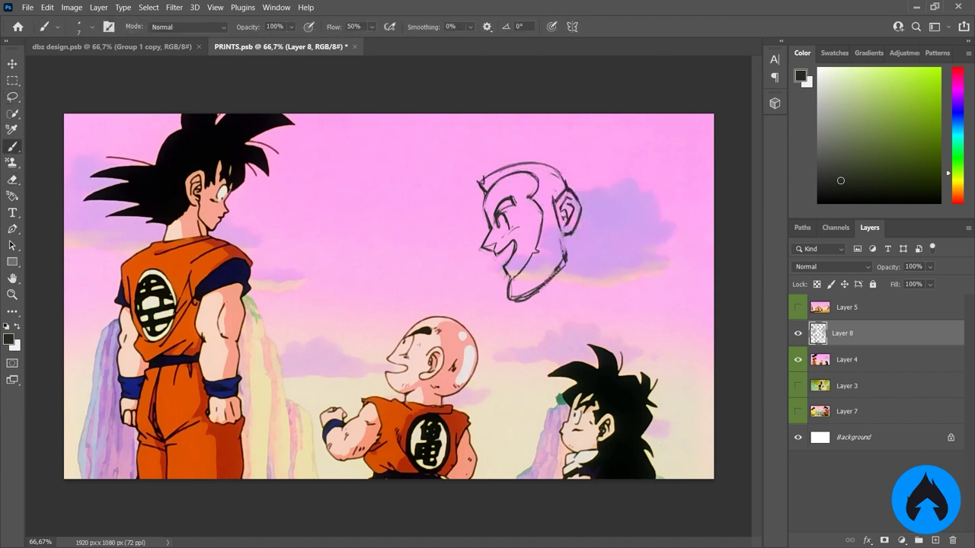
Strengthen the beard's lower contour up to the ear and clean up the lines around the mouth and chin
drag(509, 299, 565, 265)
key(e)
key(b)
drag(566, 230, 533, 297)
drag(566, 247, 568, 264)
key(e)
drag(496, 253, 518, 286)
key(b)
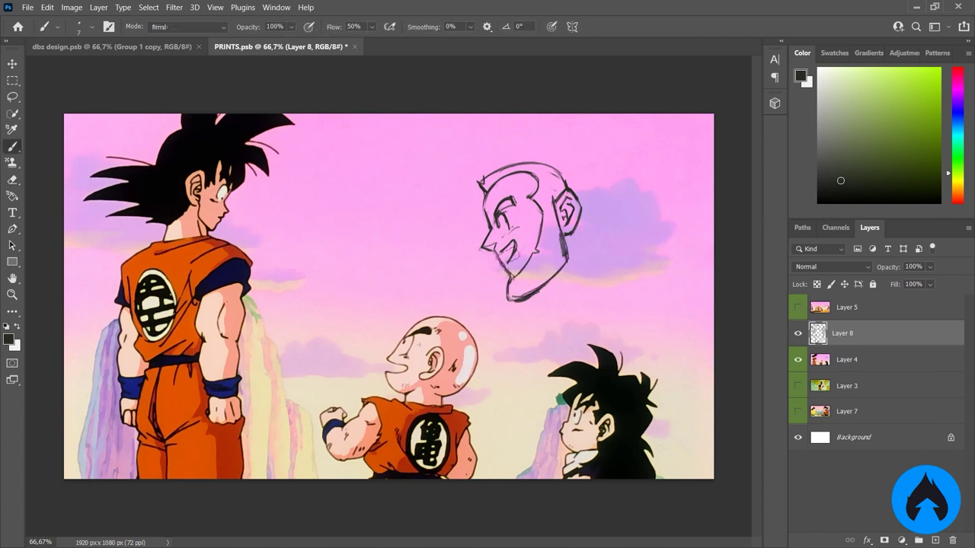
key(e)
drag(498, 255, 510, 269)
key(b)
Scale the head sketch down slightly and tilt it clockwise with Free Transform
key(ctrl+t)
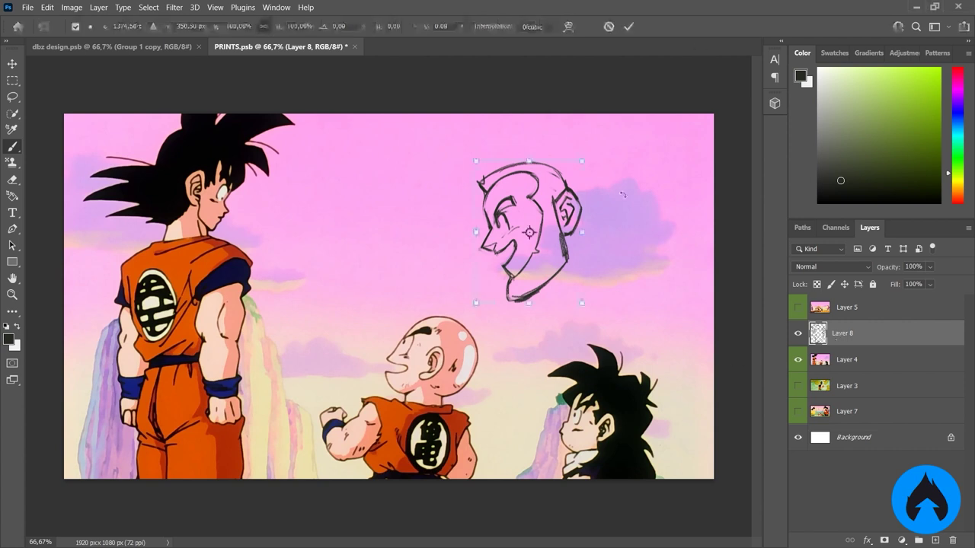
drag(583, 162, 576, 172)
key(Return)
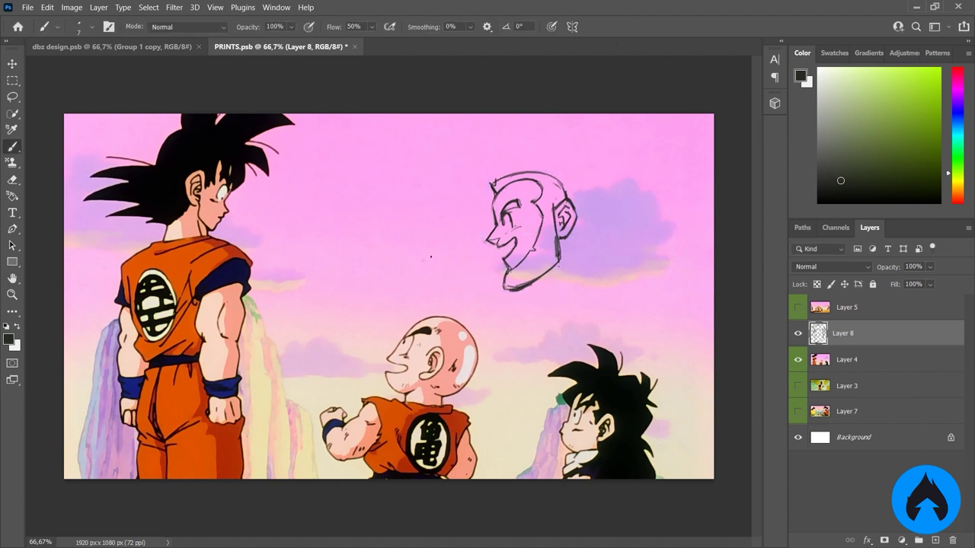
Rough in a circle for the raised fist, the neck and collar, and the torso's front line down to the waist
mouse_move(431, 257)
mouse_down()
mouse_move(440, 294)
mouse_move(455, 284)
mouse_up()
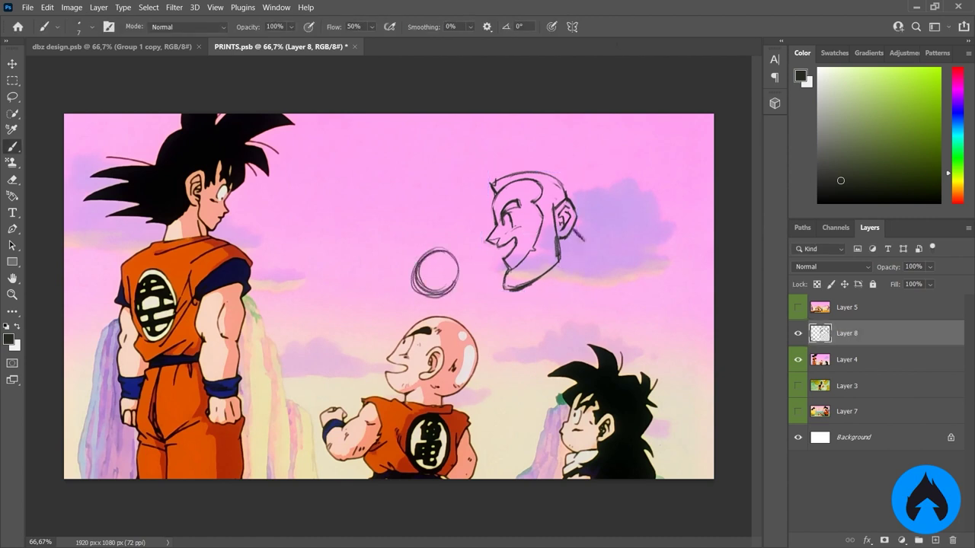
mouse_move(584, 245)
mouse_down()
mouse_move(535, 293)
mouse_move(504, 350)
mouse_move(500, 378)
mouse_move(507, 355)
mouse_move(521, 440)
mouse_up()
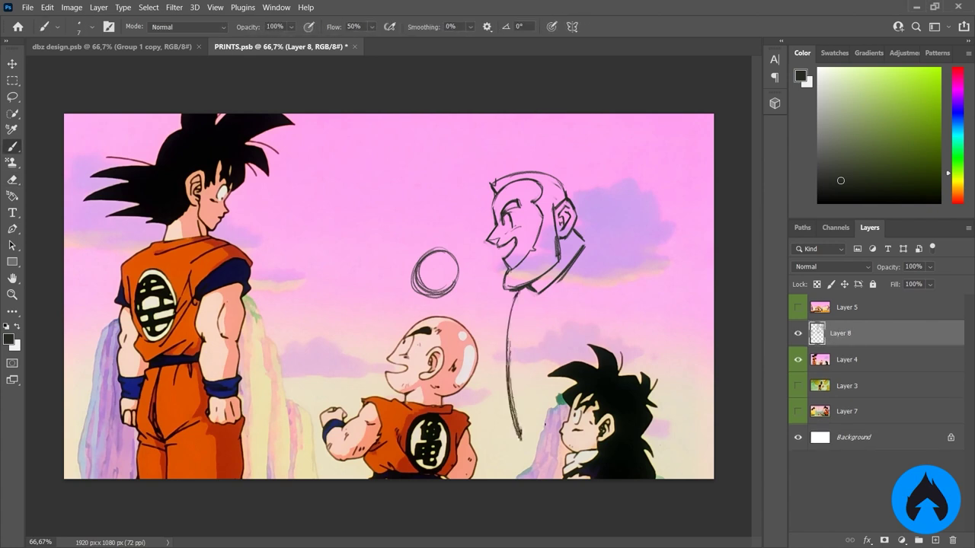
key(ctrl+z)
mouse_move(515, 292)
mouse_down()
mouse_move(500, 430)
mouse_move(562, 438)
mouse_move(477, 468)
mouse_up()
mouse_move(515, 408)
mouse_down()
mouse_move(568, 434)
mouse_move(468, 478)
mouse_up()
key(e)
key(b)
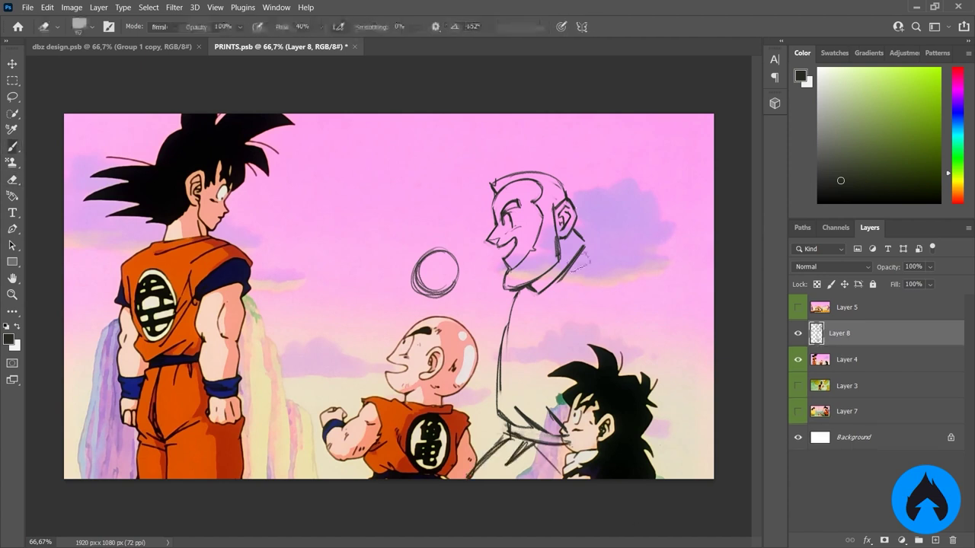
Sketch the shoulders, the pointed shirt collar, the back line, and the start of the raised arm
drag(592, 255, 626, 253)
drag(564, 280, 640, 253)
mouse_move(577, 244)
mouse_down()
mouse_move(607, 262)
mouse_move(537, 343)
mouse_up()
drag(521, 291, 538, 343)
mouse_move(602, 251)
mouse_down()
mouse_move(649, 254)
mouse_move(644, 328)
mouse_move(672, 480)
mouse_up()
drag(515, 293, 416, 323)
drag(450, 296, 457, 322)
drag(497, 371, 475, 377)
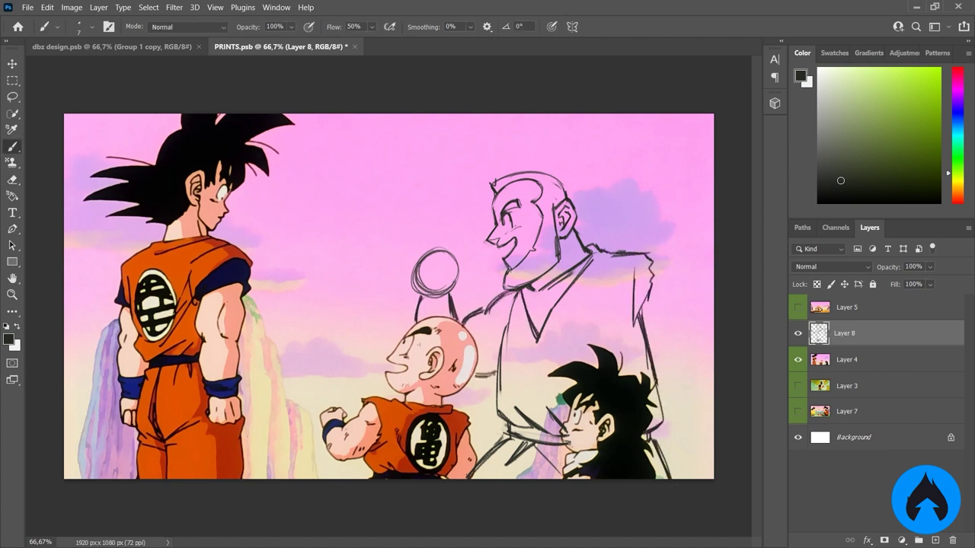
Complete the raised arm's elbow contour and sketch the lowered arm on the figure's other side with its wrist cuff
drag(483, 314, 495, 369)
drag(649, 256, 695, 276)
mouse_move(646, 323)
mouse_down()
mouse_move(658, 343)
mouse_move(686, 316)
mouse_up()
mouse_move(654, 326)
mouse_down()
mouse_move(674, 362)
mouse_move(693, 306)
mouse_up()
mouse_move(666, 347)
mouse_down()
mouse_move(709, 327)
mouse_move(685, 360)
mouse_move(683, 401)
mouse_move(713, 423)
mouse_up()
drag(688, 271, 713, 313)
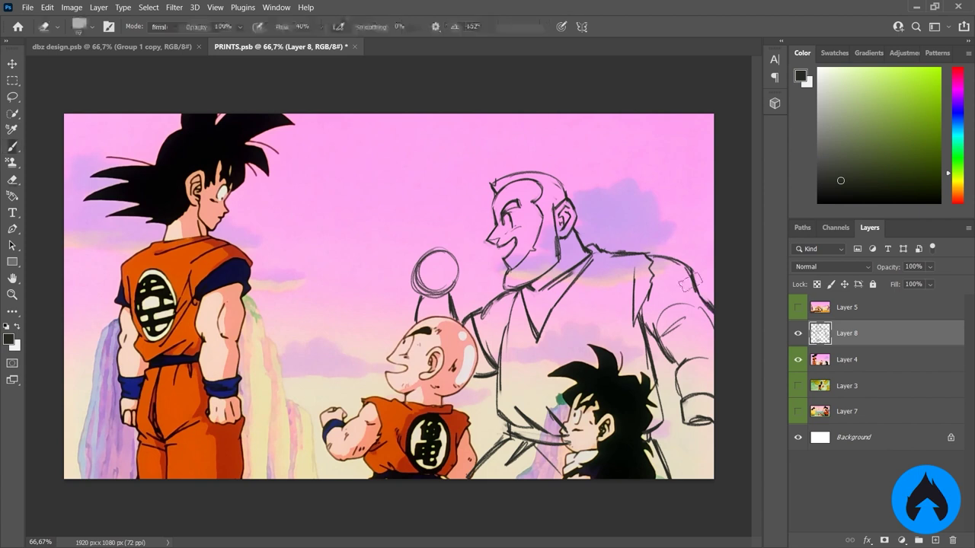
Redraw the lowered arm's shoulder and armhole lines with cleaner strokes and add small muscle creases
drag(669, 258, 710, 287)
drag(655, 317, 657, 428)
drag(659, 270, 640, 345)
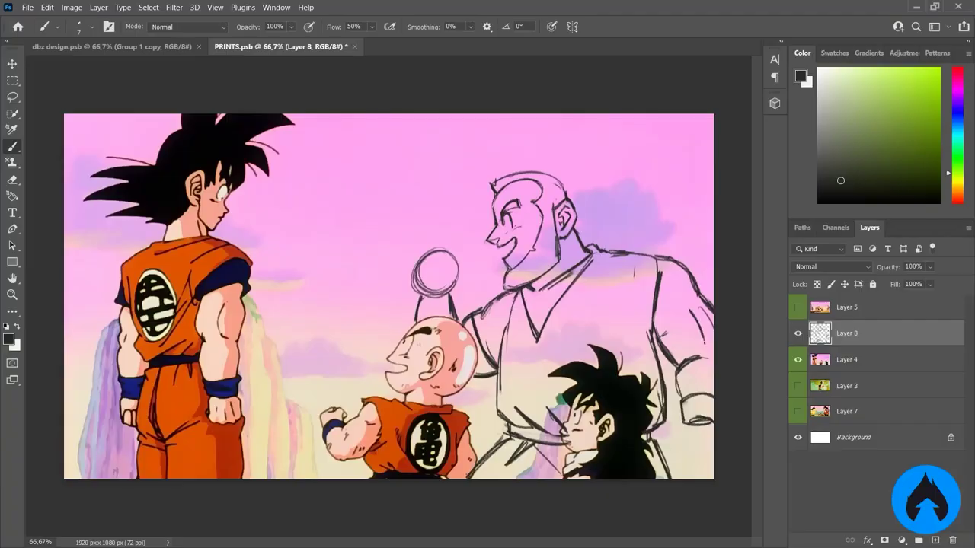
drag(660, 340, 705, 313)
drag(679, 275, 680, 287)
Turn the rough circle into a clenched fist with fingers, a thumb and a wrist cuff
key(e)
mouse_move(415, 259)
mouse_down()
mouse_move(457, 293)
mouse_move(432, 303)
mouse_move(454, 263)
mouse_up()
key(b)
key(e)
key(b)
key(e)
key(b)
key(e)
key(b)
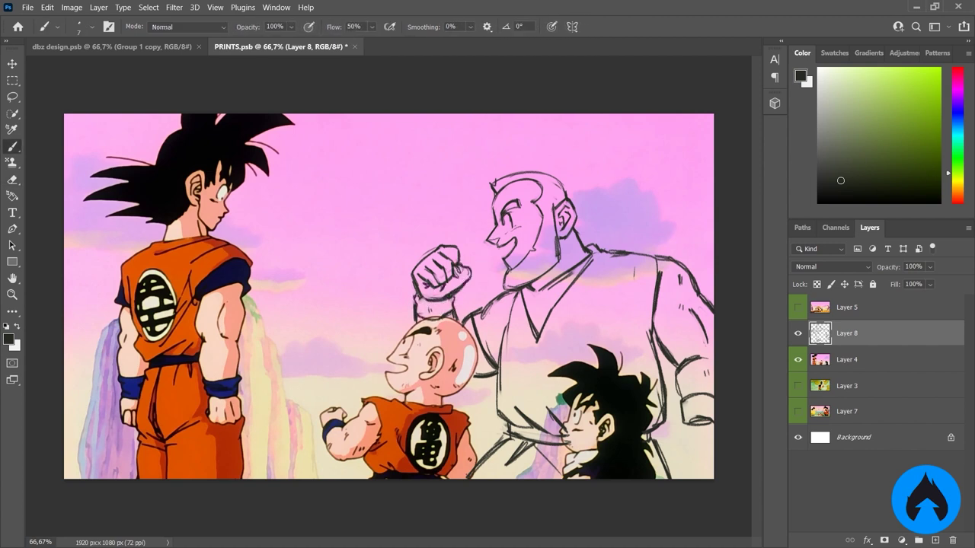
Redraw the top and back contour of the man's hair down to the neck, erasing the old skull lines
key(e)
key(b)
key(e)
key(b)
drag(494, 180, 570, 186)
key(e)
key(b)
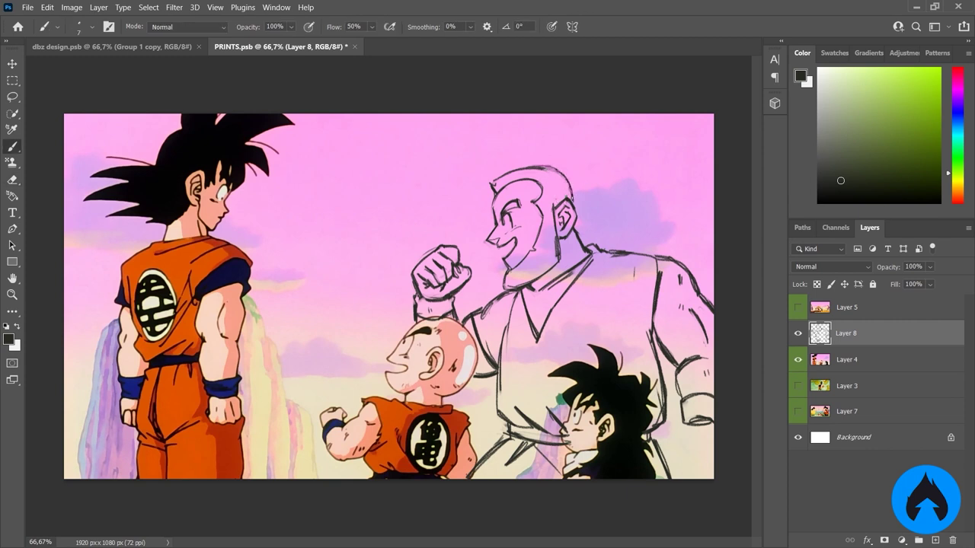
key(e)
key(b)
key(e)
key(b)
mouse_move(492, 183)
mouse_down()
mouse_move(520, 168)
mouse_move(554, 173)
mouse_move(579, 229)
mouse_up()
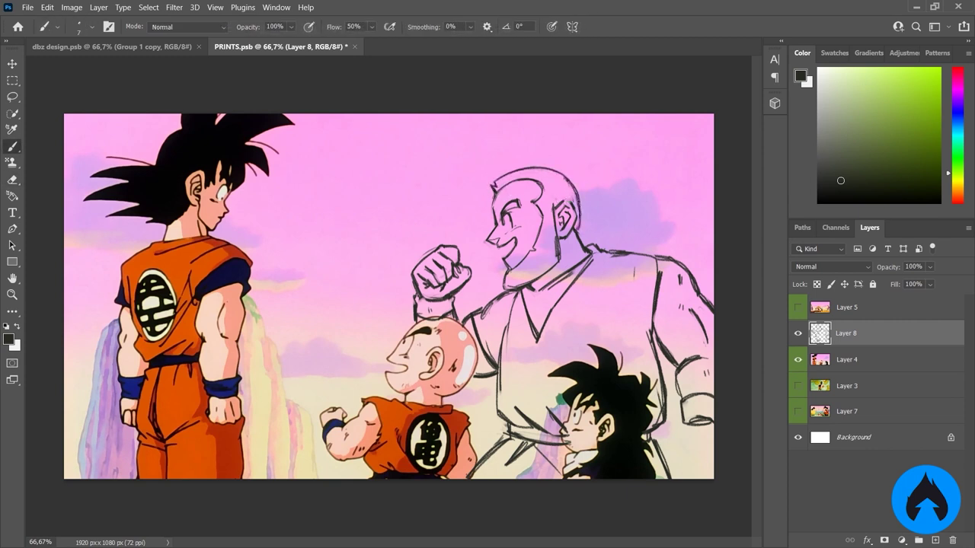
Clean up the line art of the ear, rear jaw, neck and shirt collar
key(e)
key(b)
key(e)
key(b)
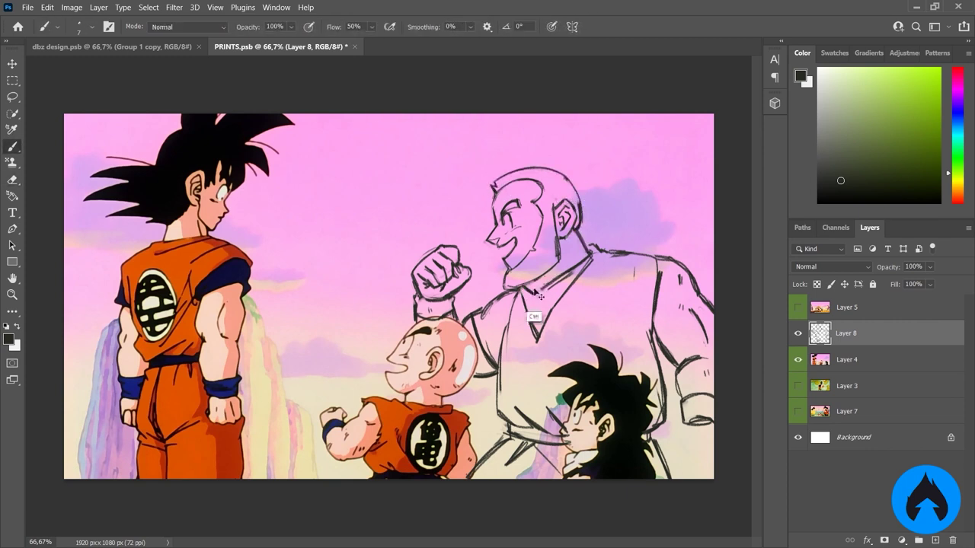
key(e)
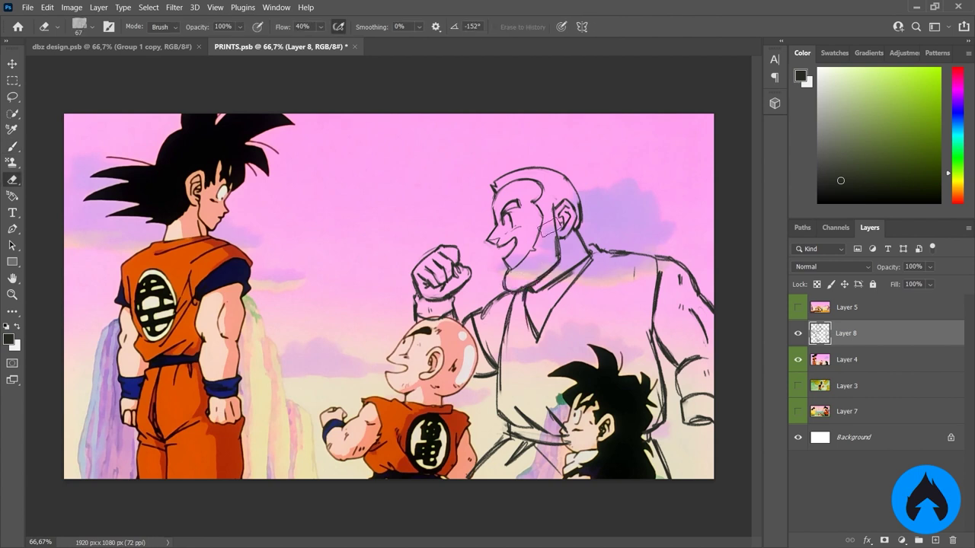
key(b)
drag(558, 209, 557, 264)
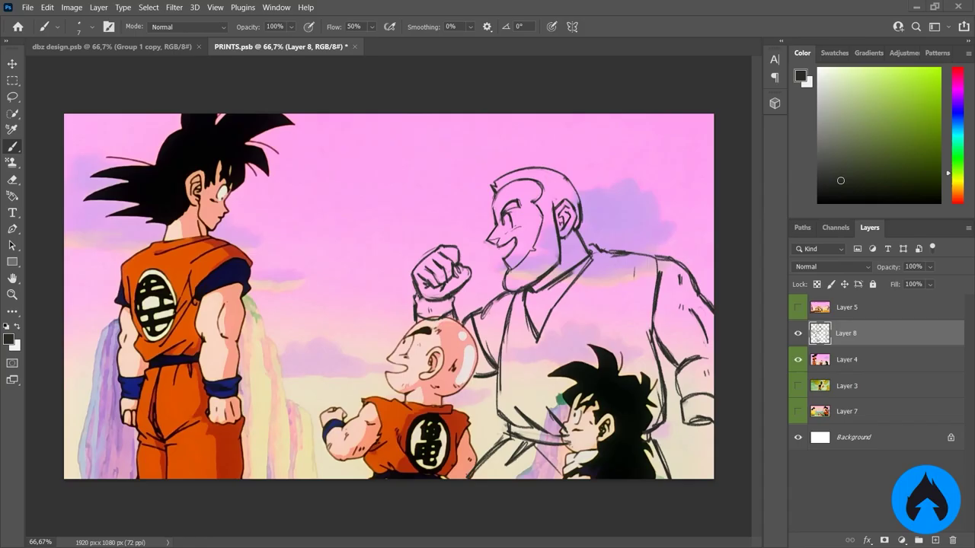
key(e)
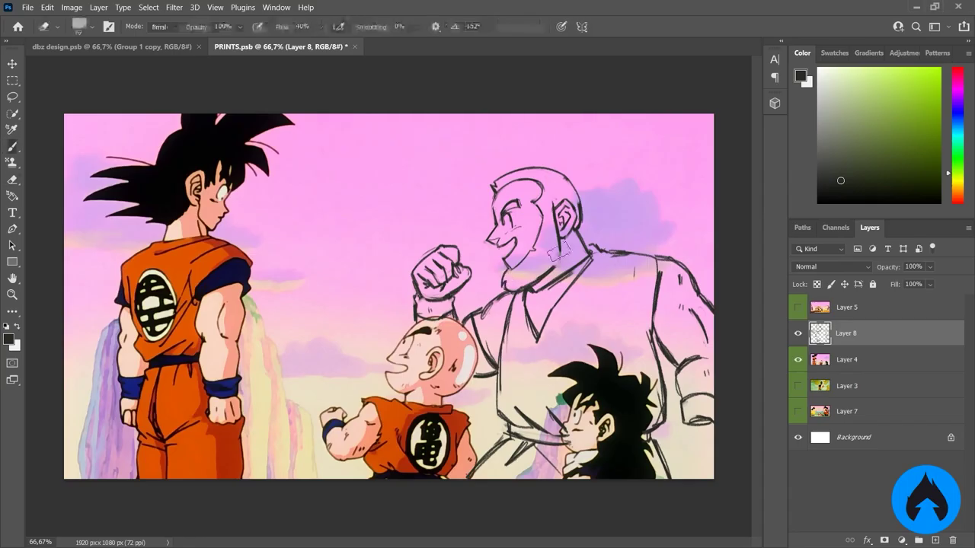
key(b)
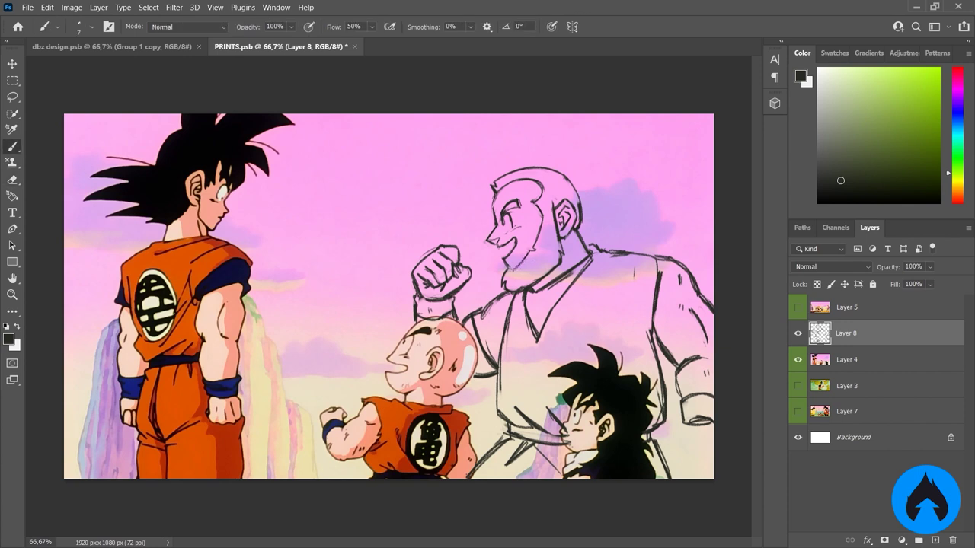
Erase the man's eye and redraw it narrower beneath the eyebrow
key(e)
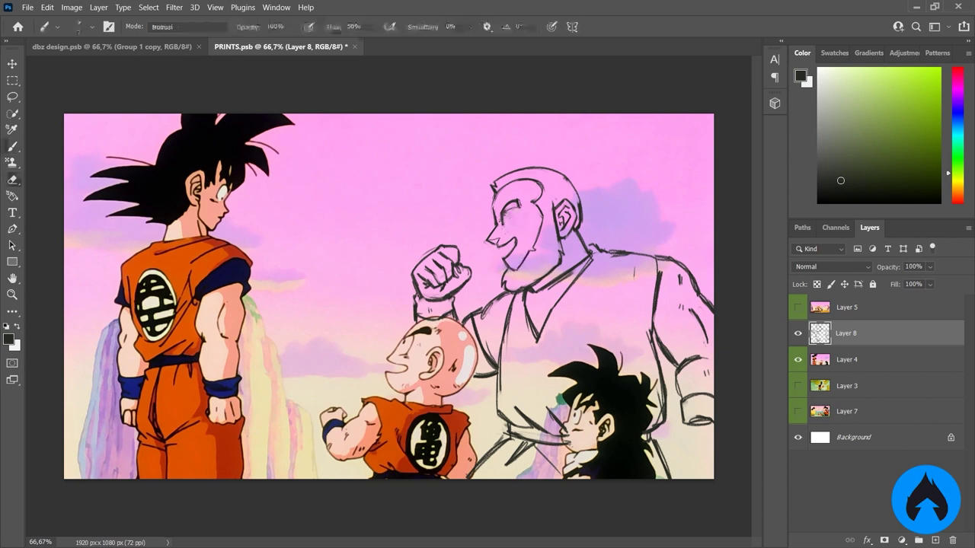
key(b)
key(e)
key(b)
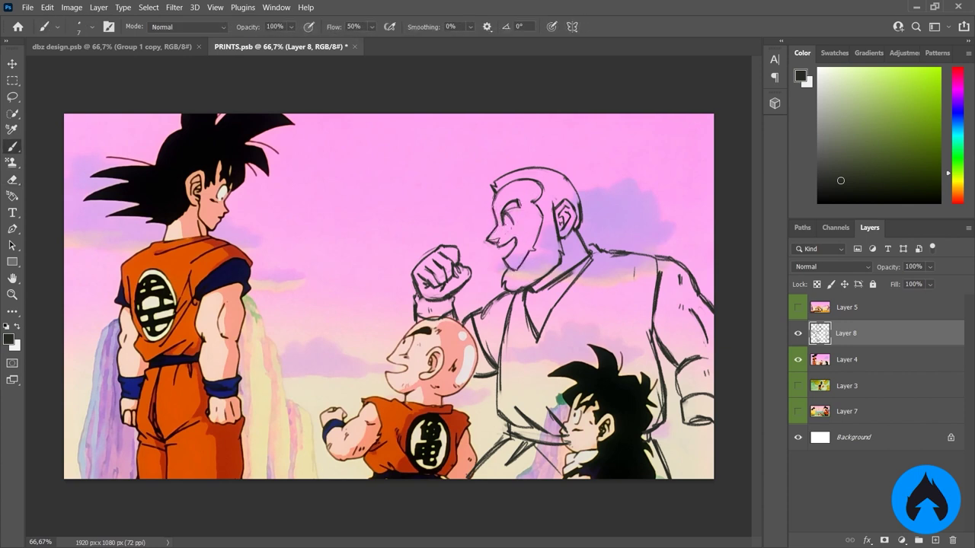
key(e)
key(b)
Add a cheek crease below the eye and sketch the clenched hand of the lowered arm
key(e)
key(b)
key(e)
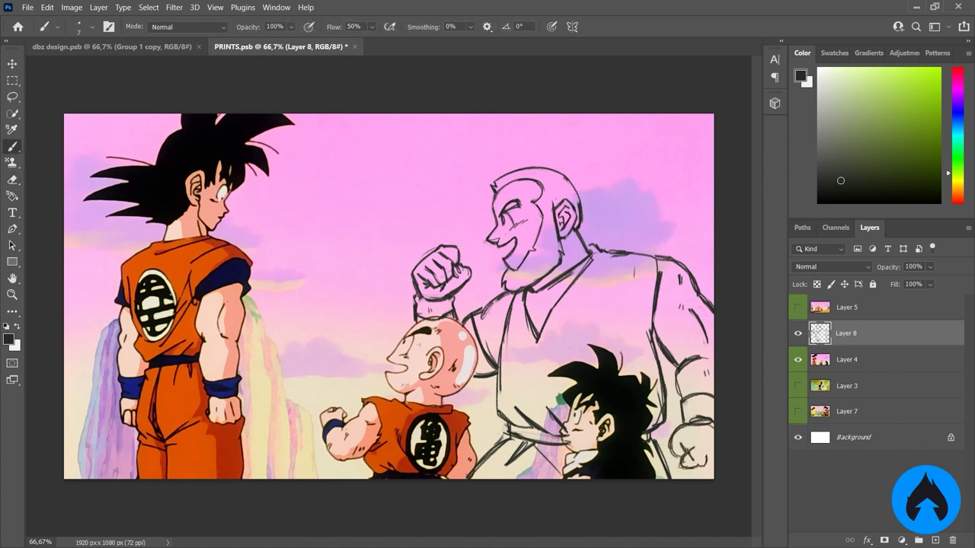
Refine the raised fist's outline and define the short sleeve's edge on the lowered arm
right_click(511, 169)
key(Escape)
drag(416, 271, 436, 251)
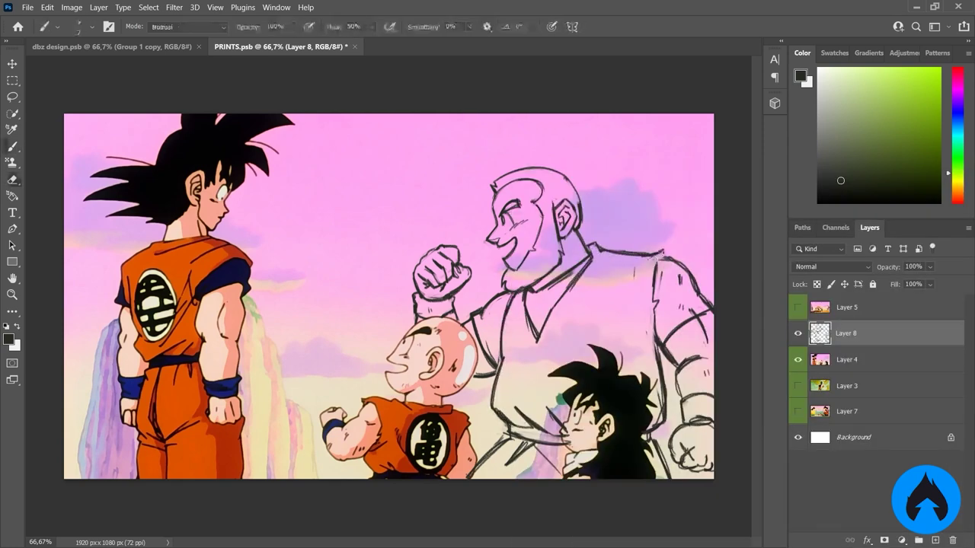
Scale the whole figure sketch on Layer 8 down slightly with Free Transform
key(ctrl+t)
mouse_move(713, 165)
mouse_down()
mouse_move(700, 182)
mouse_move(708, 179)
mouse_up()
key(Return)
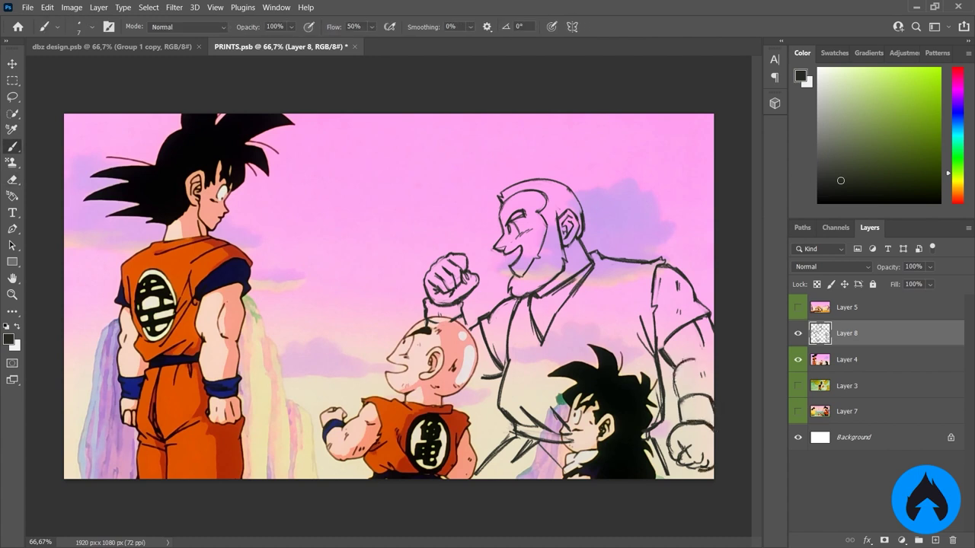
Draw the hanging ends of the knotted belt at the bearded man's waist
key(e)
key(b)
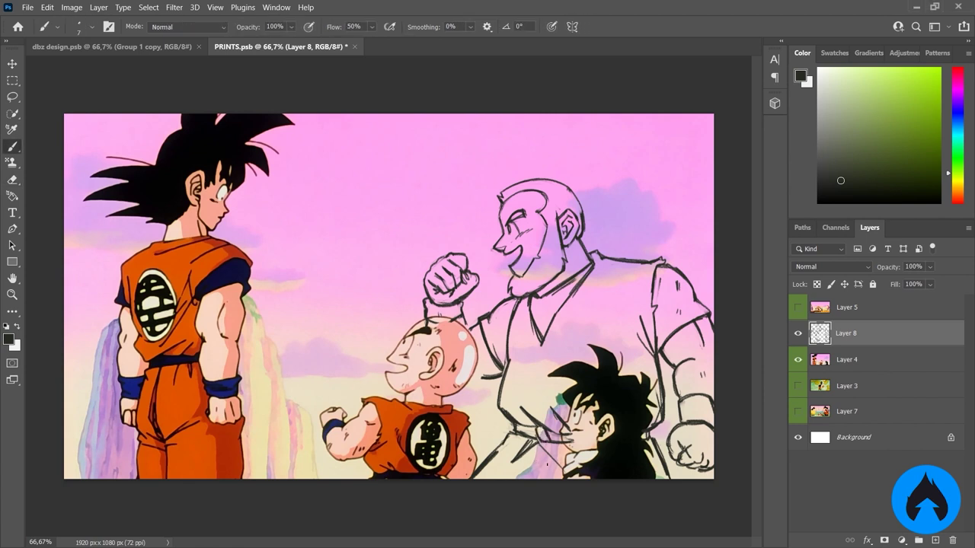
drag(556, 445, 563, 478)
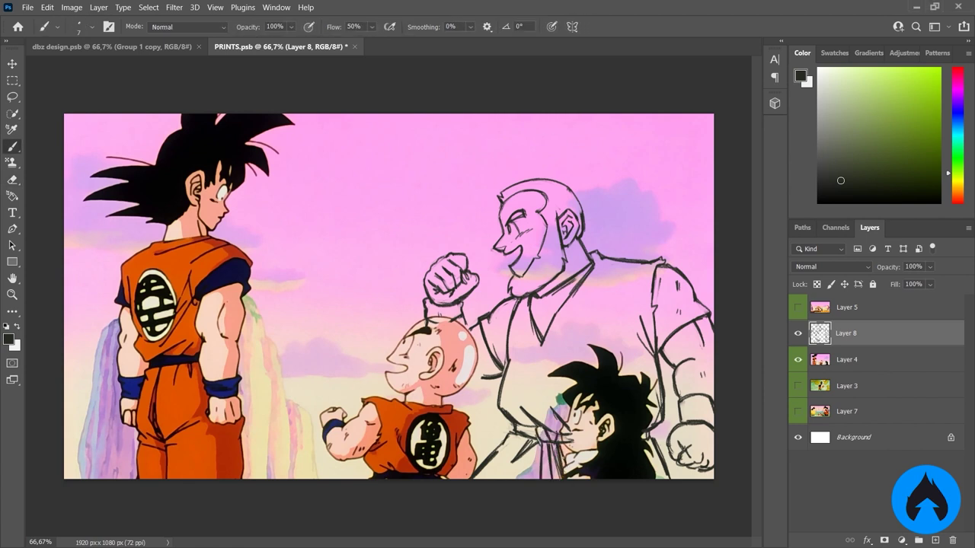
key(ctrl+z)
drag(556, 445, 562, 476)
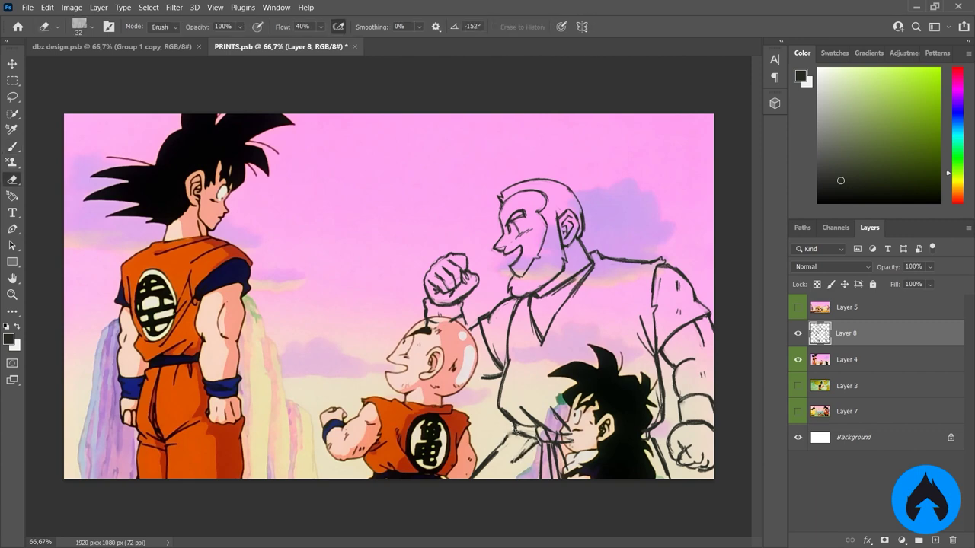
Thin the collar line under the beard with a 28 px eraser and add detail lines to the neck and raised arm
key(e)
key(bracketleft)
key(bracketleft)
key(bracketleft)
key(bracketleft)
key(bracketleft)
key(bracketleft)
key(bracketleft)
key(bracketleft)
key(bracketleft)
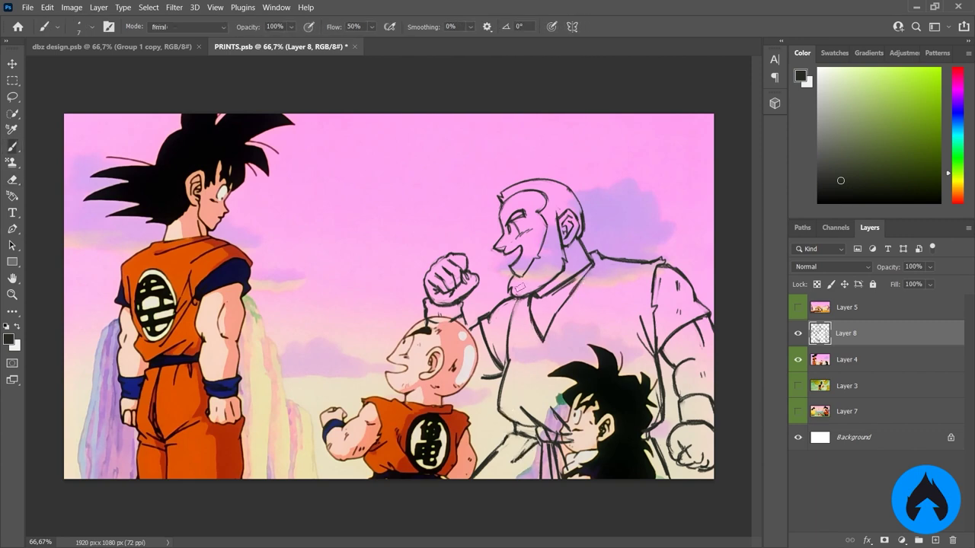
key(b)
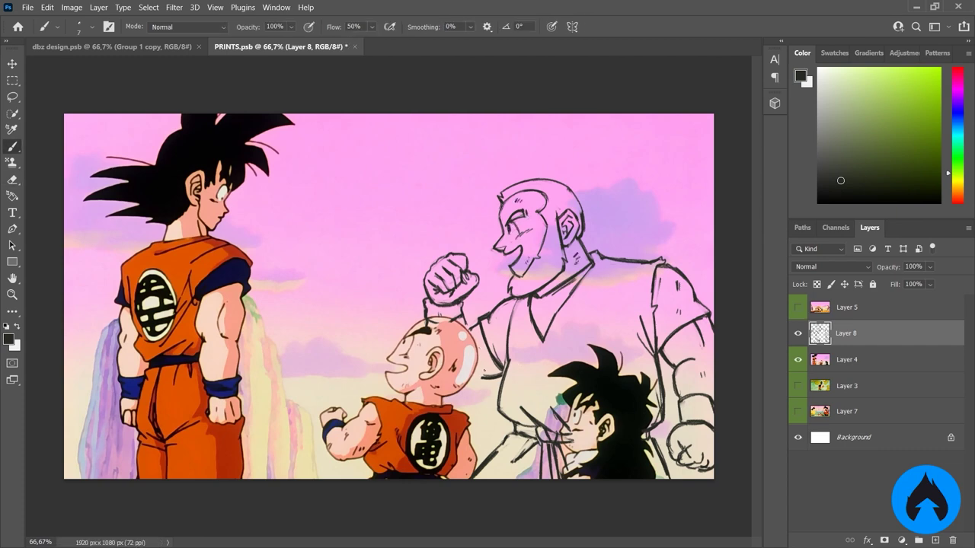
key(e)
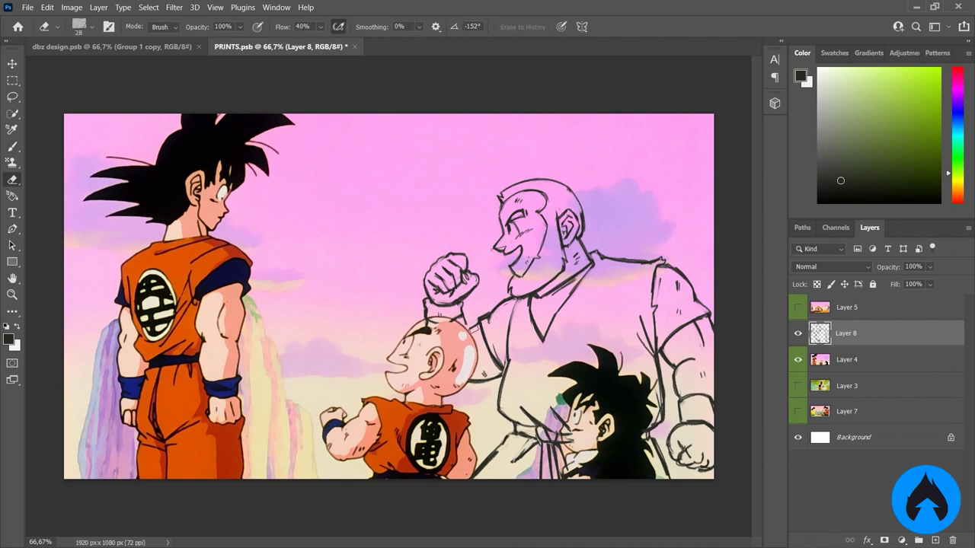
key(b)
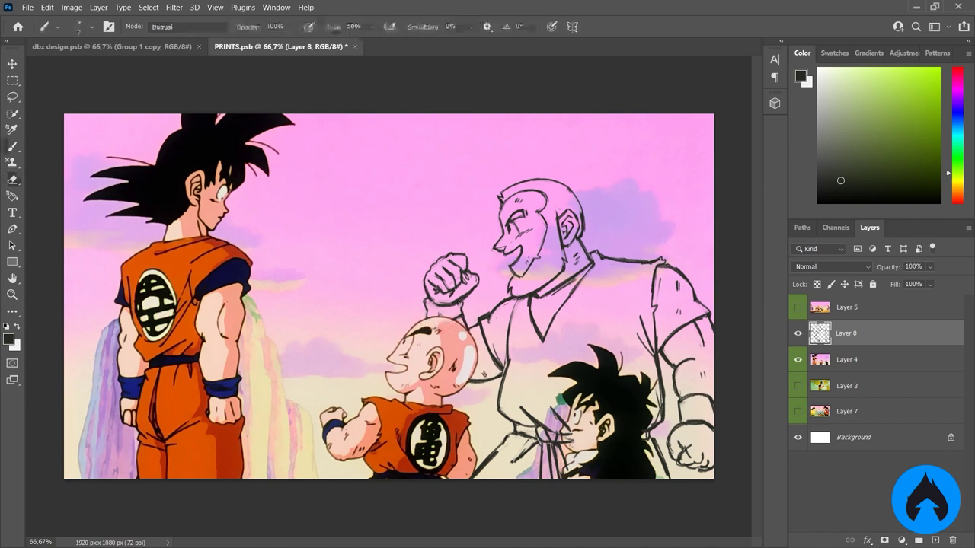
Lasso the raised fist and the lowered fist separately and scale each down slightly with Free Transform
key(l)
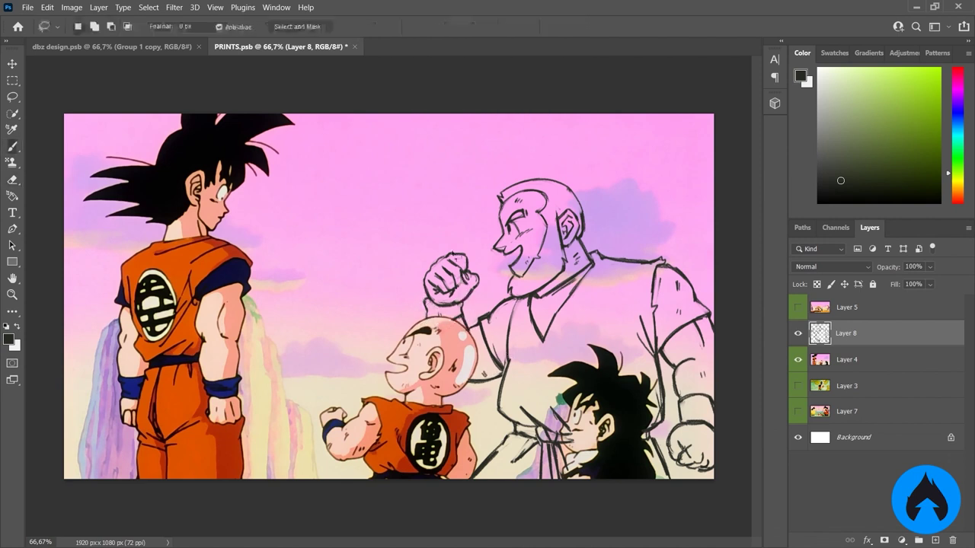
drag(427, 251, 465, 257)
key(ctrl+t)
key(Return)
key(ctrl+d)
drag(712, 444, 695, 446)
key(ctrl+t)
key(Return)
key(ctrl+d)
key(b)
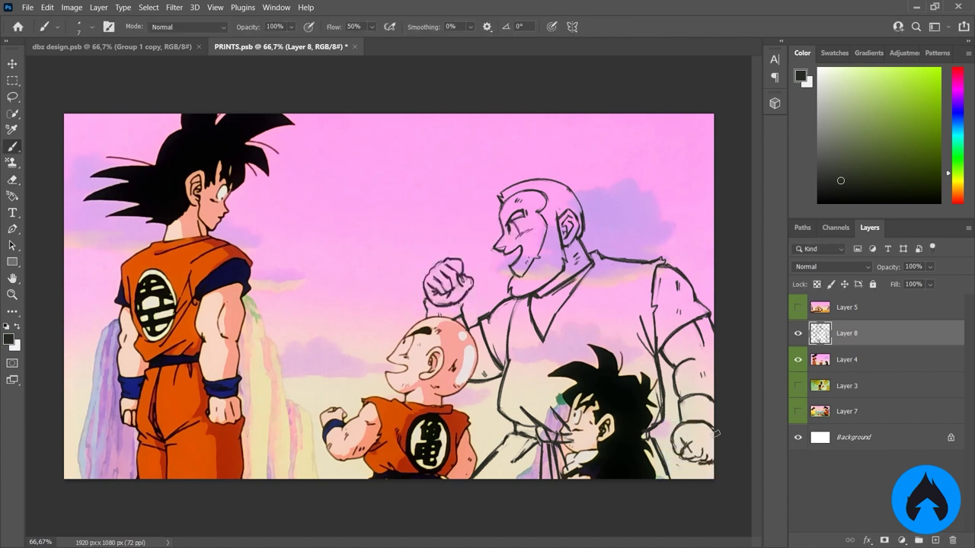
Add small fold marks to the chest and waist and erase the sketch lines crossing the boy's face
key(e)
drag(509, 303, 511, 336)
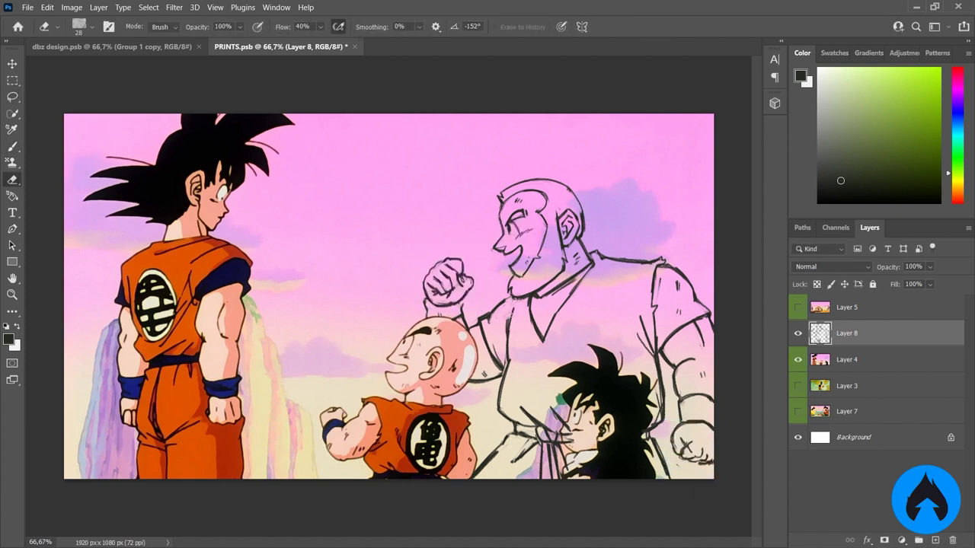
key(b)
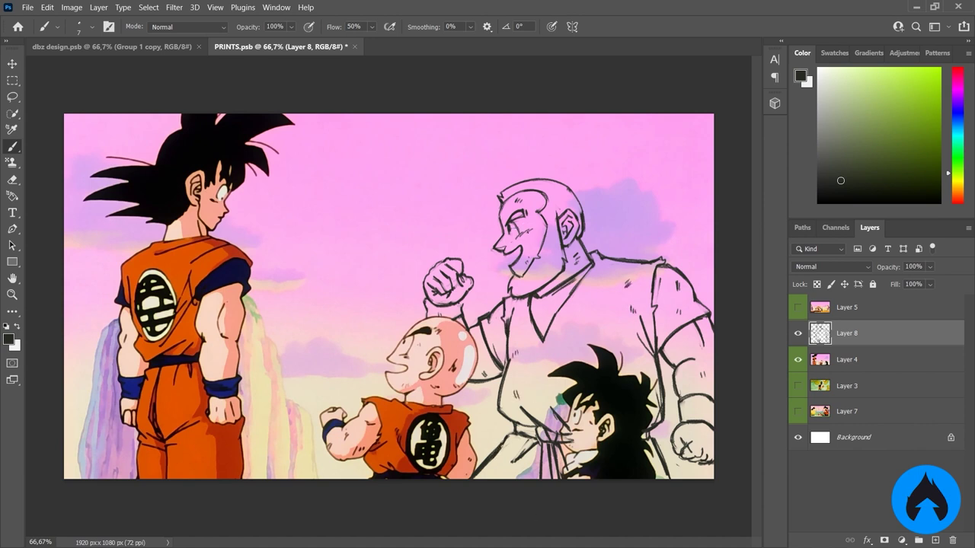
key(e)
key(b)
key(e)
key(b)
key(e)
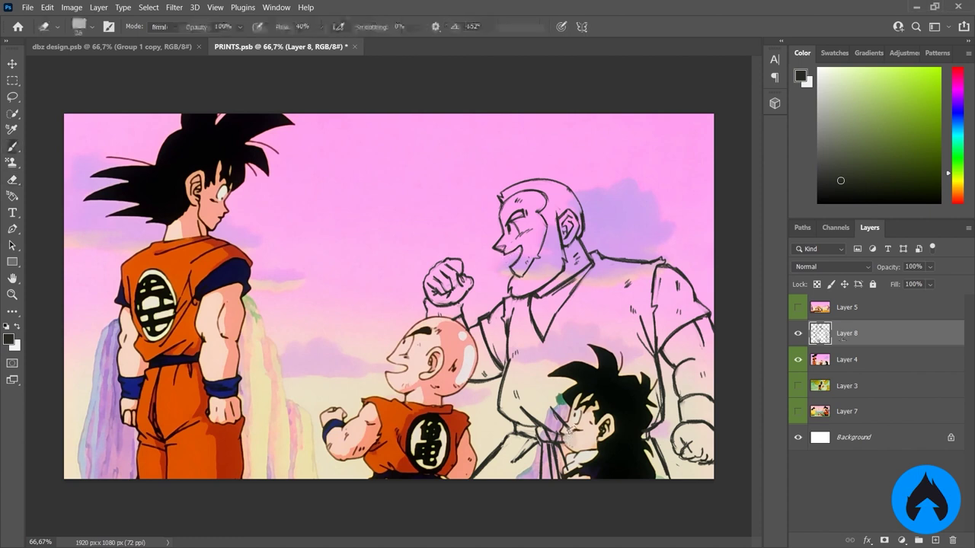
Lock Layer 8's transparent pixels and tint its lines with scene-sampled colours using the Fofão soft brush at 95 px
click(817, 284)
key(b)
right_click(488, 169)
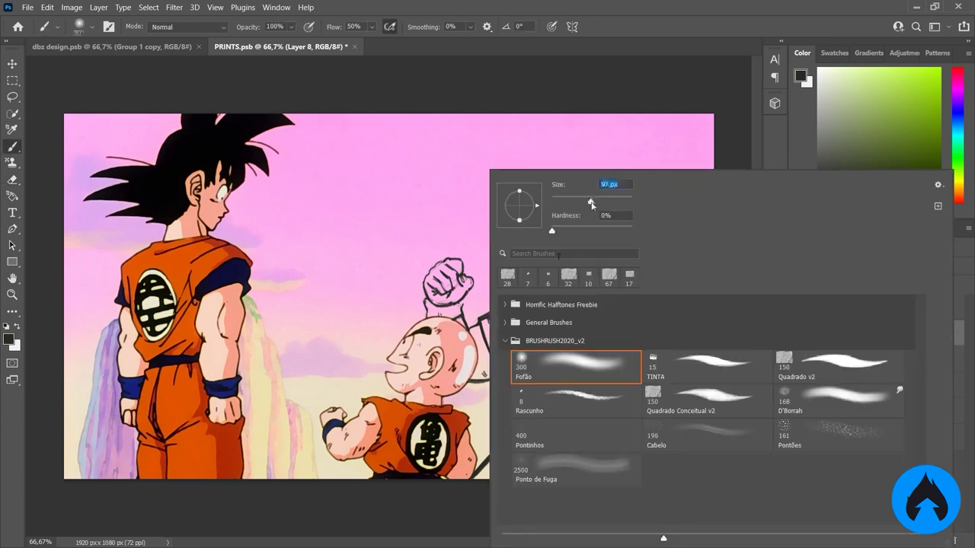
alt+click(336, 460)
drag(410, 335, 434, 332)
key(ctrl+z)
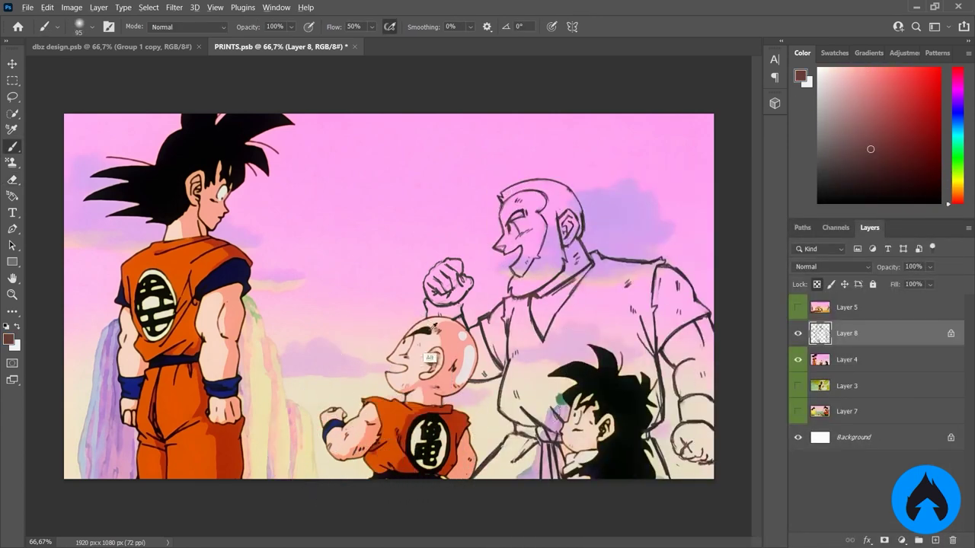
alt+click(431, 359)
key(ctrl+z)
alt+click(223, 385)
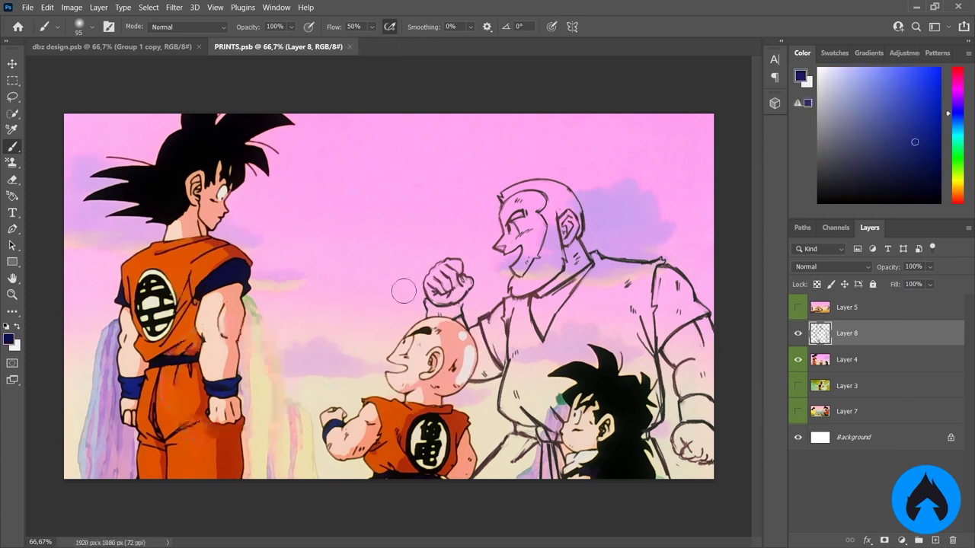
Add a layer beneath Layer 8, lasso the bearded man's silhouette and fill it with muted navy blue
key(ctrl+shift+alt+n)
key(ctrl+bracketleft)
key(l)
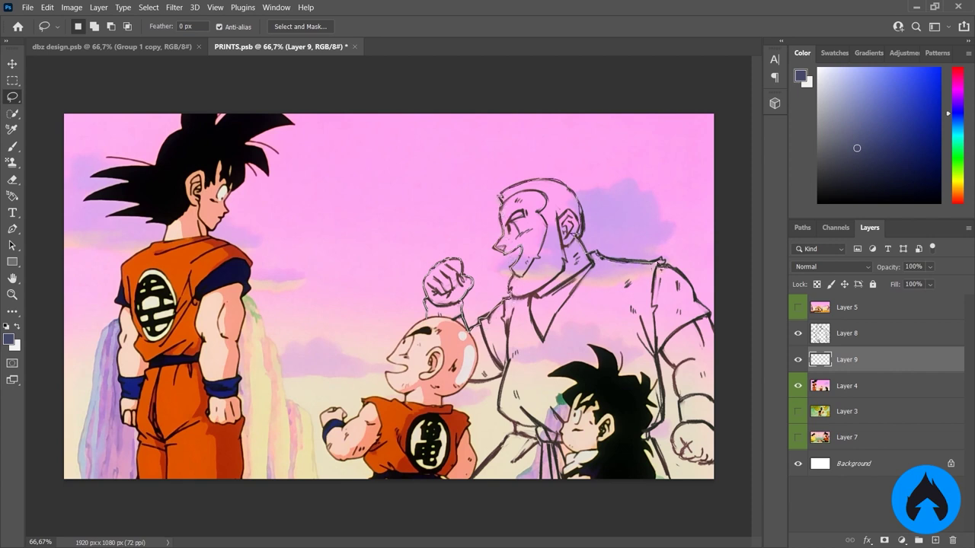
mouse_move(719, 337)
mouse_down()
mouse_move(717, 470)
mouse_move(690, 463)
mouse_up()
mouse_move(683, 407)
mouse_down()
mouse_move(662, 353)
mouse_move(655, 434)
mouse_move(669, 489)
mouse_move(486, 474)
mouse_up()
drag(476, 348, 716, 335)
key(alt+BackSpace)
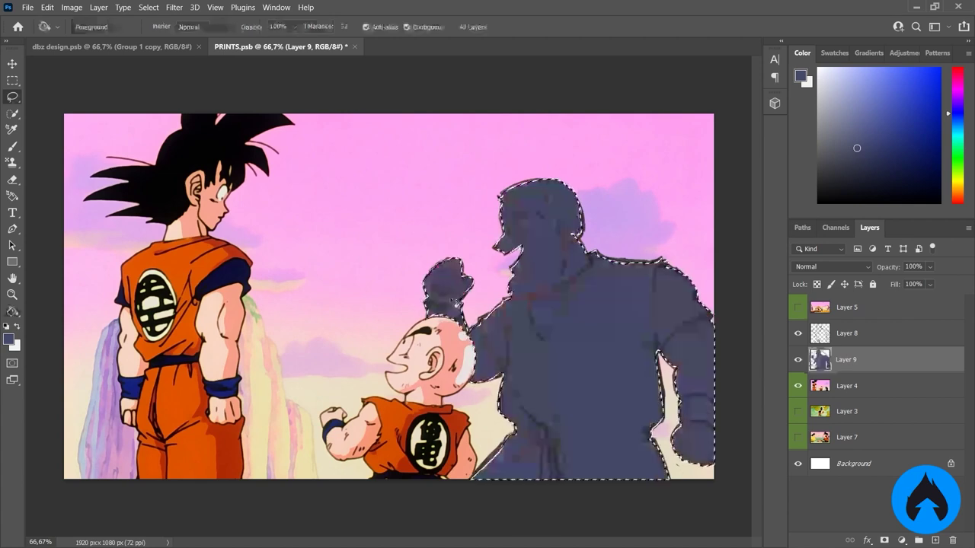
key(ctrl+d)
Clean up the edges of the navy silhouette with the Eraser and Brush so it matches the line art
key(e)
right_click(503, 328)
double_click(553, 369)
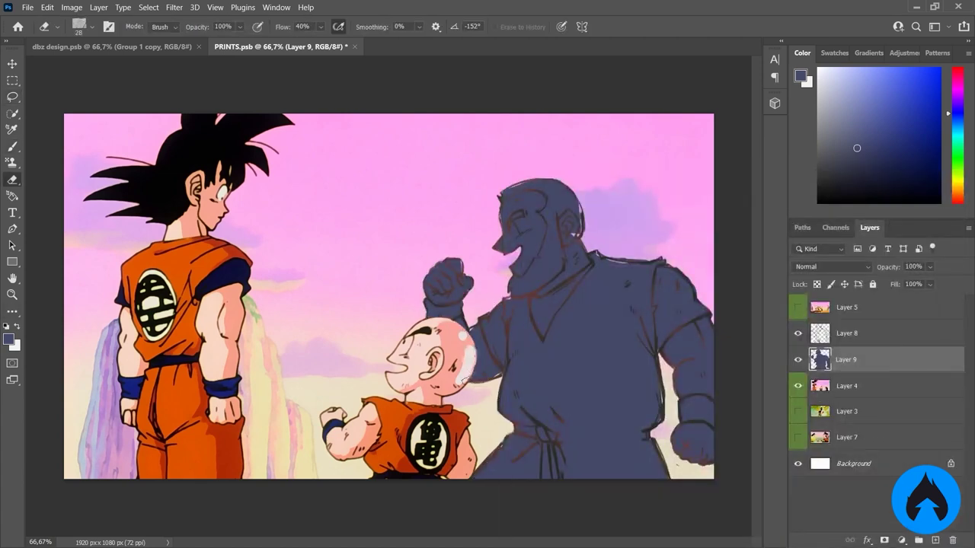
key(b)
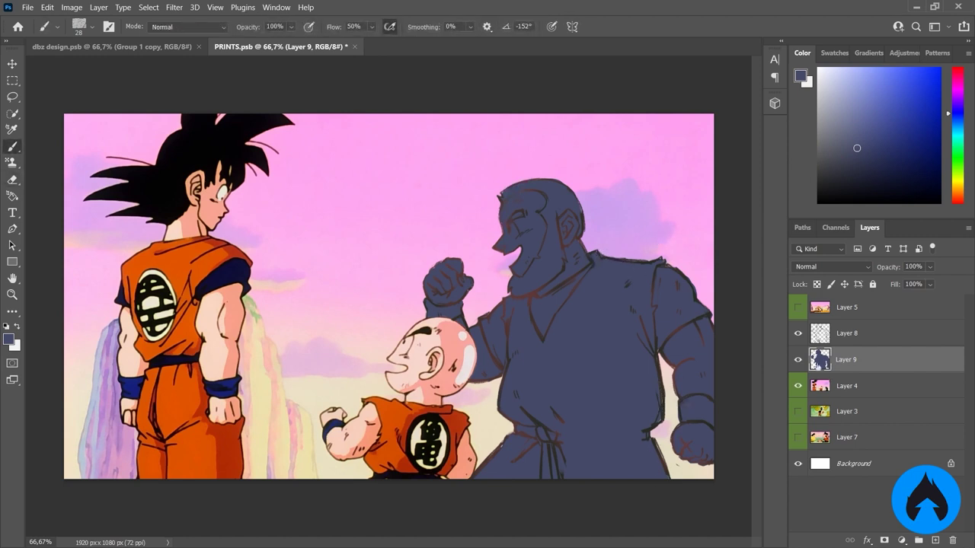
Hide Layers 8 and 9 and quick-select the background around the black-haired boy on Layer 4
click(798, 332)
click(798, 359)
click(847, 385)
key(w)
click(672, 396)
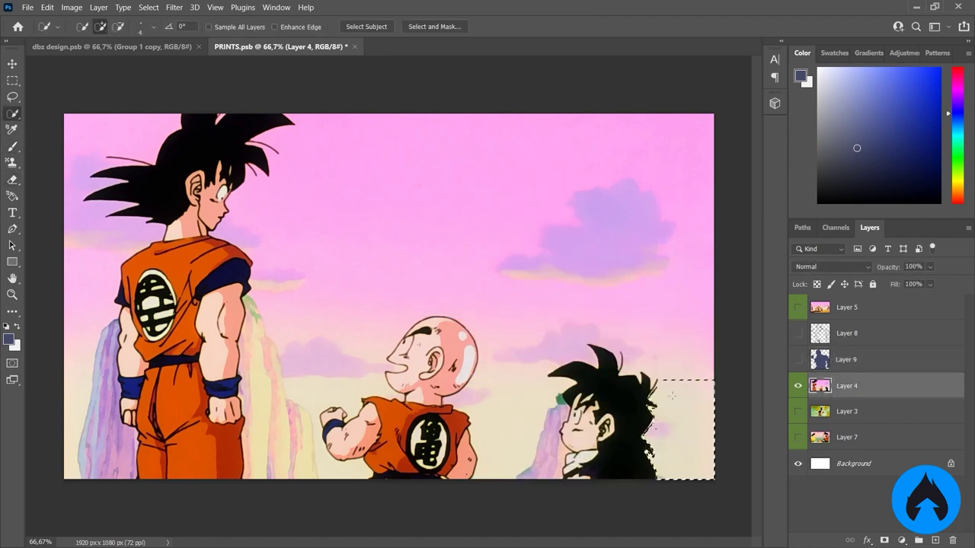
mouse_move(671, 395)
mouse_down()
mouse_move(587, 350)
mouse_move(468, 381)
mouse_up()
Show the figure layers again, group Layers 8 and 9 and add a layer mask from the selection
click(846, 360)
click(798, 360)
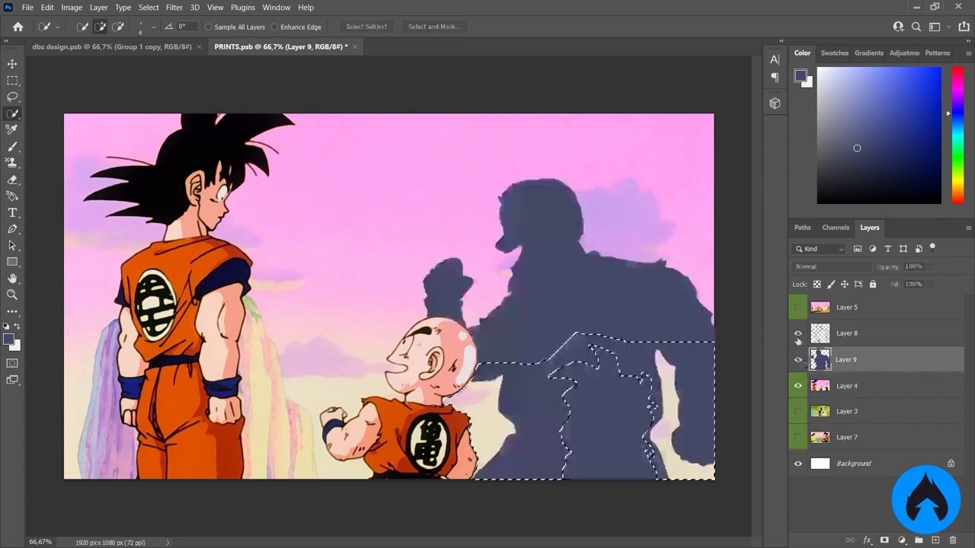
key(ctrl+g)
click(884, 540)
shift+click(847, 329)
shift+click(847, 329)
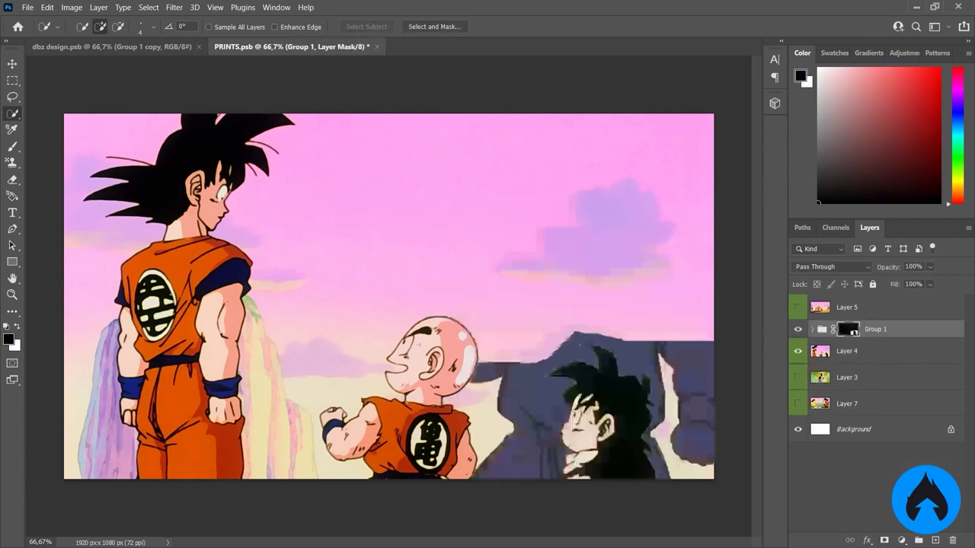
Paint white on Group 1's mask to reveal the man's head, raised fist and upper body
key(b)
key(x)
mouse_move(473, 366)
mouse_down()
mouse_move(520, 359)
mouse_move(517, 309)
mouse_move(571, 198)
mouse_move(667, 312)
mouse_move(661, 259)
mouse_up()
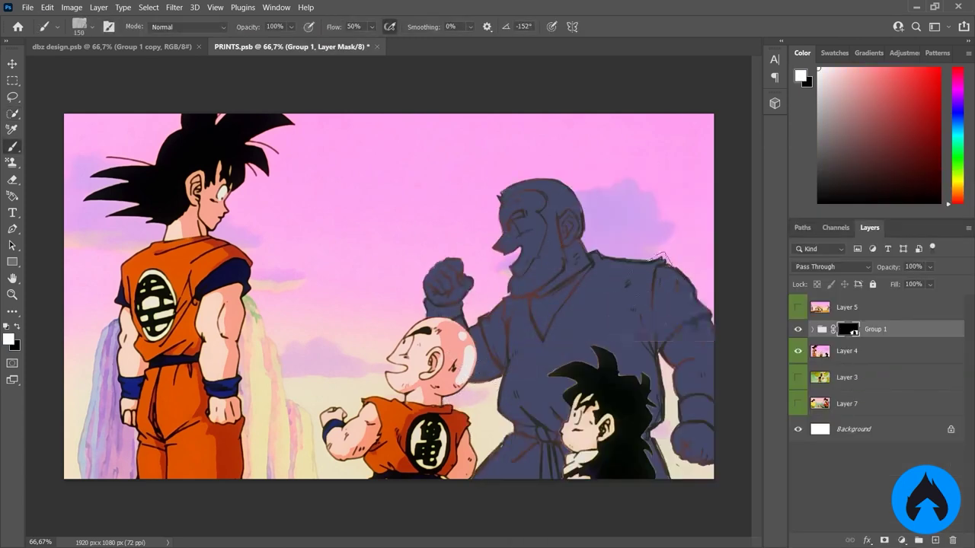
Refine Group 1's mask in Select and Mask with slight smoothing and Shift Edge at +71%
double_click(848, 329)
click(524, 182)
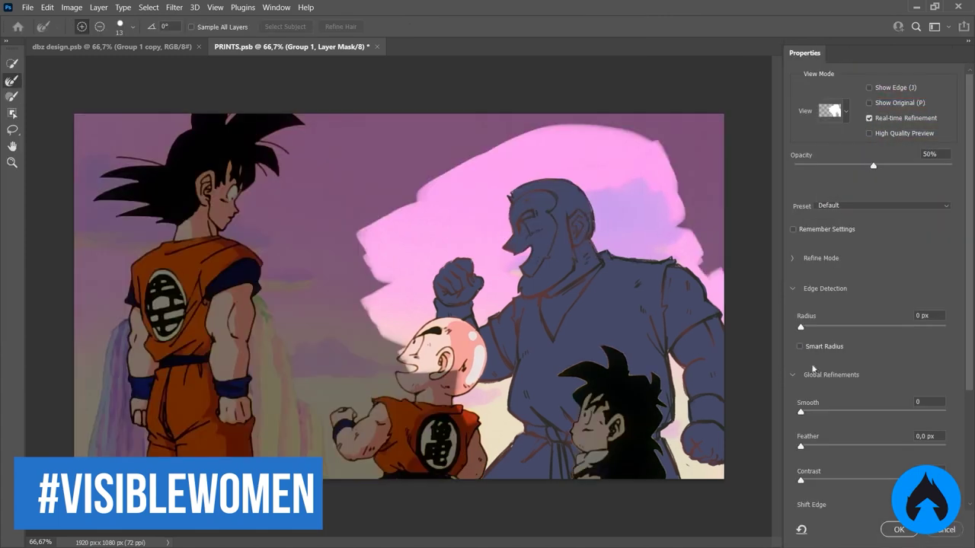
scroll(972, 392, down, 2)
drag(873, 427, 925, 427)
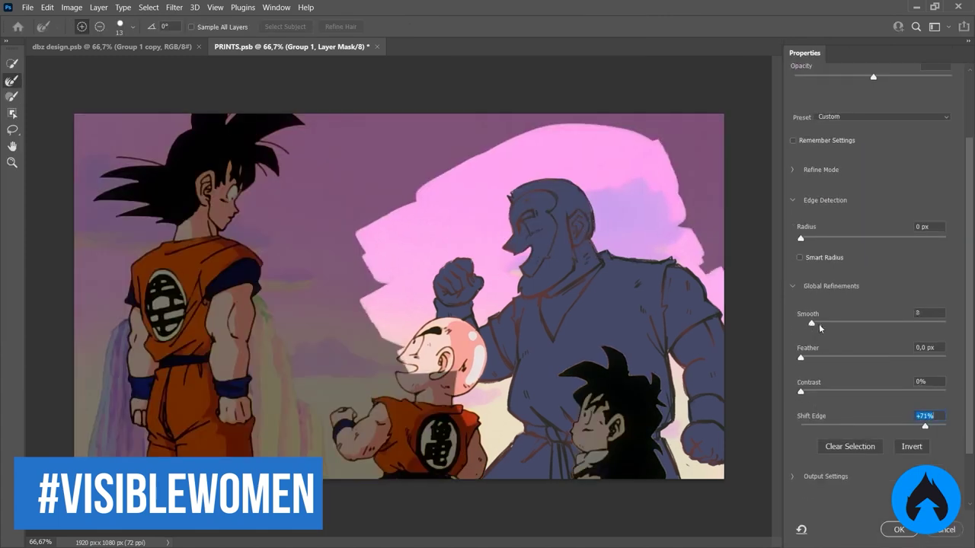
key(Return)
Sample the orange of the bald fighter's outfit and add a new layer clipped to Layer 9
click(638, 20)
click(856, 377)
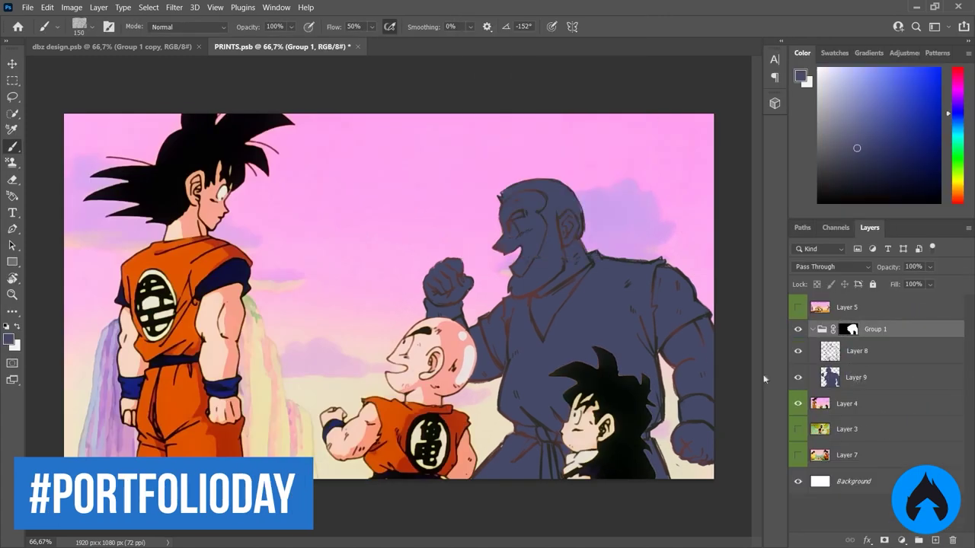
alt+click(462, 415)
click(935, 538)
right_click(859, 377)
click(881, 244)
Paint the man's sleeveless gi and trousers orange with a 53 px brush and shade the shoulder edge darker red-orange
right_click(511, 170)
key(Return)
mouse_move(509, 303)
mouse_down()
mouse_move(517, 355)
mouse_move(554, 413)
mouse_move(531, 352)
mouse_move(548, 363)
mouse_move(617, 244)
mouse_move(604, 265)
mouse_move(639, 273)
mouse_move(636, 360)
mouse_move(644, 314)
mouse_move(646, 415)
mouse_up()
alt+click(557, 283)
drag(642, 266, 659, 477)
alt+click(515, 395)
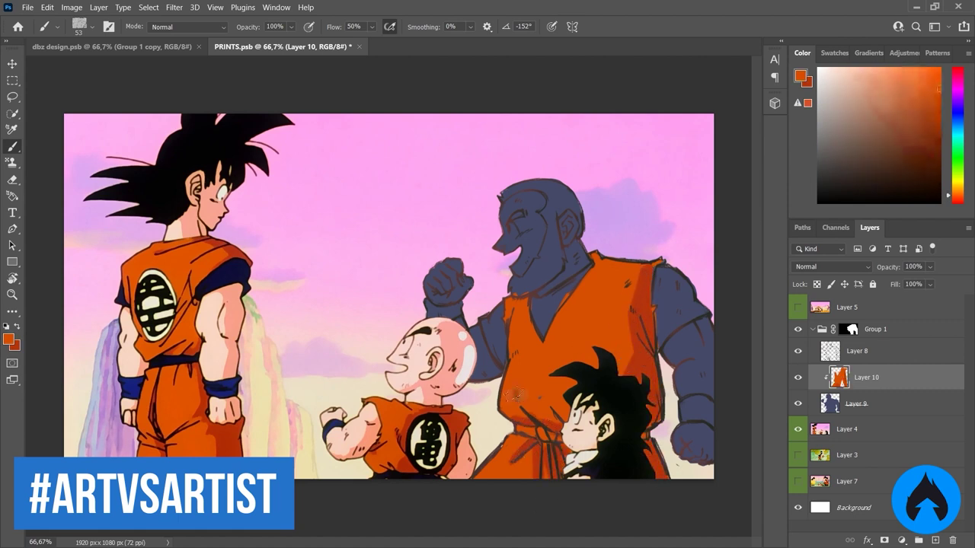
Add a clipped layer beneath Layer 10 and paint the man's fists, arms, face and ear in a pale skin tone
key(ctrl+shift+n)
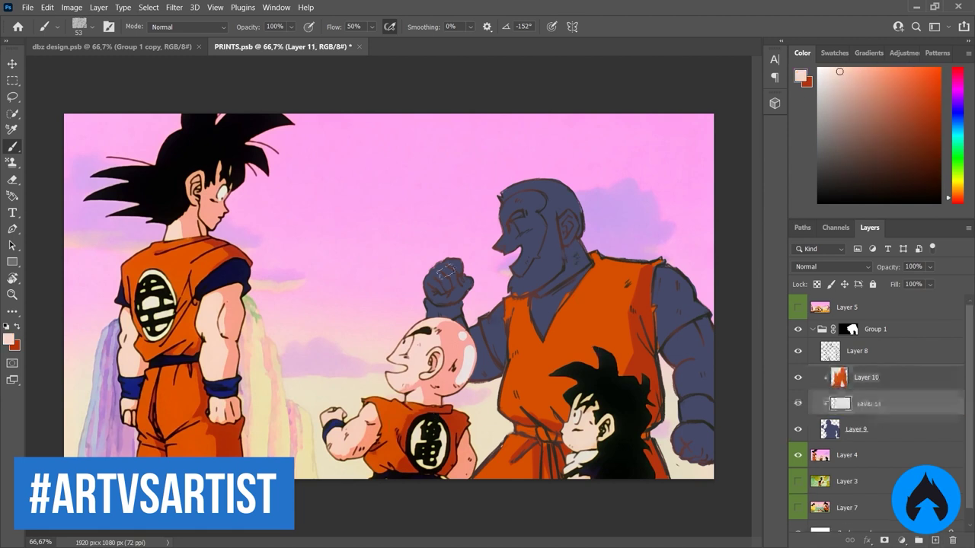
drag(434, 271, 461, 297)
drag(472, 339, 487, 377)
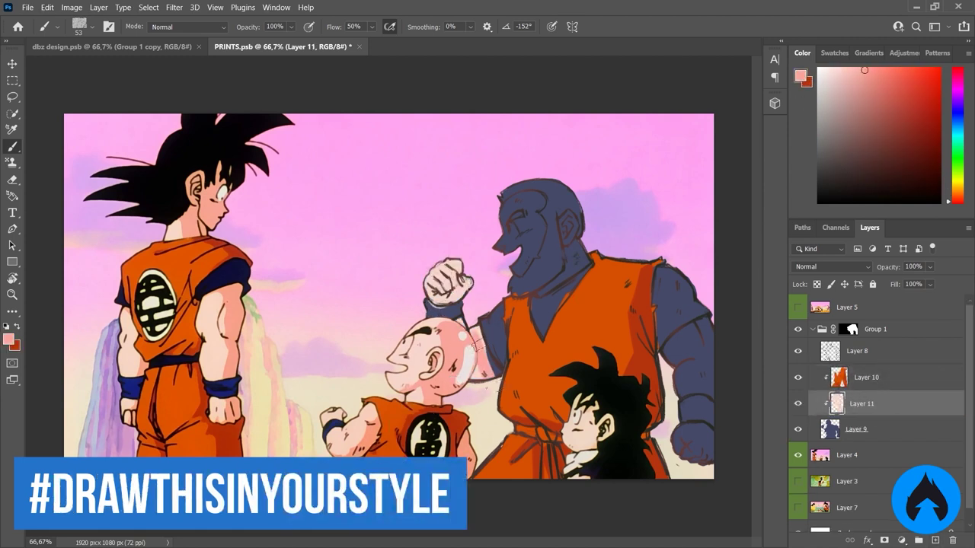
alt+click(466, 335)
drag(476, 331, 491, 397)
mouse_move(503, 221)
mouse_down()
mouse_move(537, 270)
mouse_move(526, 206)
mouse_move(533, 196)
mouse_move(567, 221)
mouse_move(571, 263)
mouse_move(540, 297)
mouse_up()
mouse_move(686, 318)
mouse_down()
mouse_move(718, 337)
mouse_move(671, 352)
mouse_move(682, 447)
mouse_move(717, 450)
mouse_up()
Lock Layer 11's transparent pixels and shade the arms, fists, ear and neck with pink sampled from the scene
alt+click(717, 450)
key(/)
mouse_move(677, 301)
mouse_down()
mouse_move(705, 326)
mouse_move(701, 316)
mouse_move(667, 352)
mouse_up()
drag(693, 428, 707, 471)
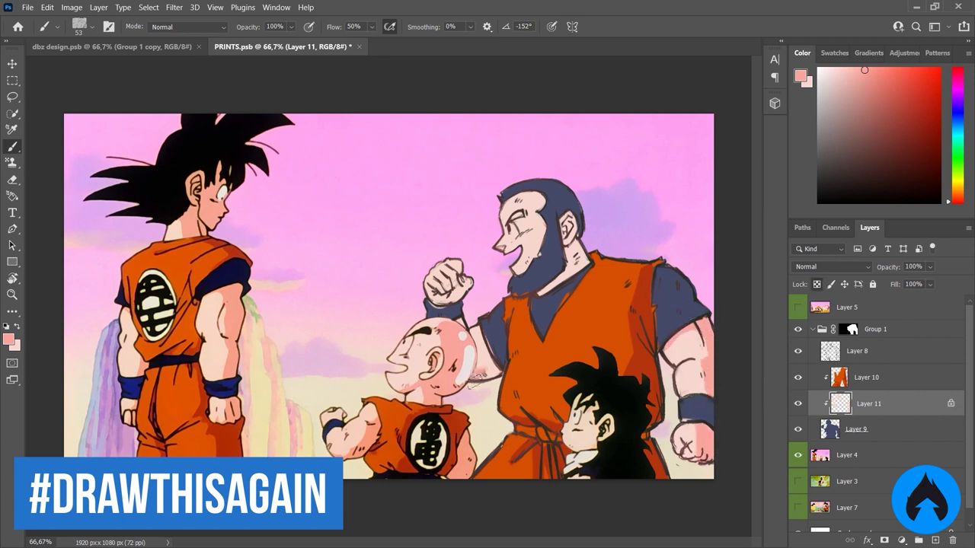
drag(474, 381, 492, 359)
drag(438, 293, 472, 280)
mouse_move(529, 239)
mouse_down()
mouse_move(560, 282)
mouse_move(568, 232)
mouse_up()
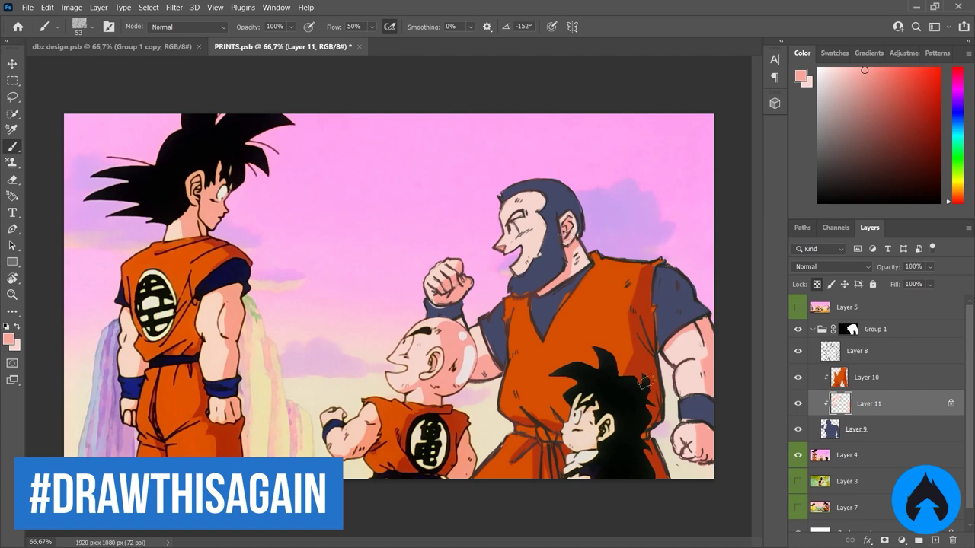
Sample the beard's brown from dbz design.psb and paint the man's hair with it on a new layer in PRINTS.psb
click(112, 47)
alt+click(316, 358)
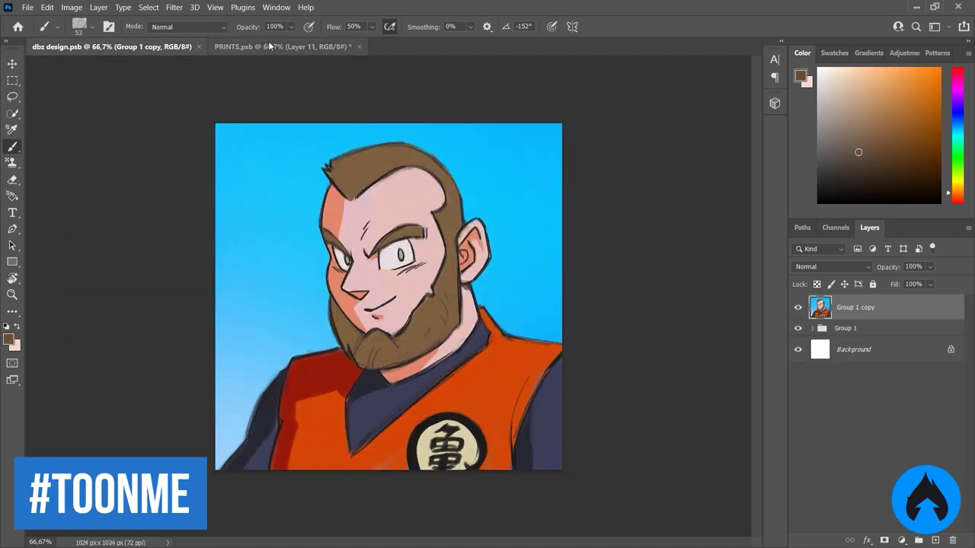
click(282, 47)
ctrl+click(935, 540)
drag(526, 181, 549, 205)
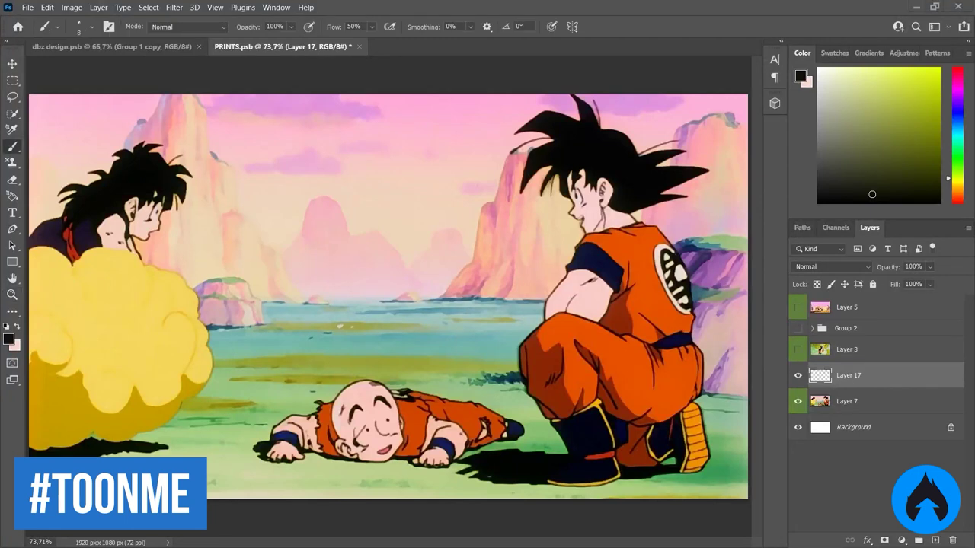
Sketch the man's head in black on Layer 17, outlining his skull, ear, jaw and hair above the lake
mouse_move(247, 269)
mouse_down()
mouse_move(274, 224)
mouse_move(301, 262)
mouse_move(242, 274)
mouse_move(245, 290)
mouse_move(276, 313)
mouse_move(314, 274)
mouse_up()
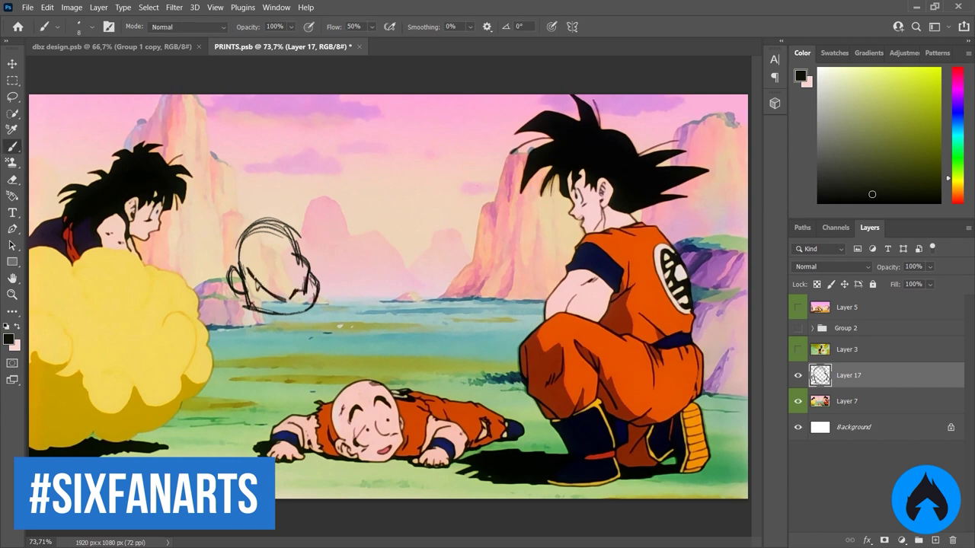
mouse_move(253, 268)
mouse_down()
mouse_move(233, 229)
mouse_move(291, 216)
mouse_move(312, 303)
mouse_up()
key(e)
key(b)
drag(318, 259, 315, 229)
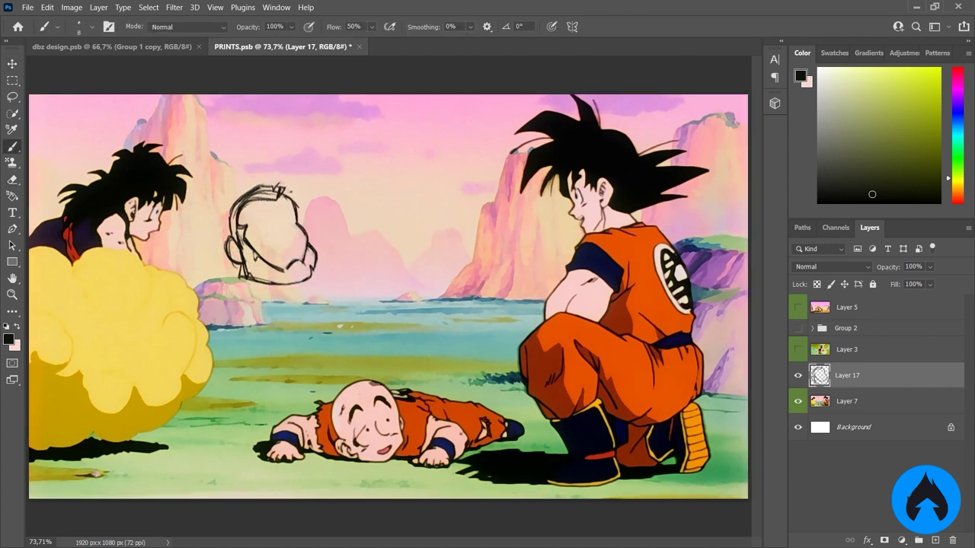
Sketch the man's neckline and shoulders, his supporting arm with wristband and hand on the grass, and the first thigh line
mouse_move(263, 271)
mouse_down()
mouse_move(192, 288)
mouse_move(243, 320)
mouse_up()
drag(313, 144, 309, 153)
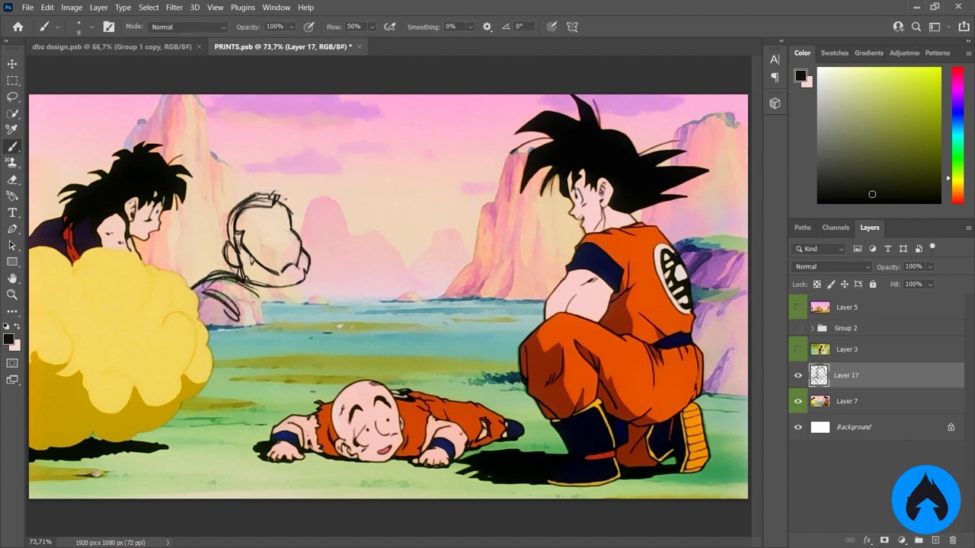
mouse_move(200, 291)
mouse_down()
mouse_move(224, 358)
mouse_move(219, 420)
mouse_up()
mouse_move(217, 401)
mouse_down()
mouse_move(183, 420)
mouse_move(217, 428)
mouse_move(181, 424)
mouse_move(218, 431)
mouse_up()
key(b)
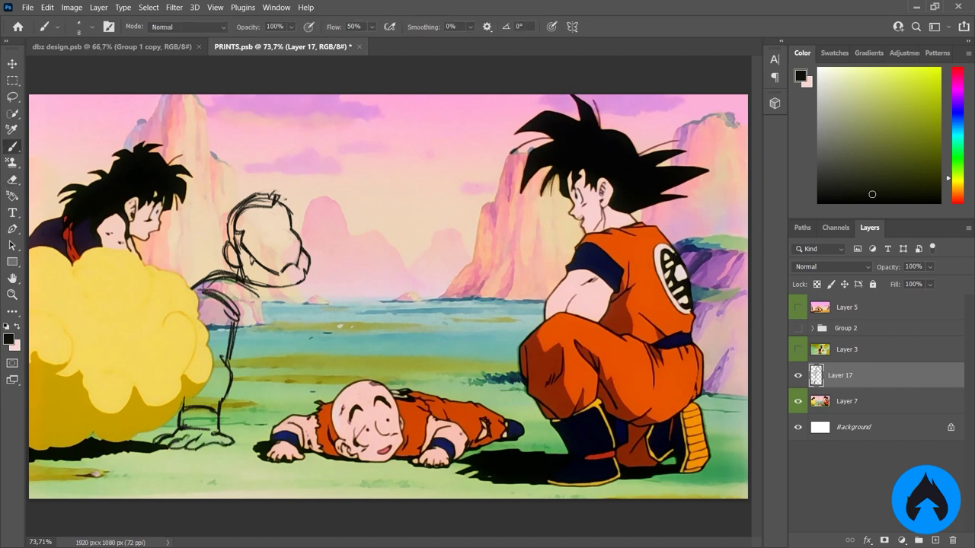
mouse_move(229, 411)
mouse_down()
mouse_move(270, 376)
mouse_move(361, 340)
mouse_up()
drag(267, 301, 306, 286)
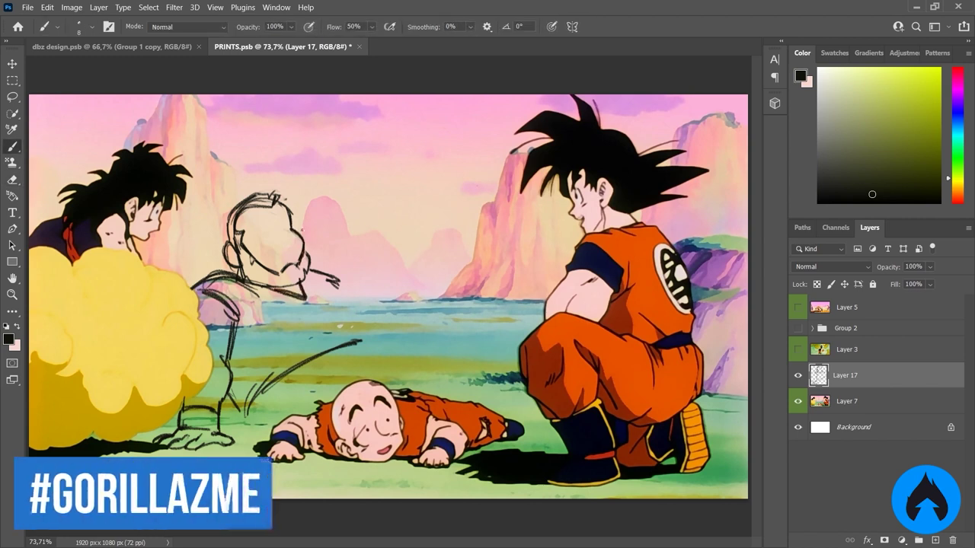
Draw the man's eyebrows, eyes, nose and open mouth, erasing and redrawing the facial lines to refine his expression
drag(252, 236, 266, 234)
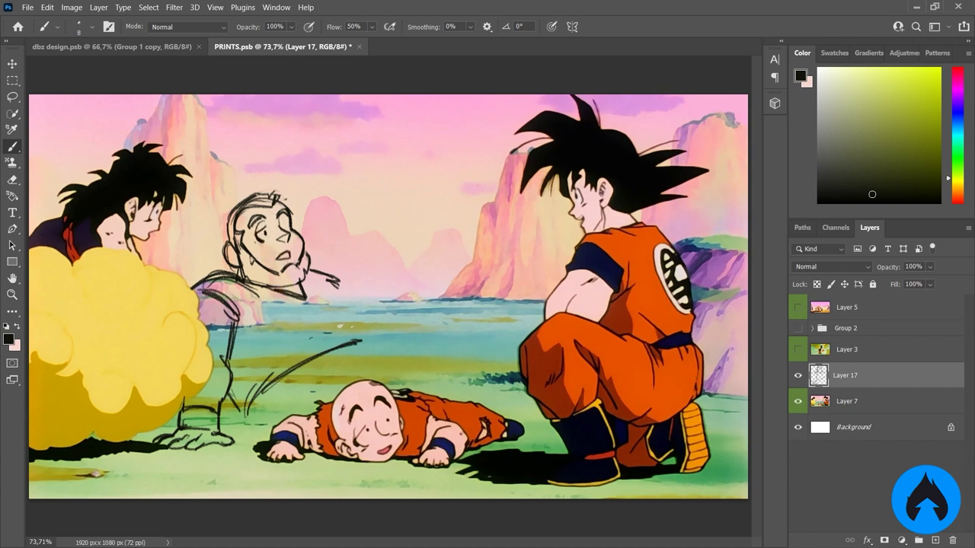
key(e)
key(b)
key(e)
drag(257, 238, 290, 253)
key(b)
key(e)
key(b)
key(e)
key(b)
key(e)
key(b)
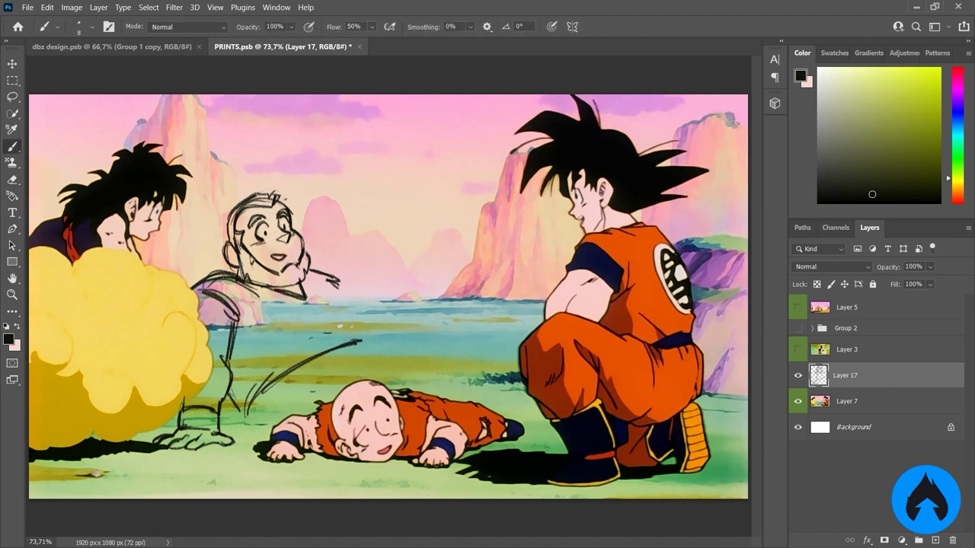
Sketch the man's raised knee, torso sides and trouser folds so that he sits behind the bald character lying on the grass
mouse_move(358, 343)
mouse_down()
mouse_move(415, 312)
mouse_move(438, 343)
mouse_move(427, 309)
mouse_up()
key(e)
key(b)
drag(391, 352, 401, 384)
drag(438, 337, 451, 390)
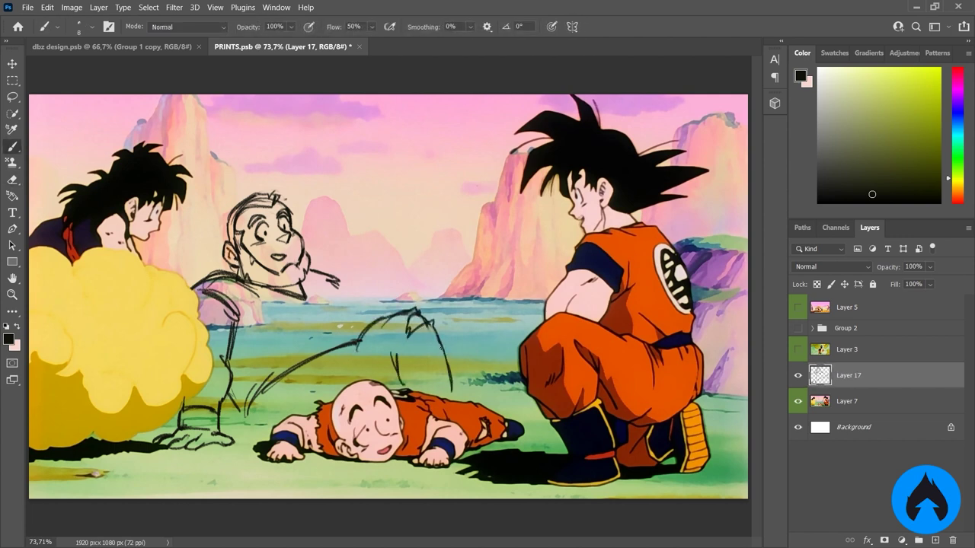
drag(270, 394, 352, 352)
drag(233, 422, 354, 286)
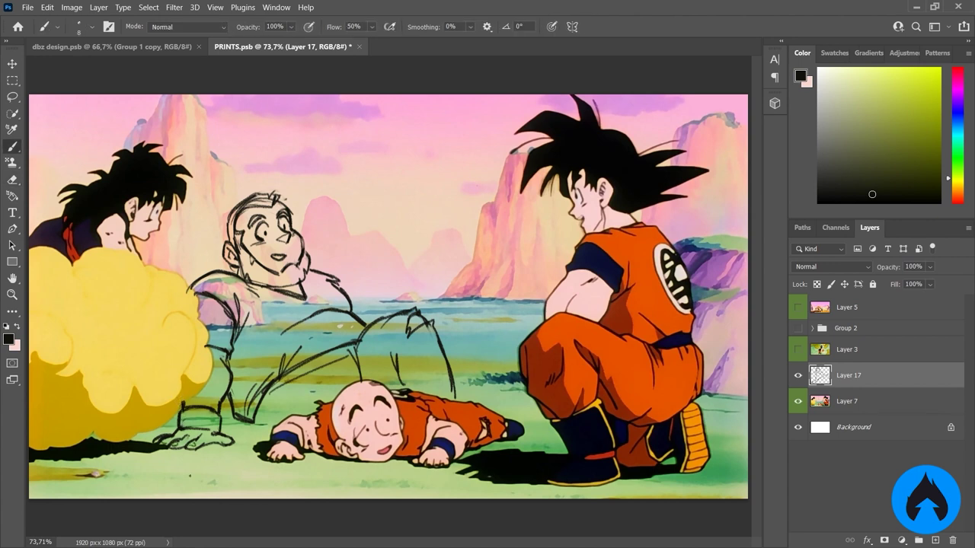
drag(256, 431, 299, 383)
drag(269, 411, 335, 380)
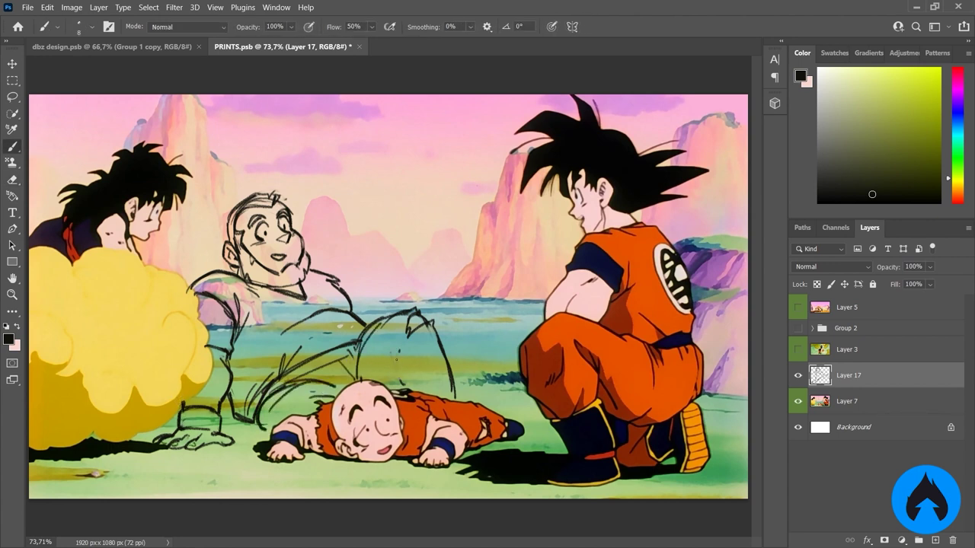
Scale the Layer 17 sketch down slightly and add strokes on the ground behind the supporting hand and at the raised leg's foot
key(ctrl+t)
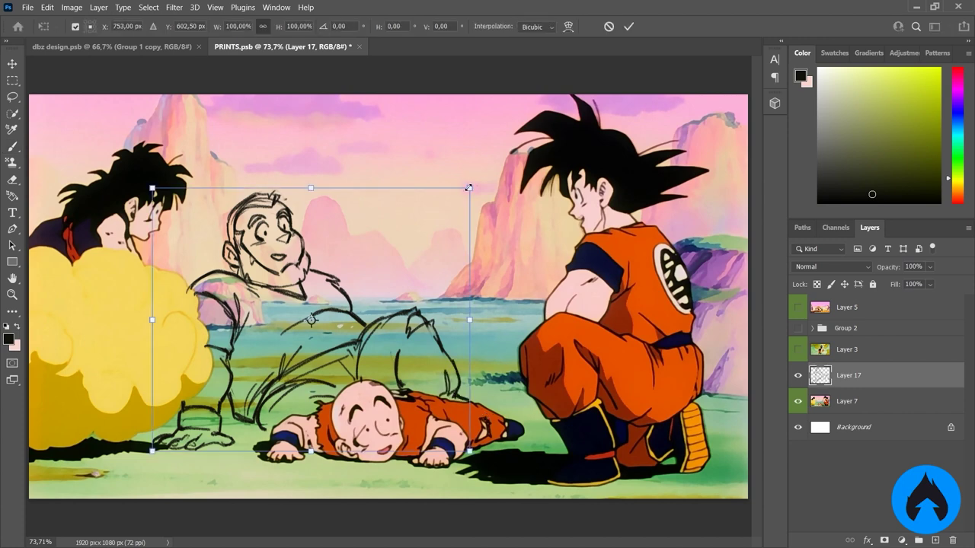
drag(474, 186, 455, 199)
click(628, 27)
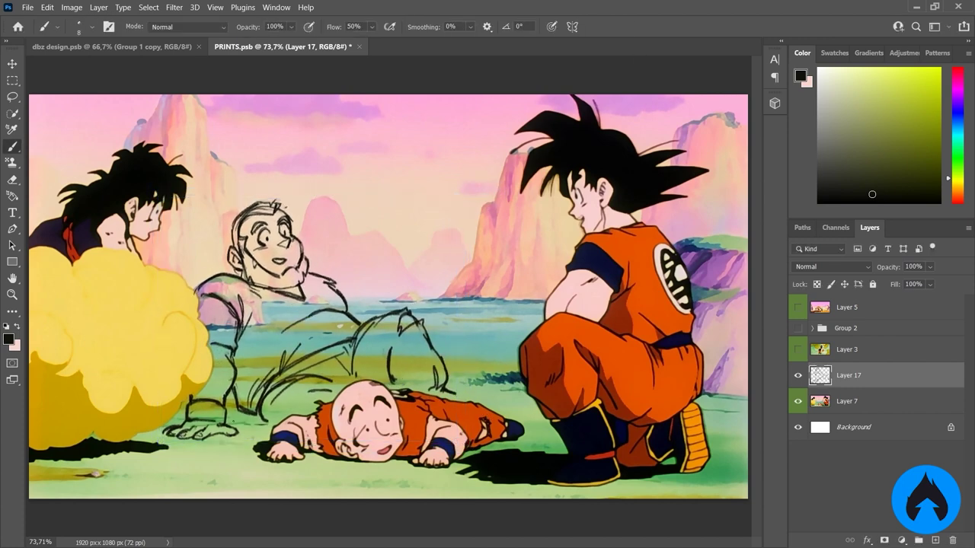
drag(199, 441, 169, 433)
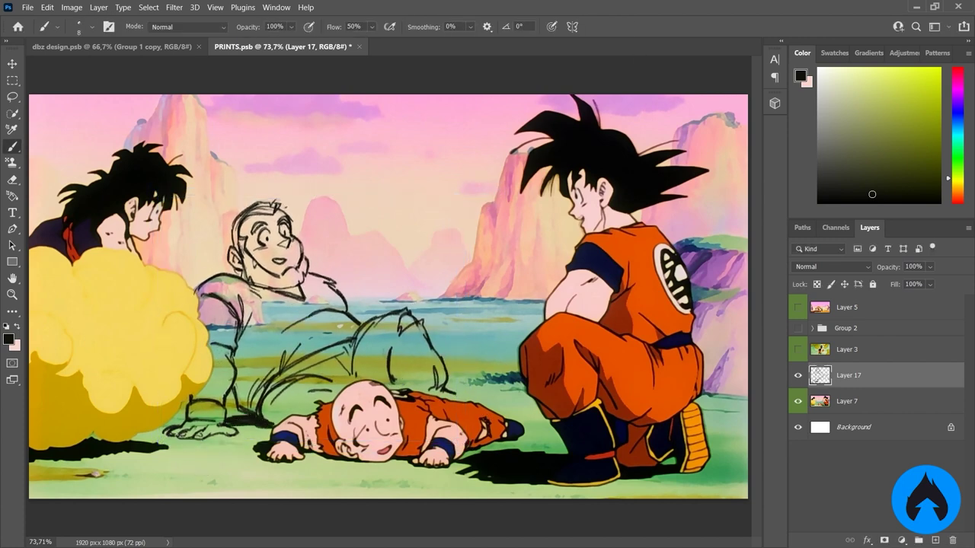
drag(452, 394, 443, 401)
Clean up the man's head and shoulder lines and draw his far arm reaching down behind the raised knee
key(e)
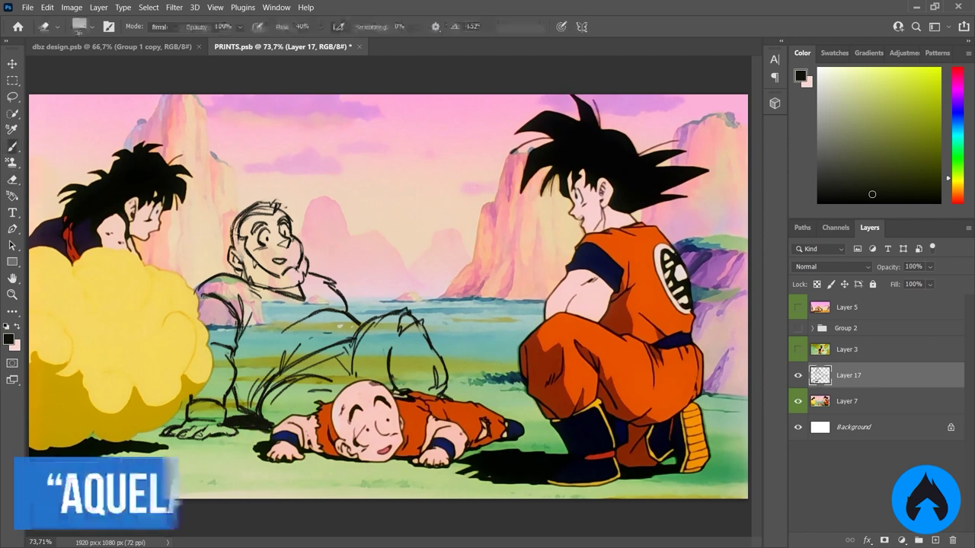
key(b)
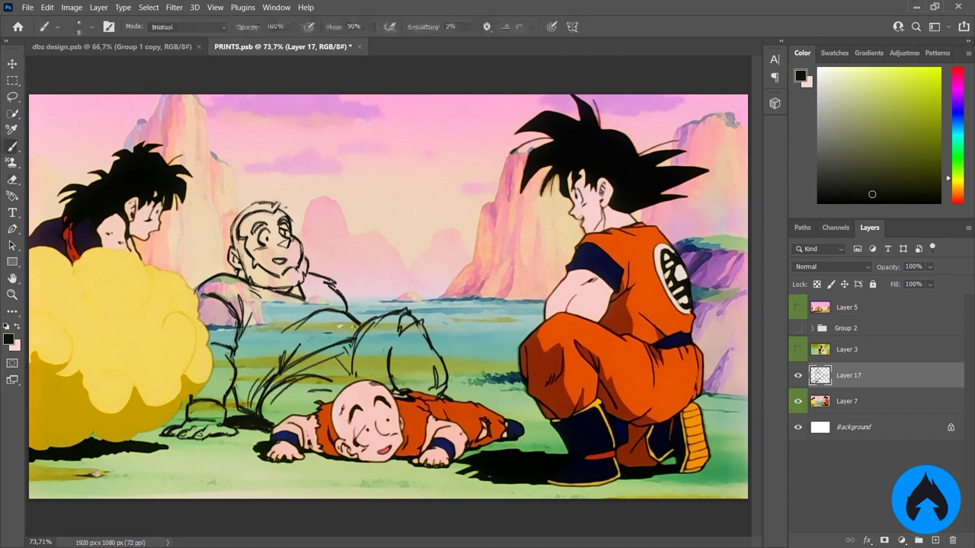
key(e)
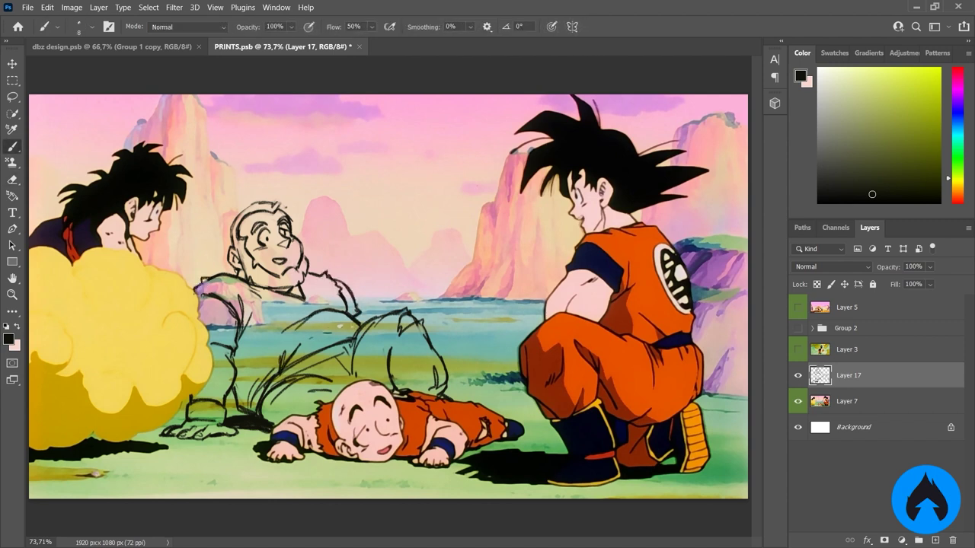
key(b)
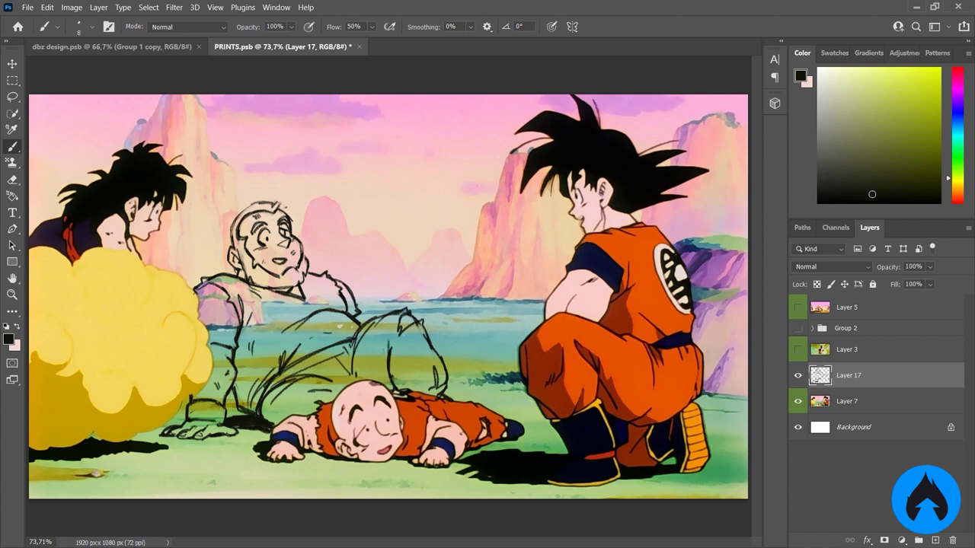
Draw the knotted belt at the man's waist and erase the overlapping construction lines around it
drag(320, 356, 332, 348)
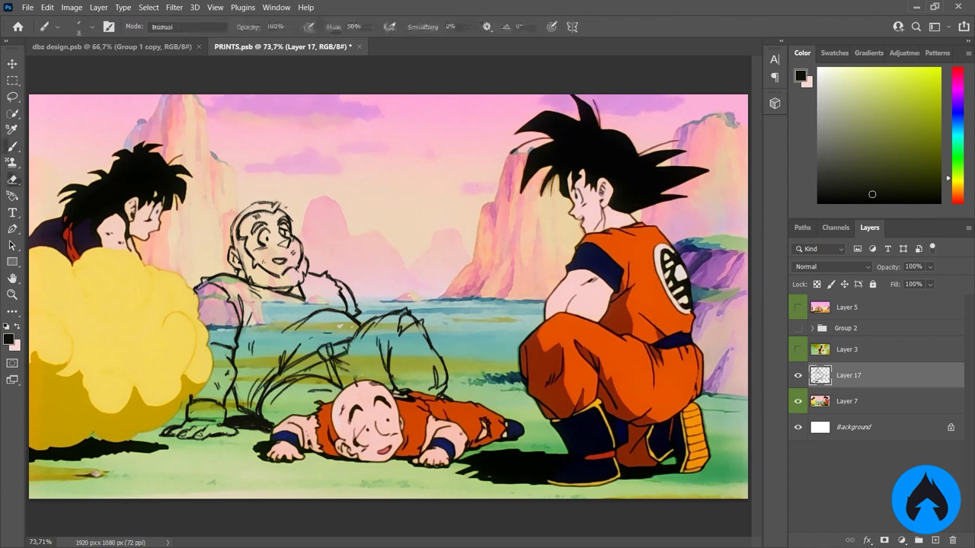
key(e)
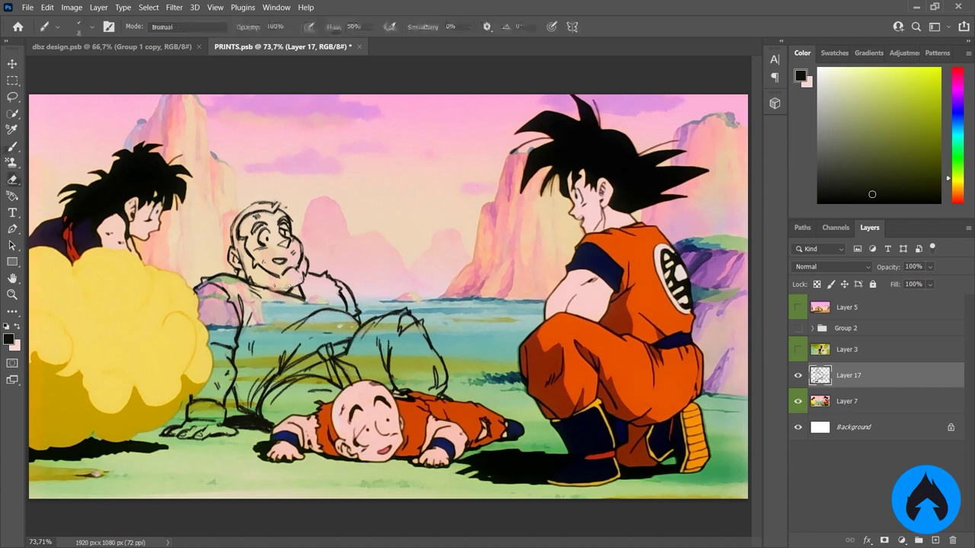
key(b)
key(e)
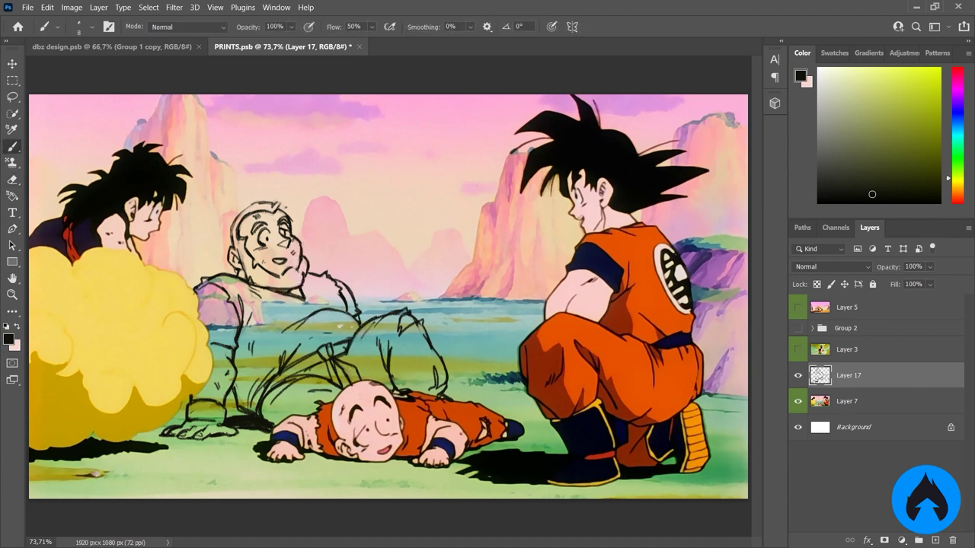
key(b)
key(e)
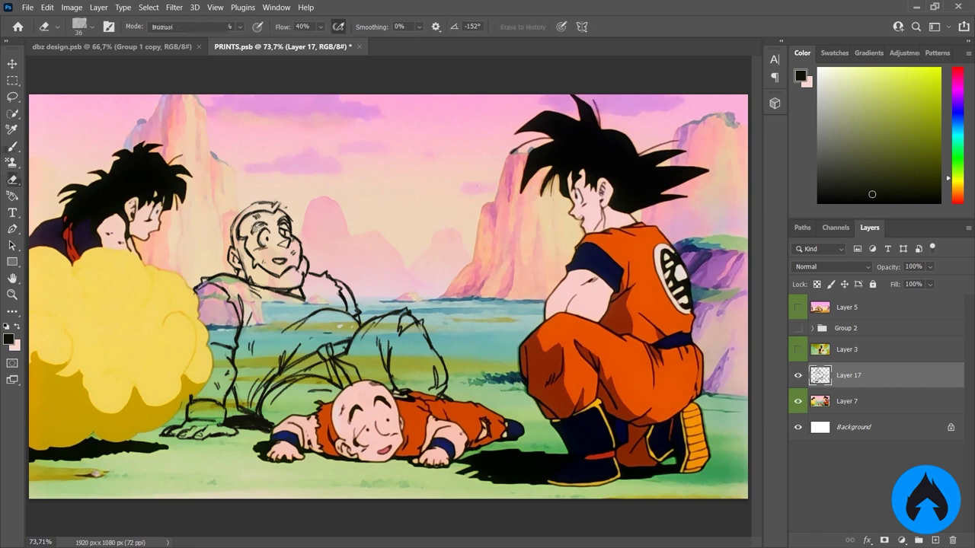
key(b)
key(e)
key(b)
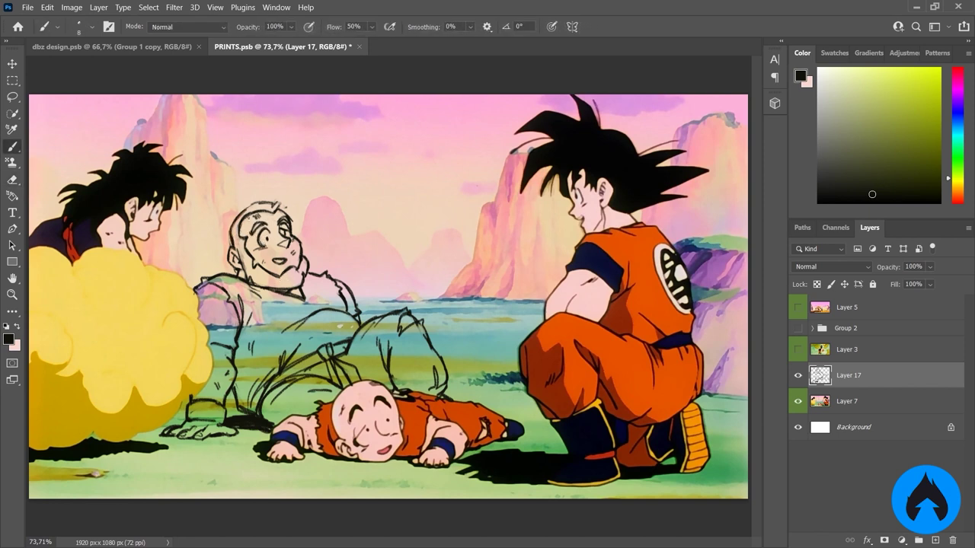
Refine the outlines of the hair, supporting hand, trouser folds and raised knee with alternating erasing and heavier black strokes
key(e)
key(b)
key(e)
key(r)
drag(357, 382, 427, 380)
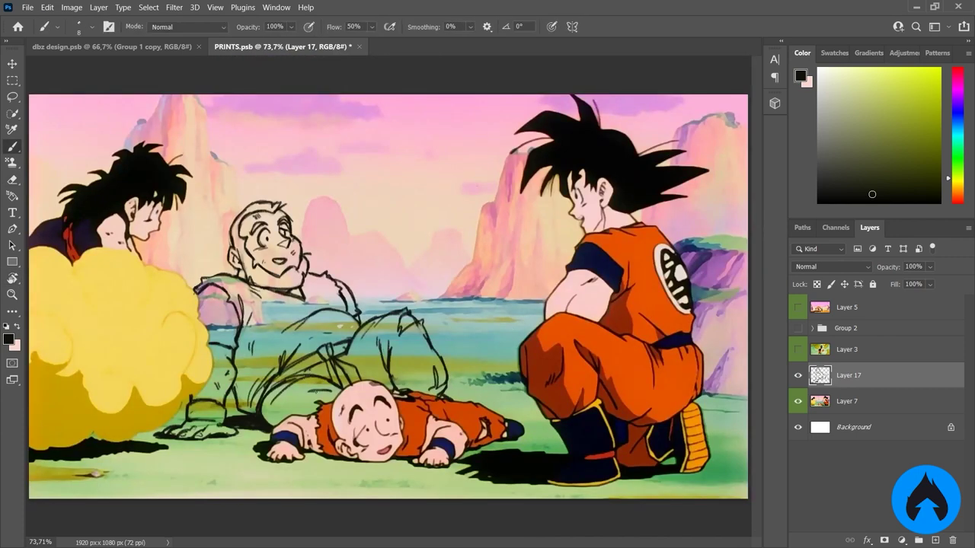
key(b)
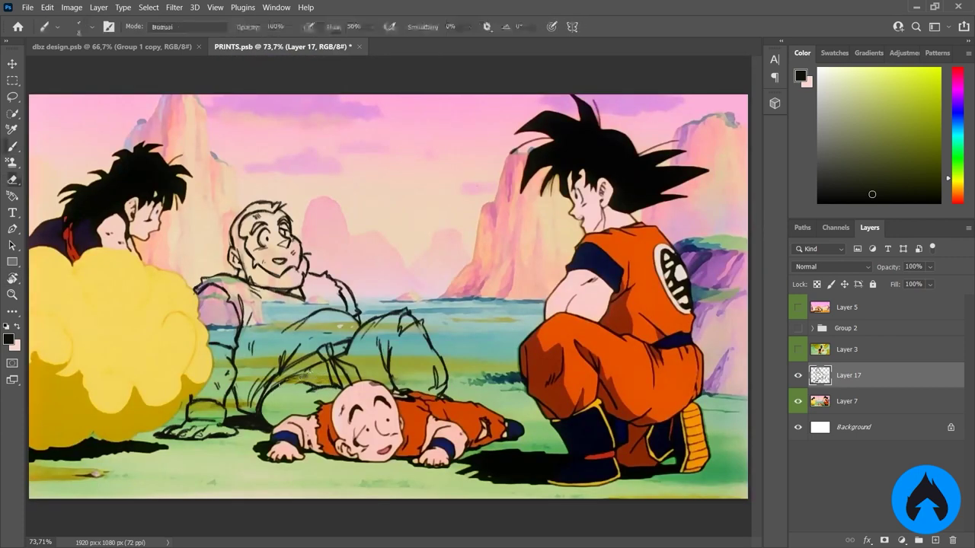
drag(430, 367, 448, 393)
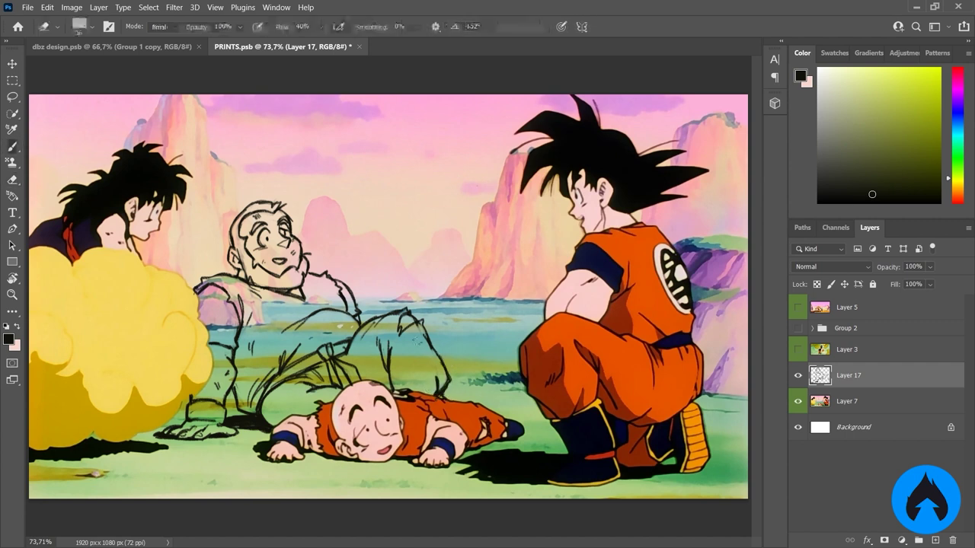
key(v)
key(e)
key(b)
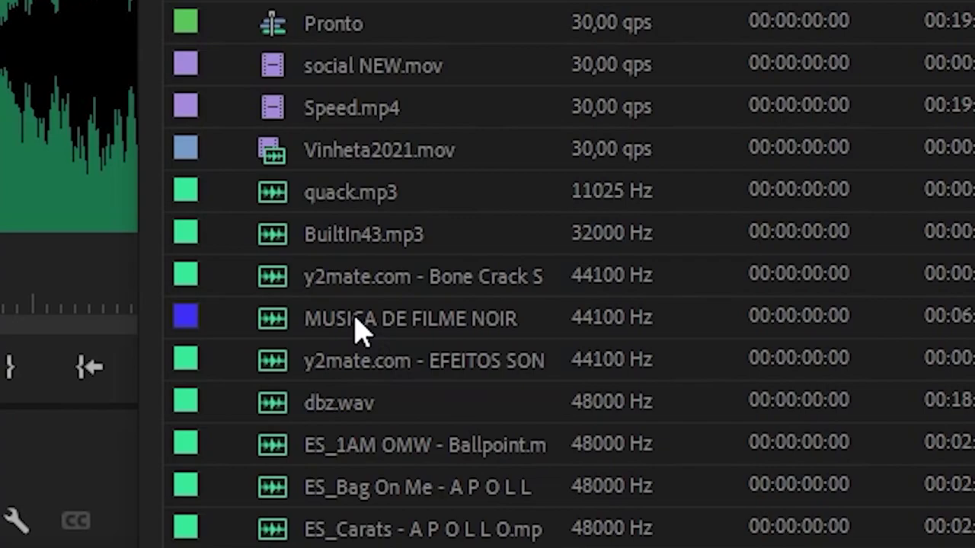
drag(355, 327, 397, 335)
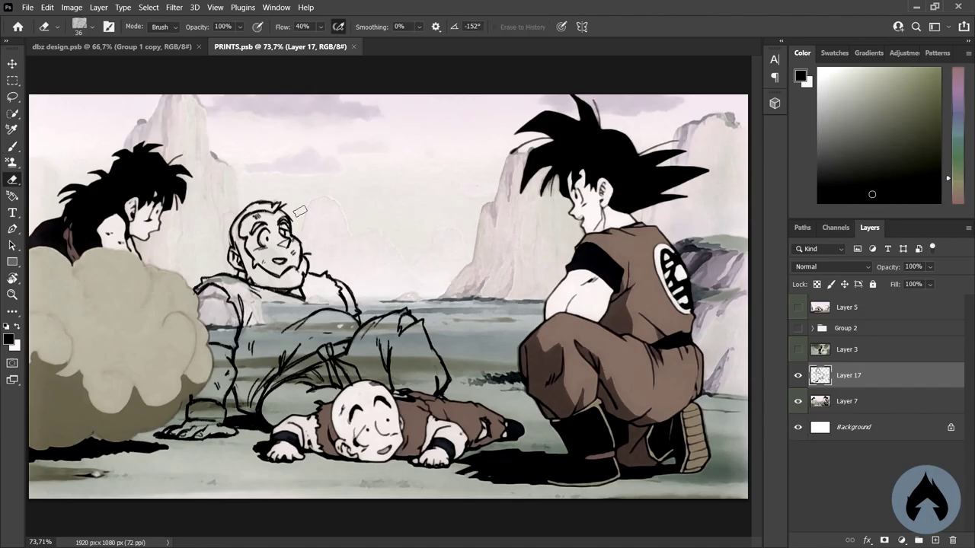
key(b)
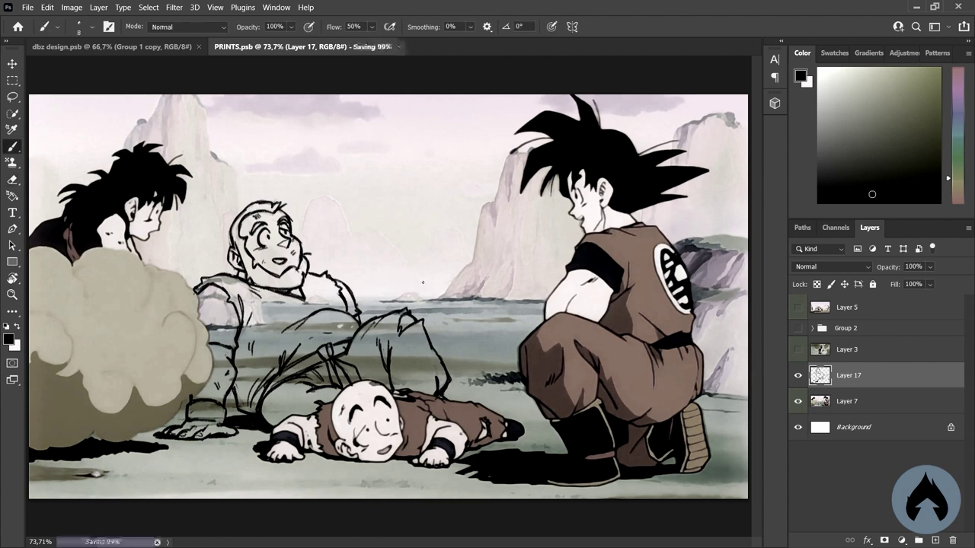
key(ctrl+0)
key(ctrl+t)
key(Return)
key(e)
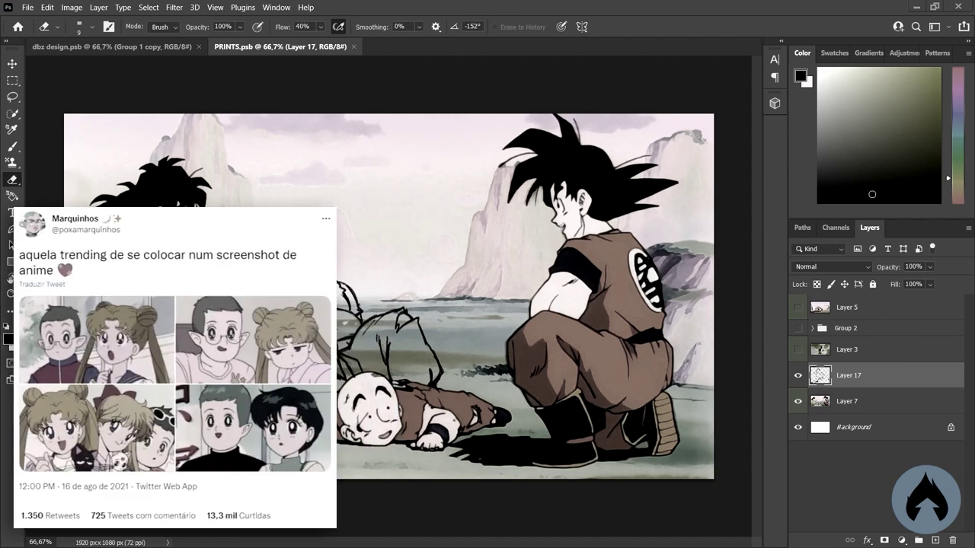
Add a layer beneath the Layer 17 sketch and paint the supporting forearm and hand pale with a 45 px Quadrado v2 brush
ctrl+click(936, 540)
key(b)
key(x)
right_click(448, 169)
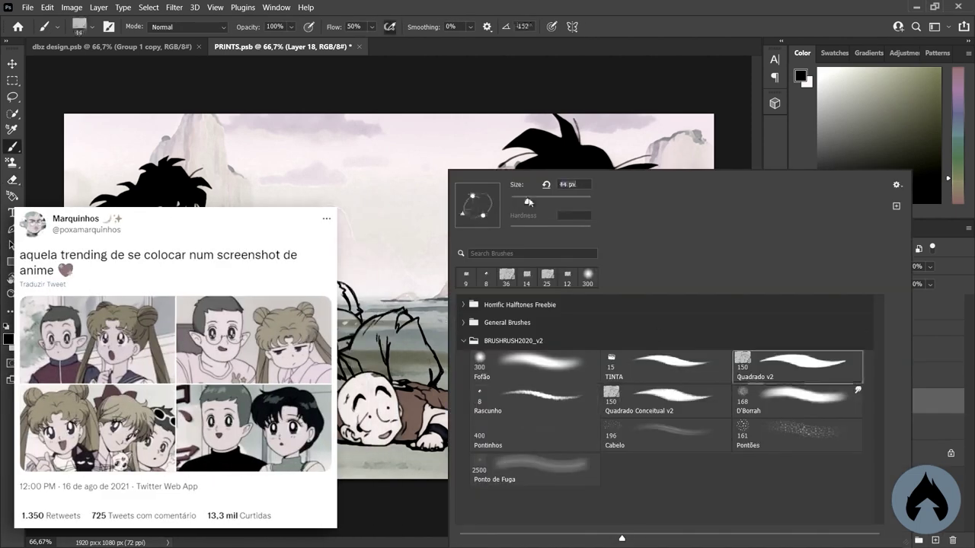
key(Escape)
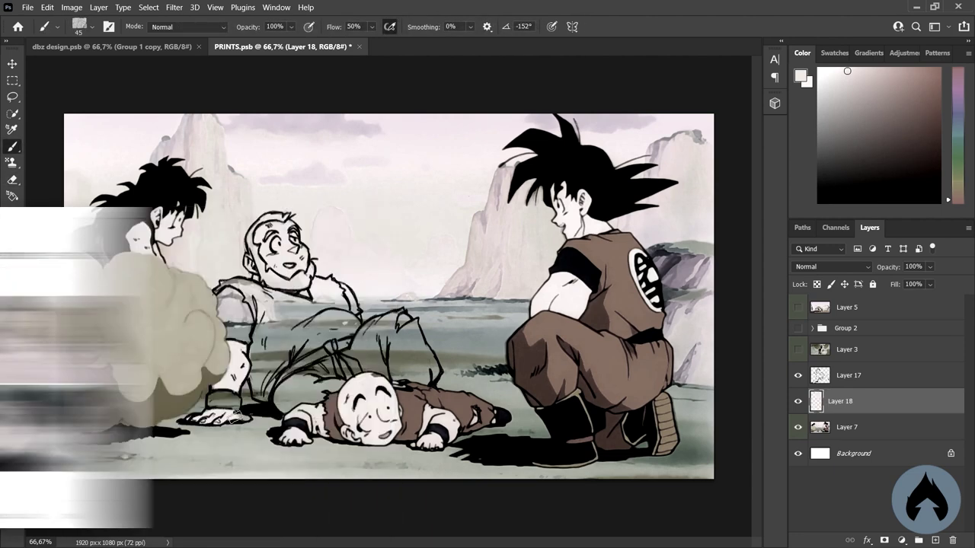
Add a layer beneath Layer 18 and paint the man's sleeveless gi top and trousers with brown sampled from the scene
alt+click(358, 316)
key(ctrl+shift+alt+n)
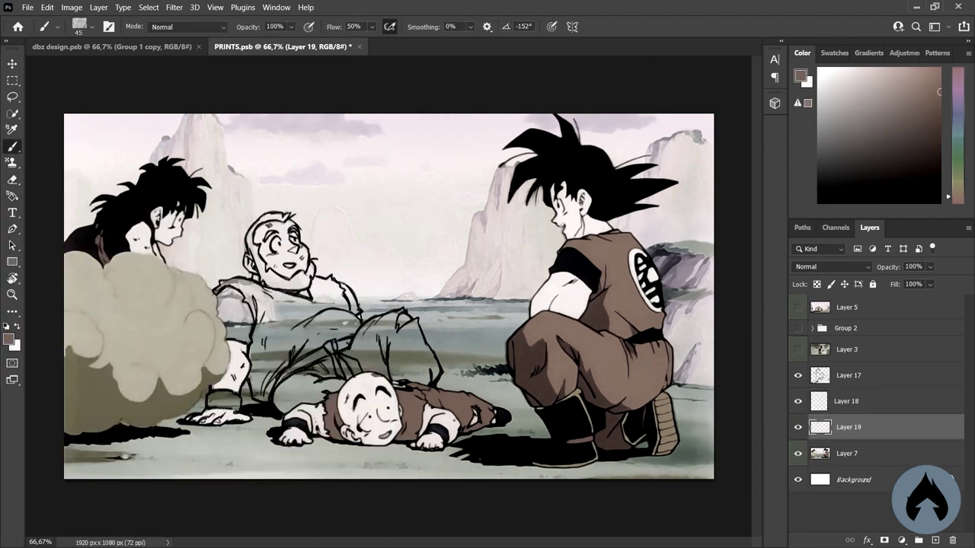
mouse_move(213, 283)
mouse_down()
mouse_move(248, 287)
mouse_move(257, 385)
mouse_move(290, 322)
mouse_move(300, 355)
mouse_move(351, 332)
mouse_move(251, 289)
mouse_move(296, 315)
mouse_move(318, 292)
mouse_move(346, 296)
mouse_up()
key(e)
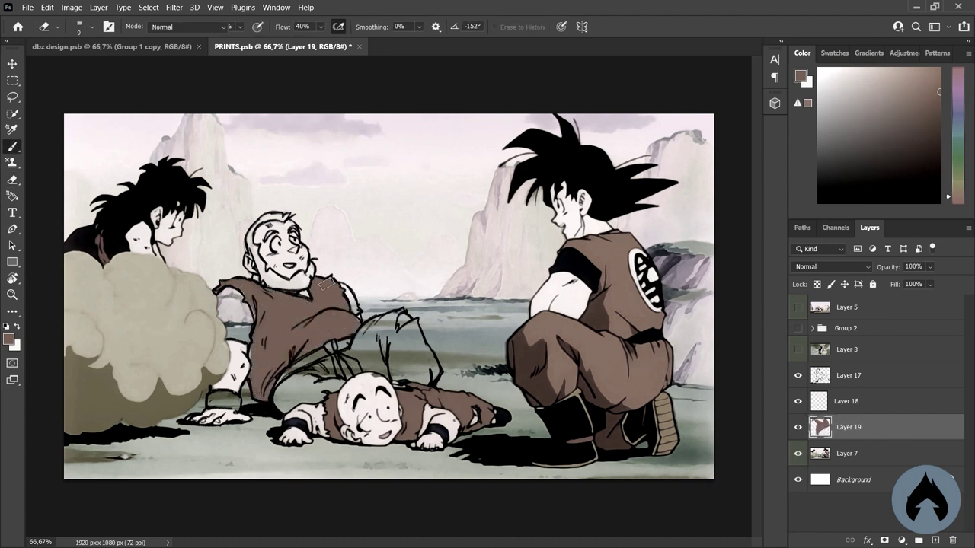
key(b)
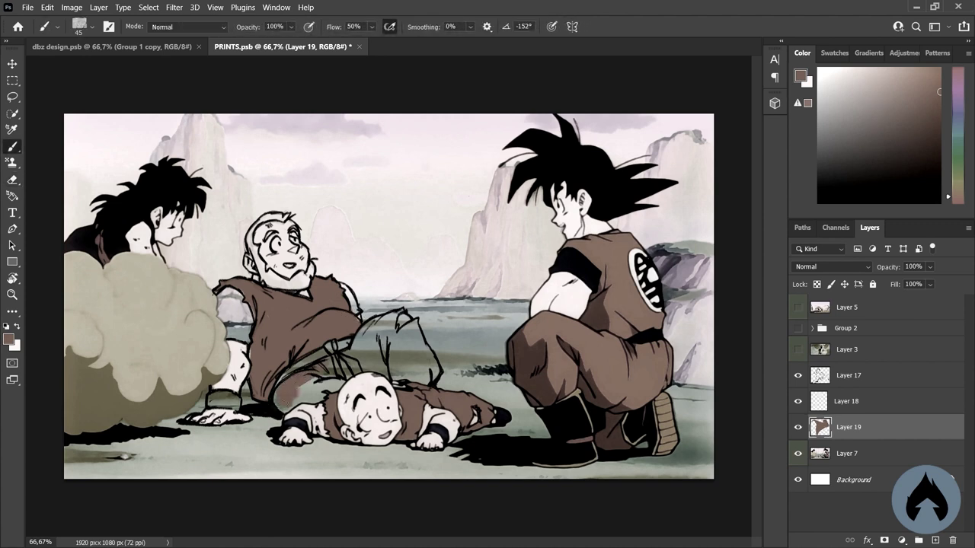
drag(288, 403, 336, 385)
mouse_move(356, 345)
mouse_down()
mouse_move(385, 324)
mouse_move(415, 373)
mouse_move(423, 351)
mouse_move(405, 330)
mouse_up()
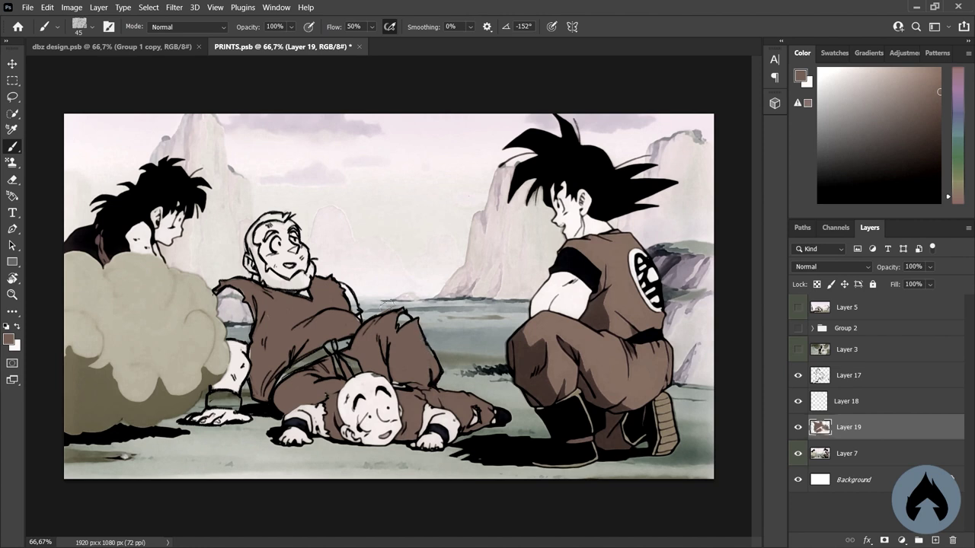
Add a layer above Layer 7 and paint the man's undershirt sleeves dark blue-grey
key(e)
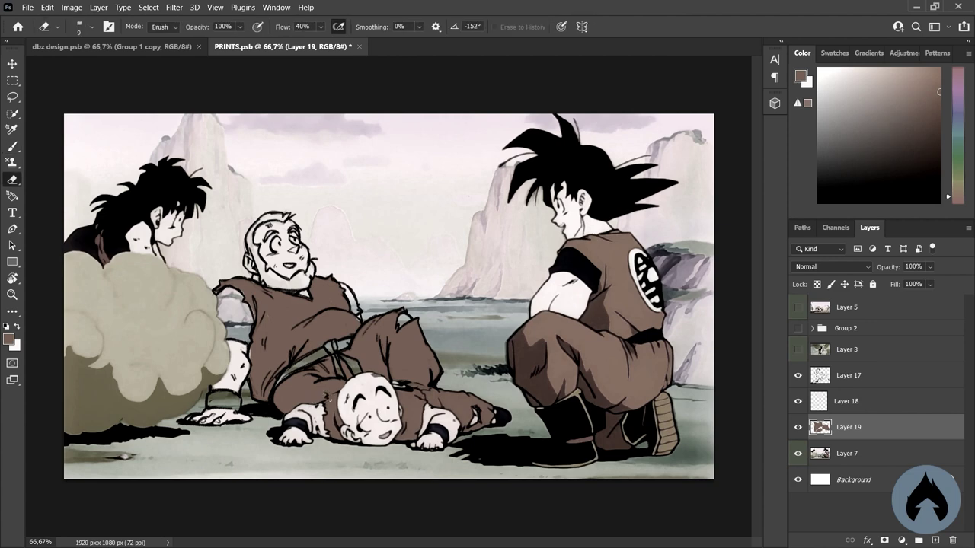
key(b)
alt+click(295, 422)
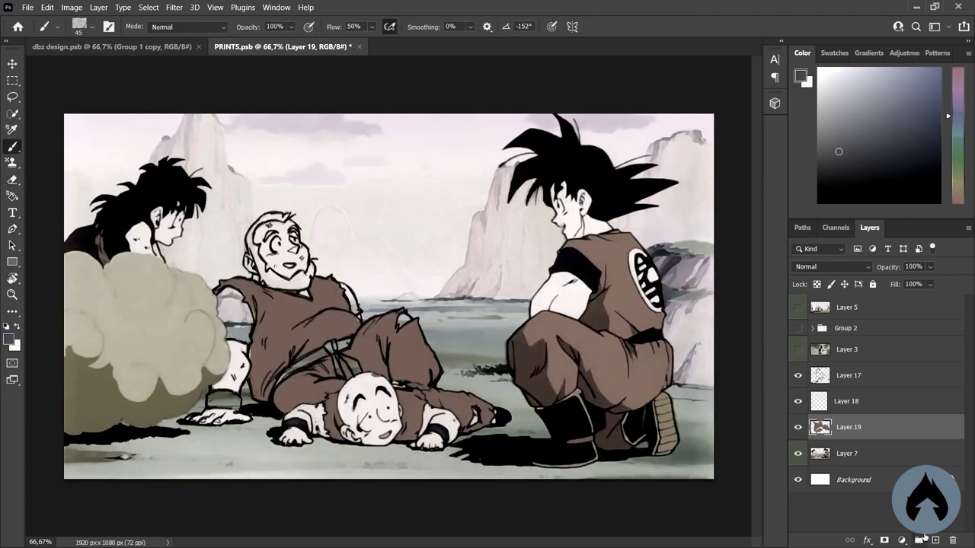
click(844, 454)
key(ctrl+shift+alt+n)
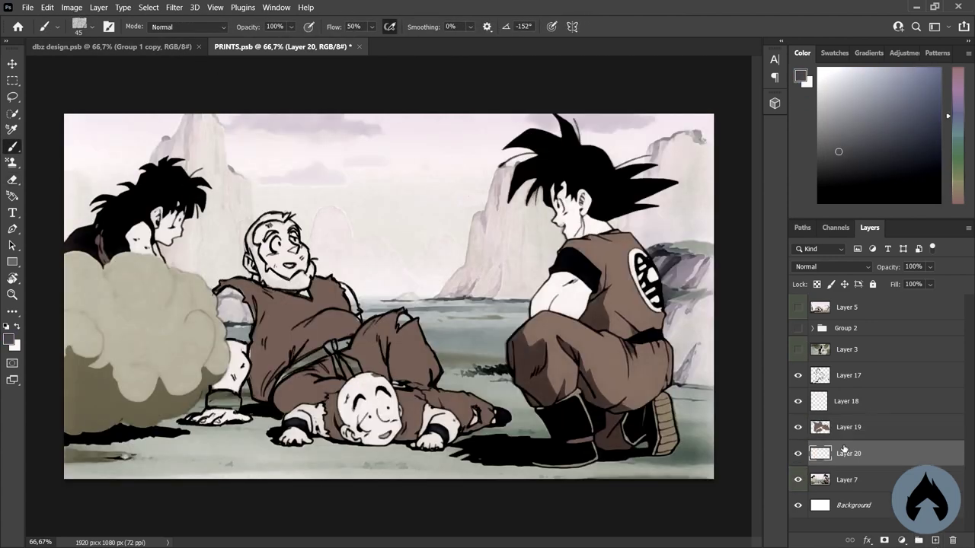
drag(218, 292, 247, 335)
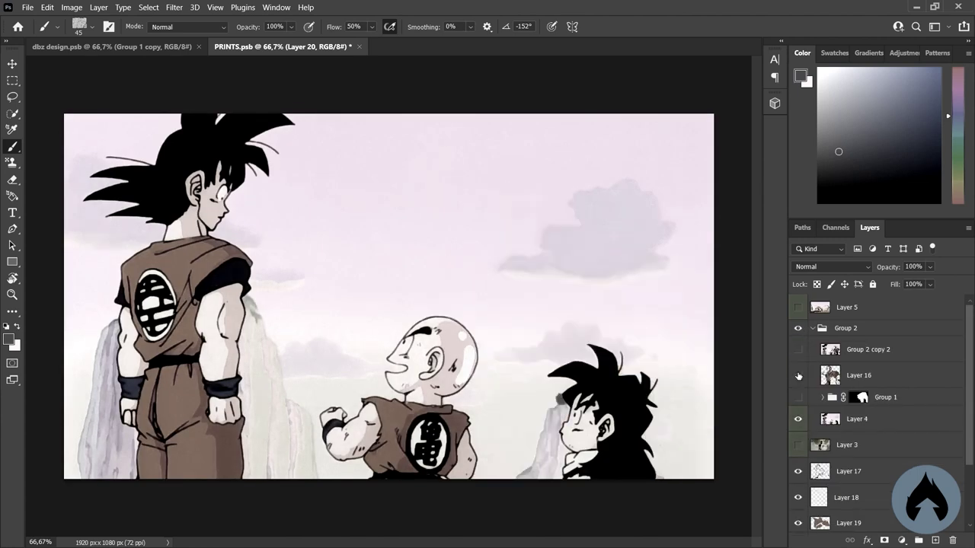
alt+click(699, 379)
drag(243, 316, 238, 337)
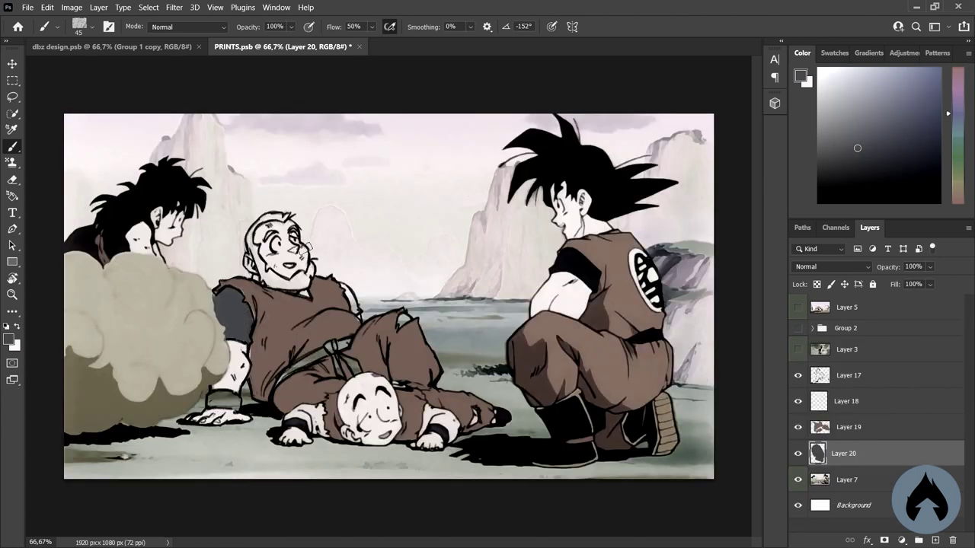
Fill the man's knotted belt with the same dark blue-grey, clean up the paint edges, and save the document
key(e)
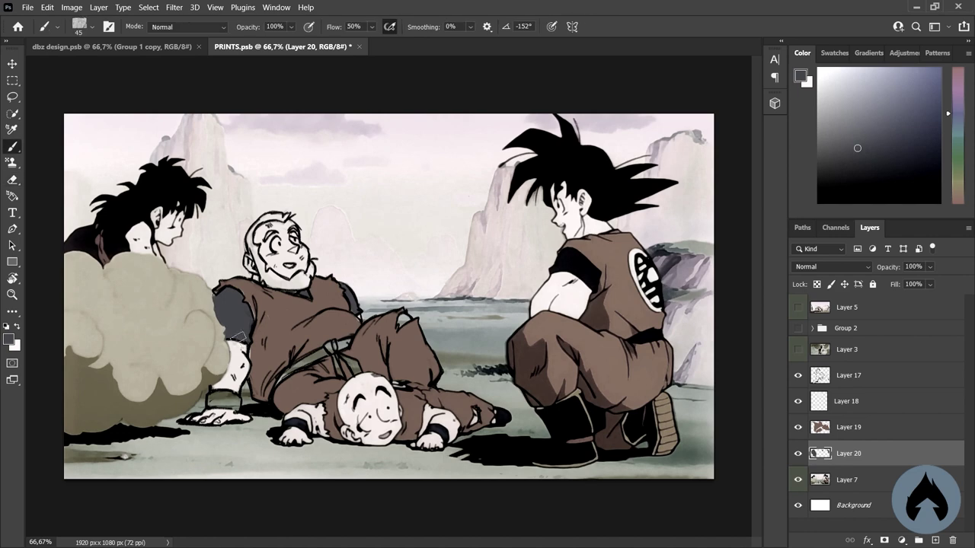
right_click(238, 339)
key(Escape)
key(b)
ctrl+click(349, 384)
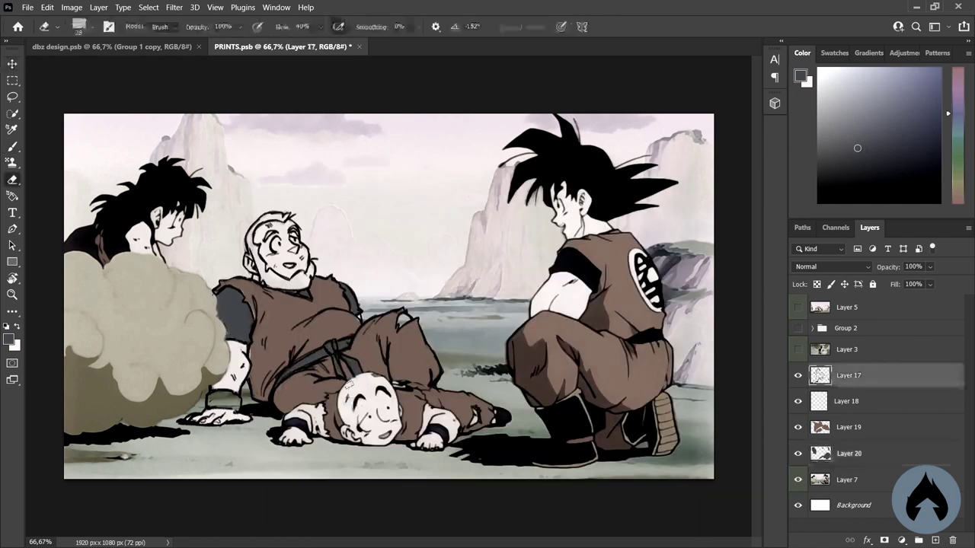
ctrl+click(351, 362)
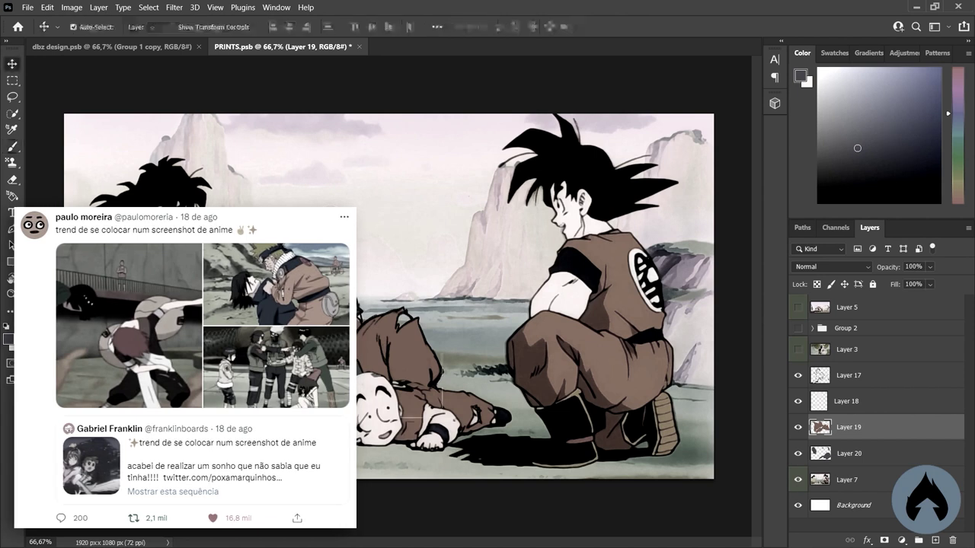
ctrl+click(362, 358)
key(e)
key(ctrl+s)
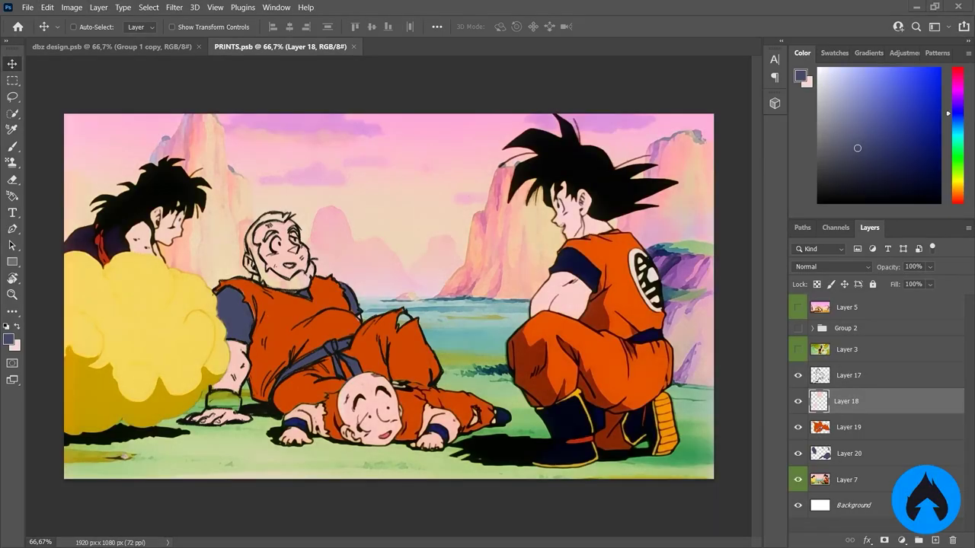
Correct the man's eyes on Layer 17 by adjusting the sketch, erasing the old lines and redrawing the pupils in black
key(l)
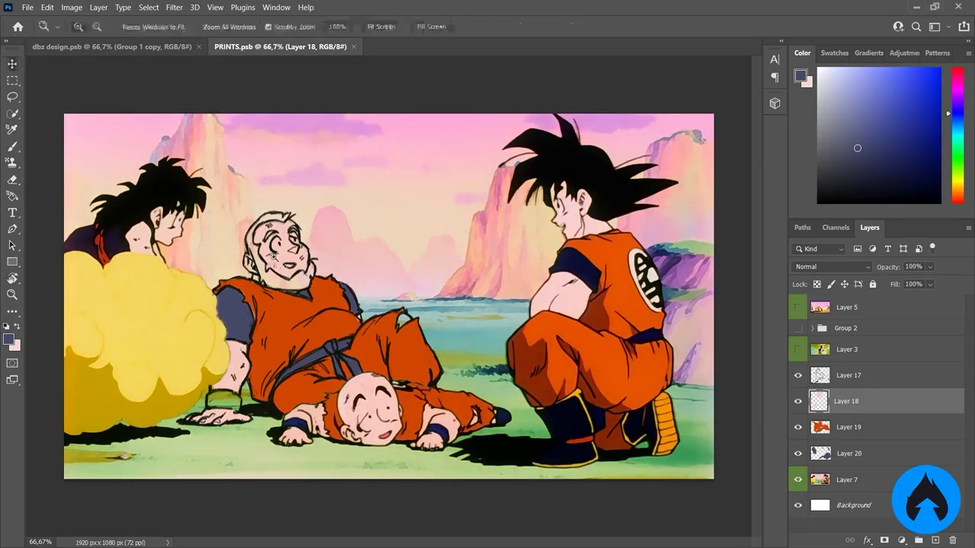
scroll(295, 250, up, 1)
ctrl+click(289, 245)
drag(289, 244, 288, 242)
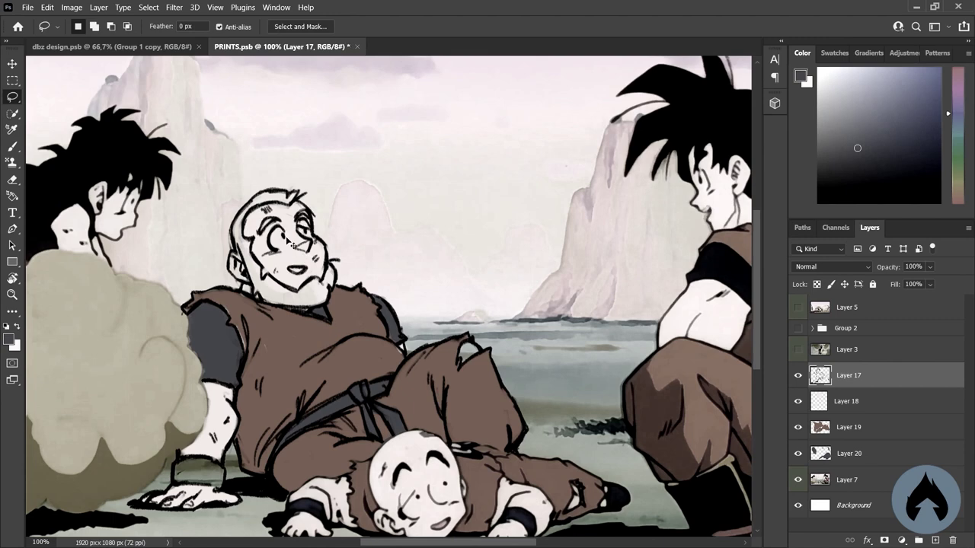
key(e)
scroll(397, 238, down, 2)
scroll(263, 239, up, 4)
right_click(361, 169)
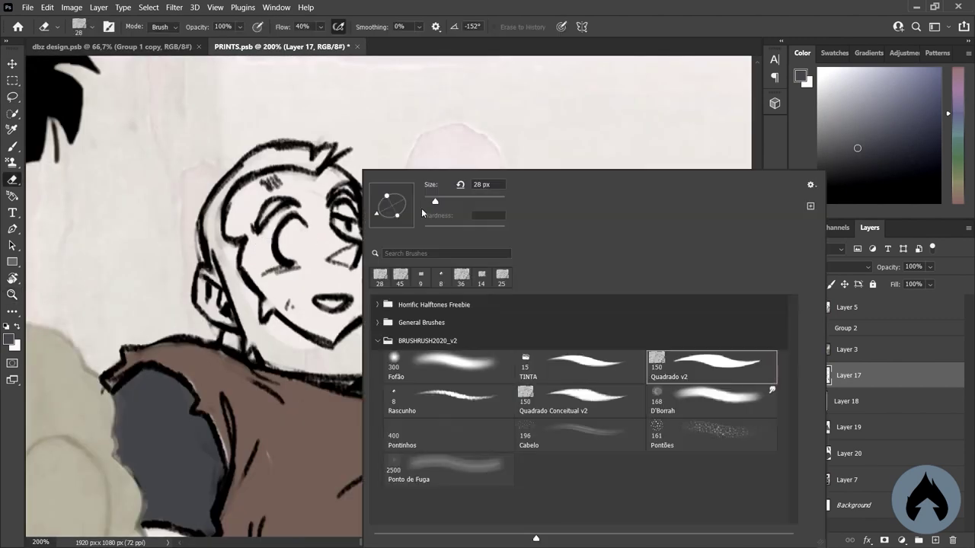
key(Escape)
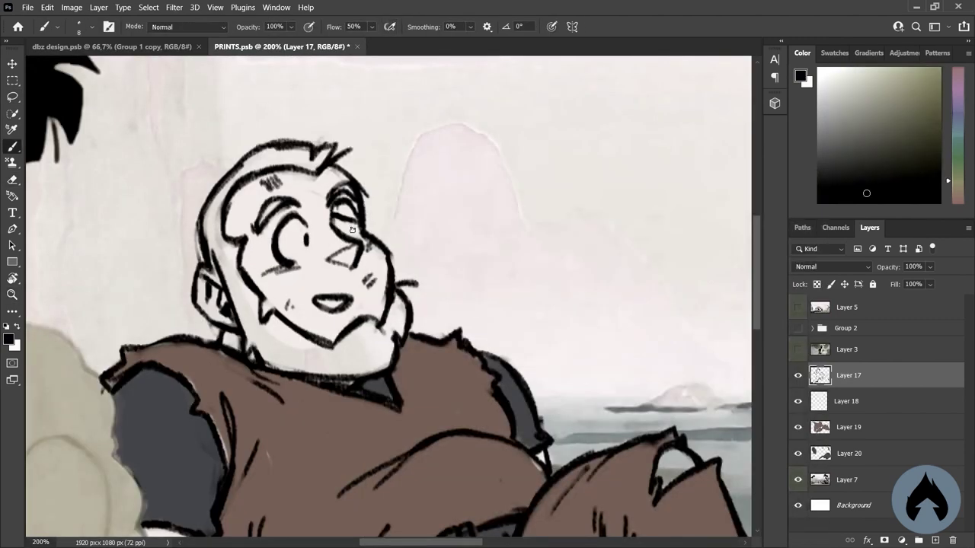
key(z)
scroll(472, 338, down, 3)
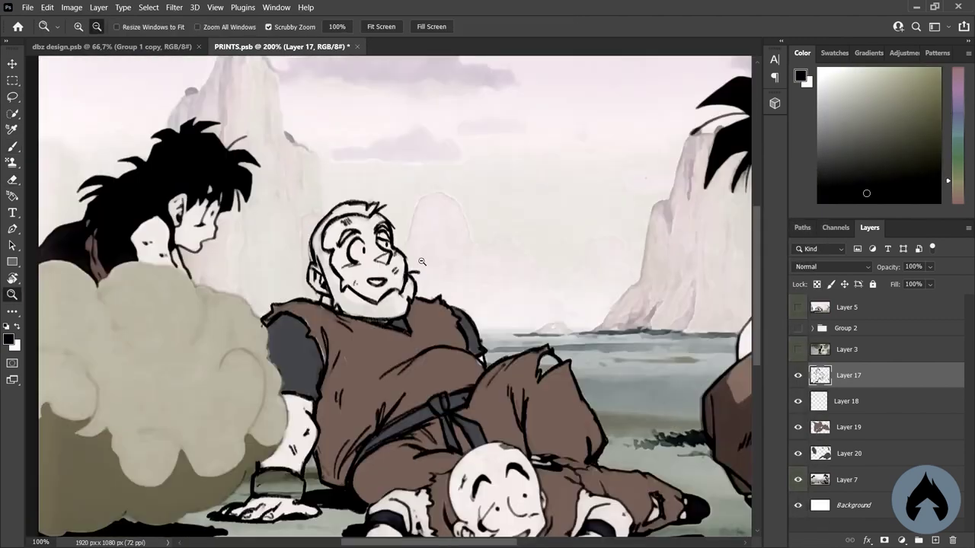
click(288, 248)
key(e)
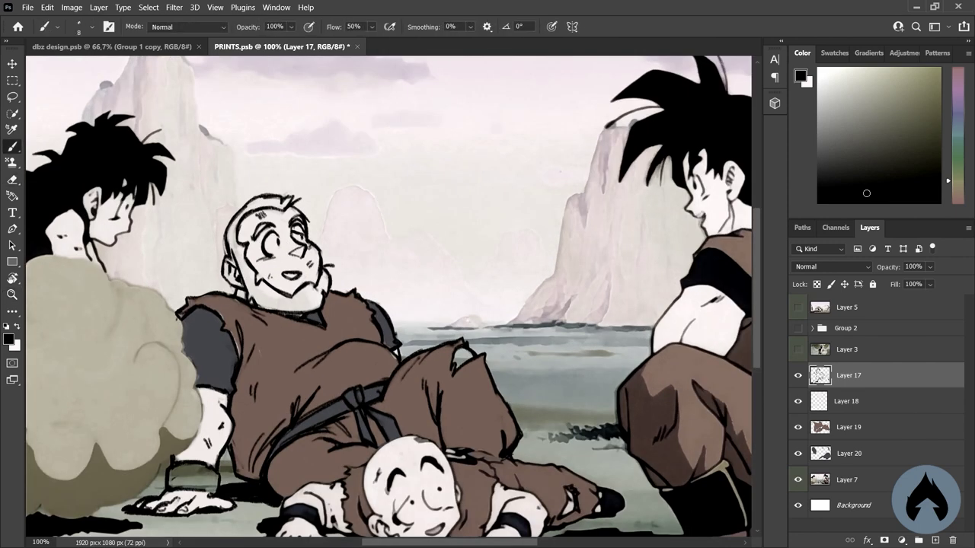
Add a layer above Layer 18 and paint the man's hair and beard with a 34 px brush in brown sampled from Layer 3
key(z)
scroll(280, 241, down, 2)
key(alt+bracketleft)
key(b)
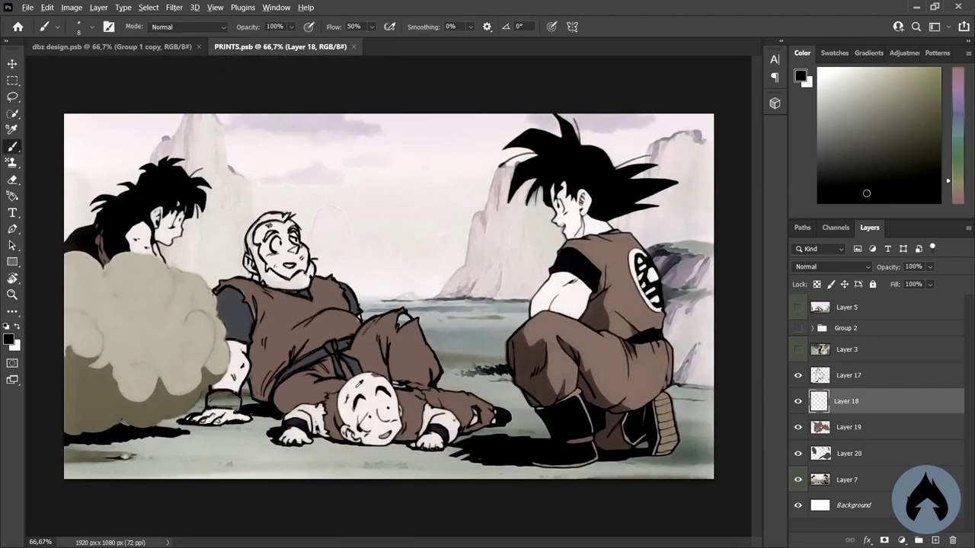
click(797, 349)
click(798, 348)
click(935, 540)
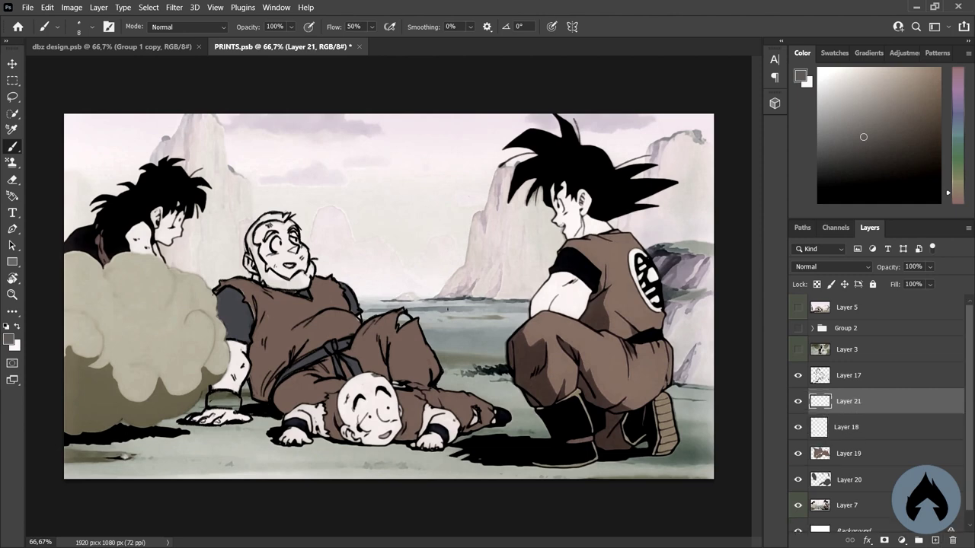
right_click(531, 196)
click(532, 196)
key(Return)
mouse_move(251, 240)
mouse_down()
mouse_move(266, 278)
mouse_move(253, 222)
mouse_move(284, 214)
mouse_up()
Paint the man's wristband dark blue-grey on Layer 20 and the skin showing through the torn knee pale on Layer 18
alt+click(244, 338)
ctrl+click(213, 401)
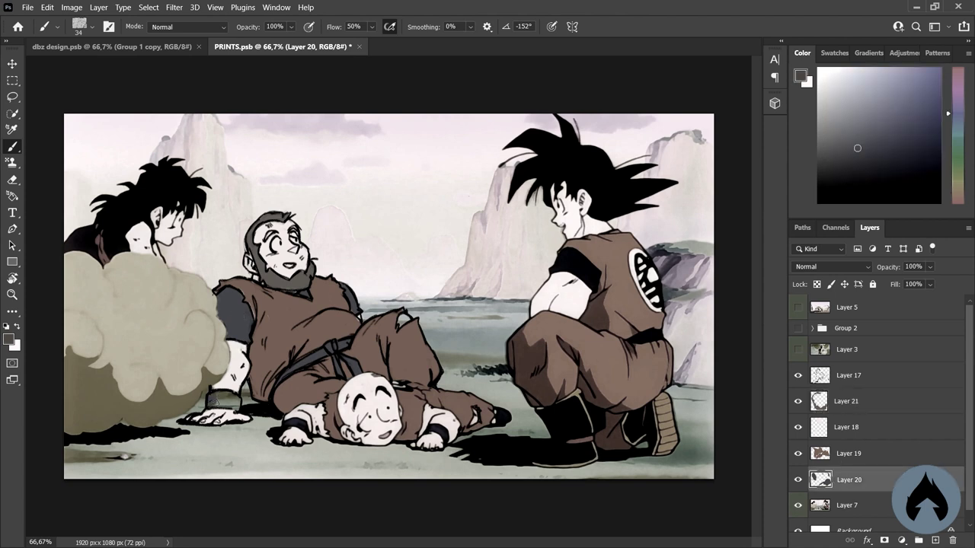
ctrl+click(266, 280)
alt+click(263, 279)
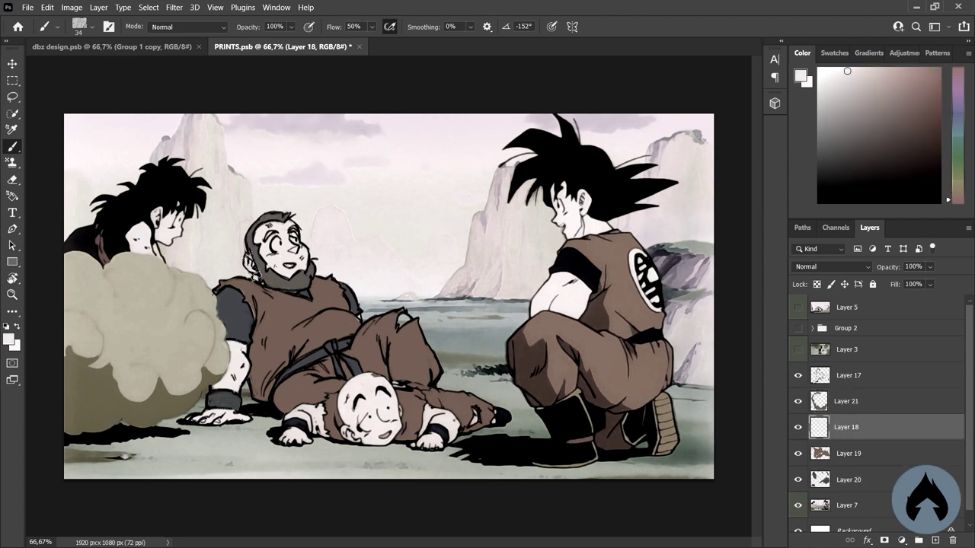
click(402, 318)
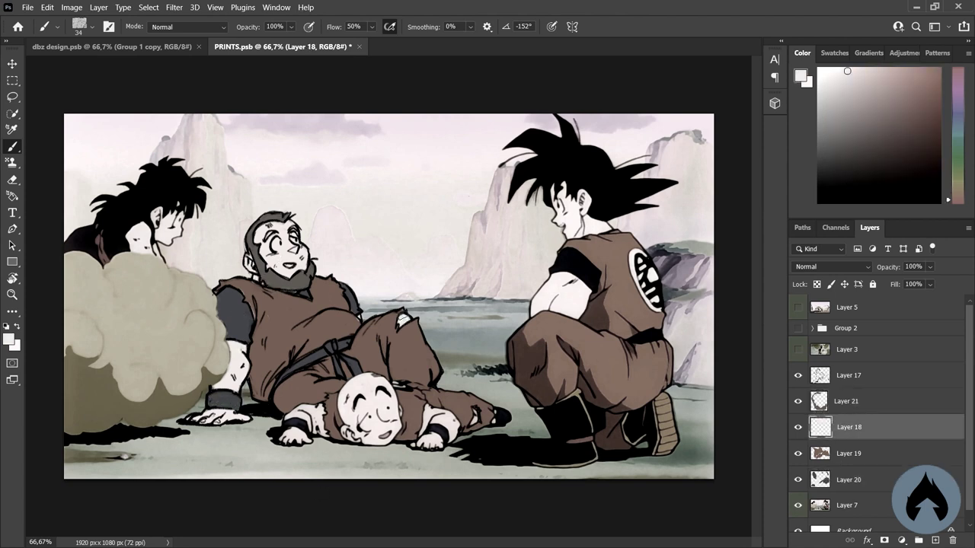
Colour the man's mouth red, his eyes white and his eyebrows brown with a 15 px brush
alt+click(357, 206)
right_click(357, 206)
key(Return)
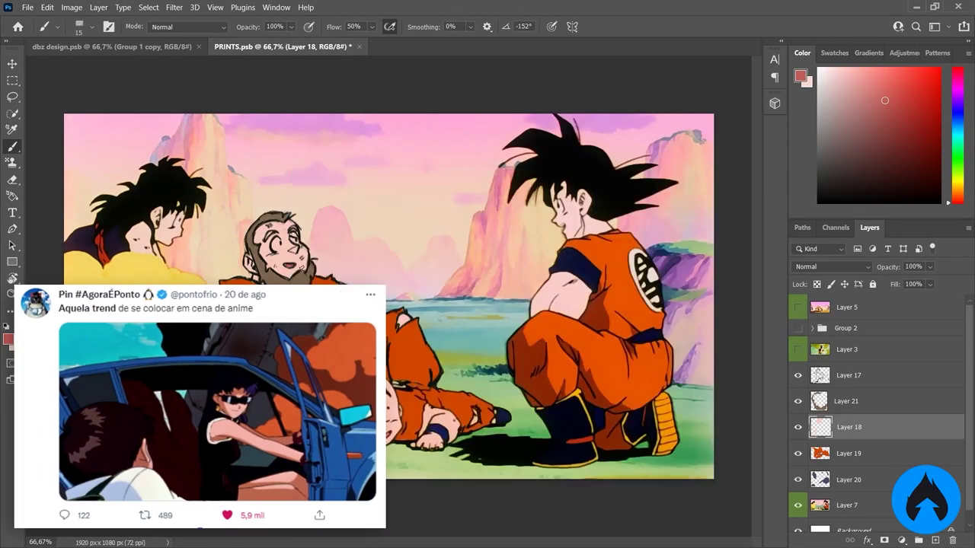
alt+click(191, 232)
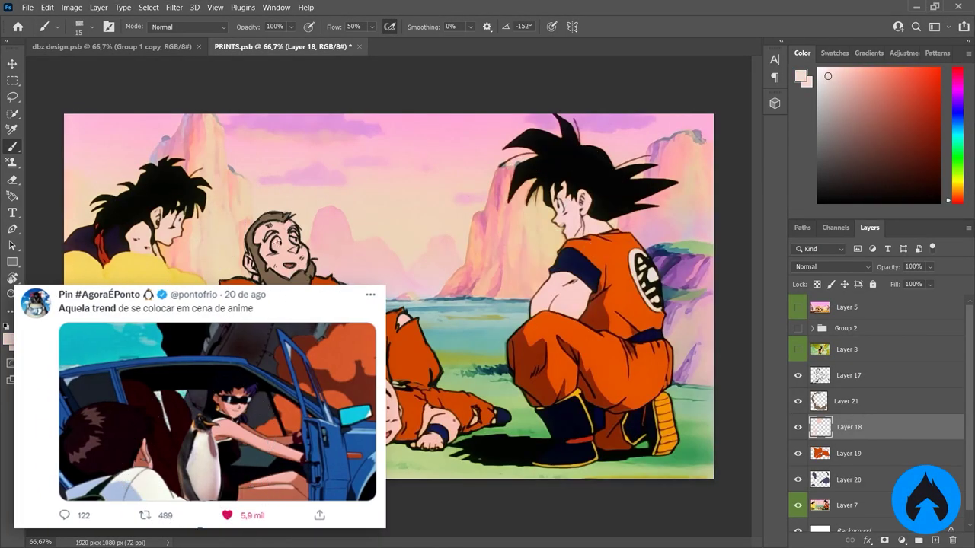
alt+click(278, 231)
ctrl+click(282, 233)
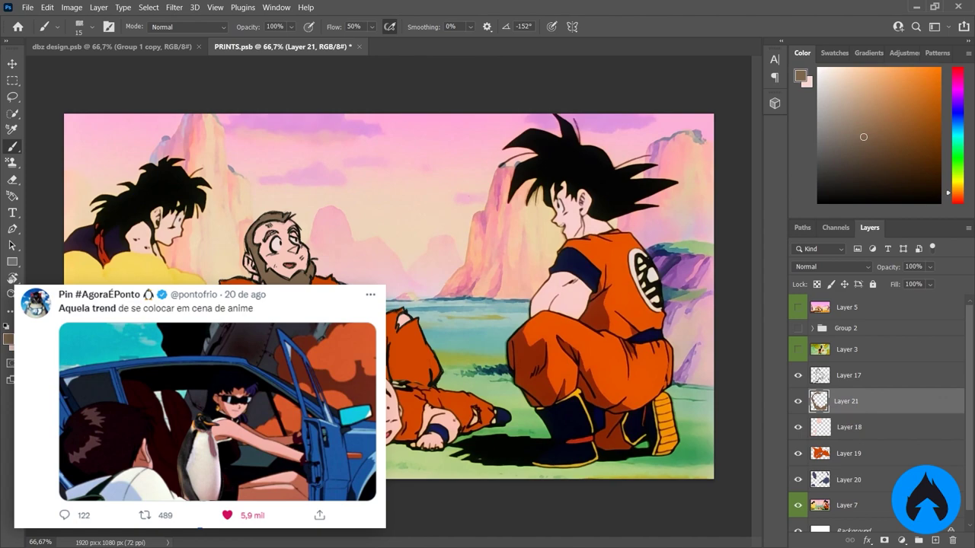
key(e)
Lock the transparent pixels of Layer 17, tint its outlines brown with a soft 158 px Fofão brush, and save the document
key(alt+bracketright)
key(z)
alt+click(307, 241)
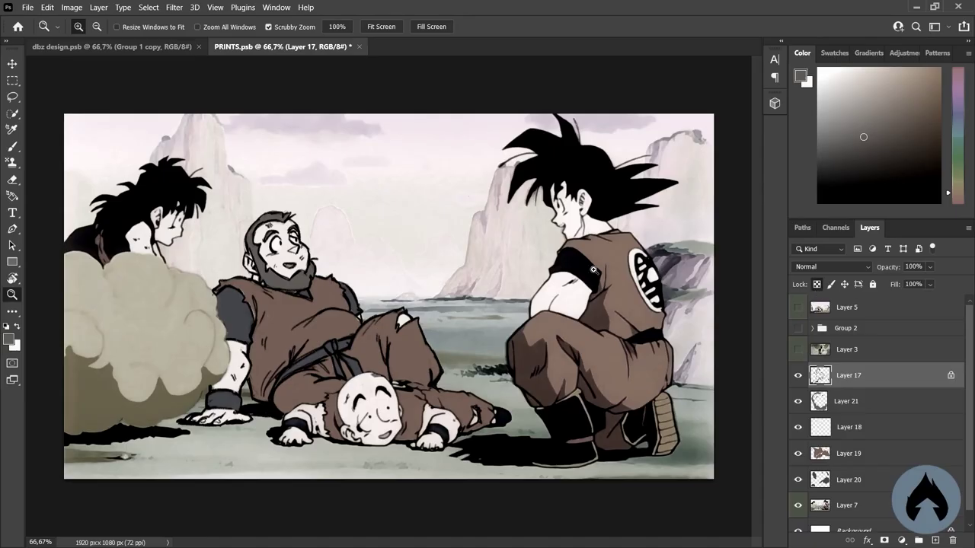
key(b)
right_click(318, 241)
key(Escape)
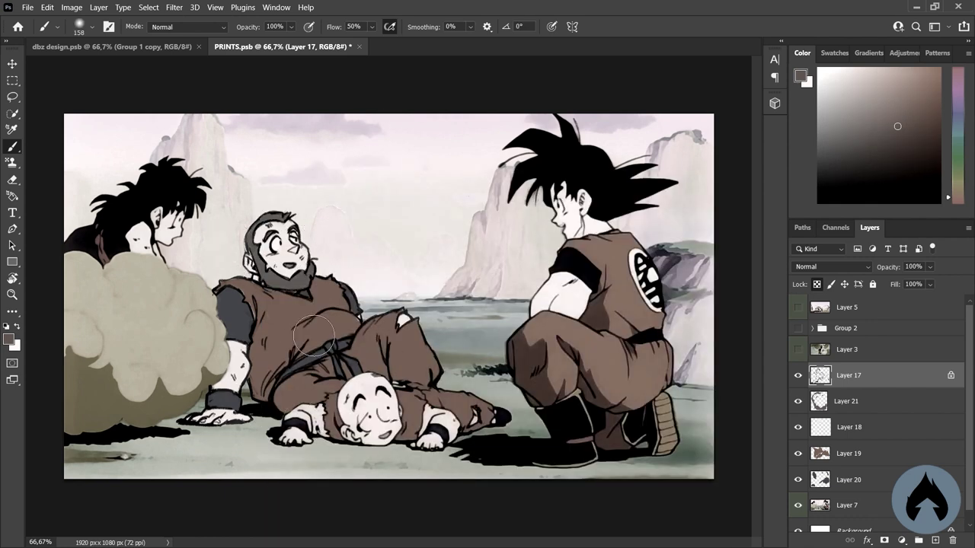
key(ctrl+s)
Lighten the Layer 17 outlines with Levels at an output black of 20 and apply a Hue/Saturation adjustment
key(z)
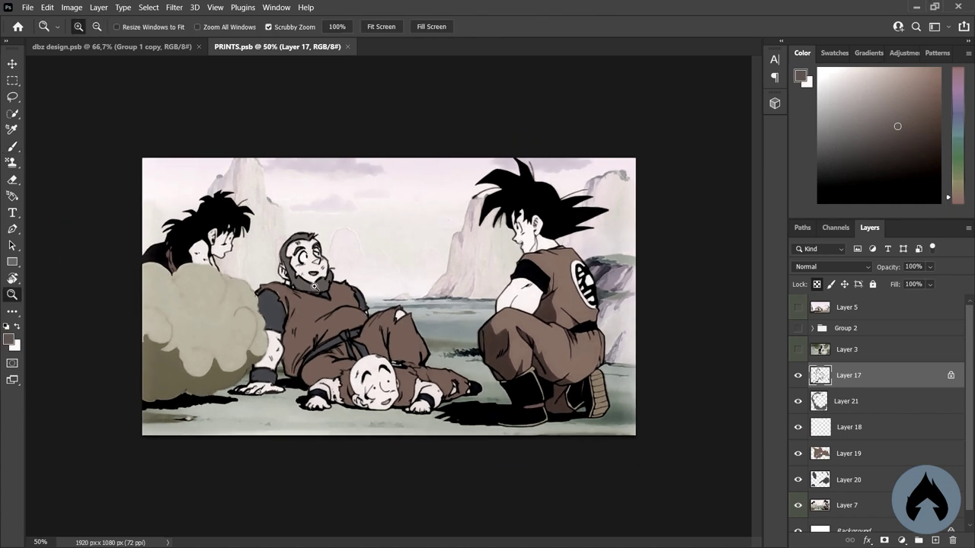
click(305, 350)
key(ctrl+l)
drag(626, 322, 638, 322)
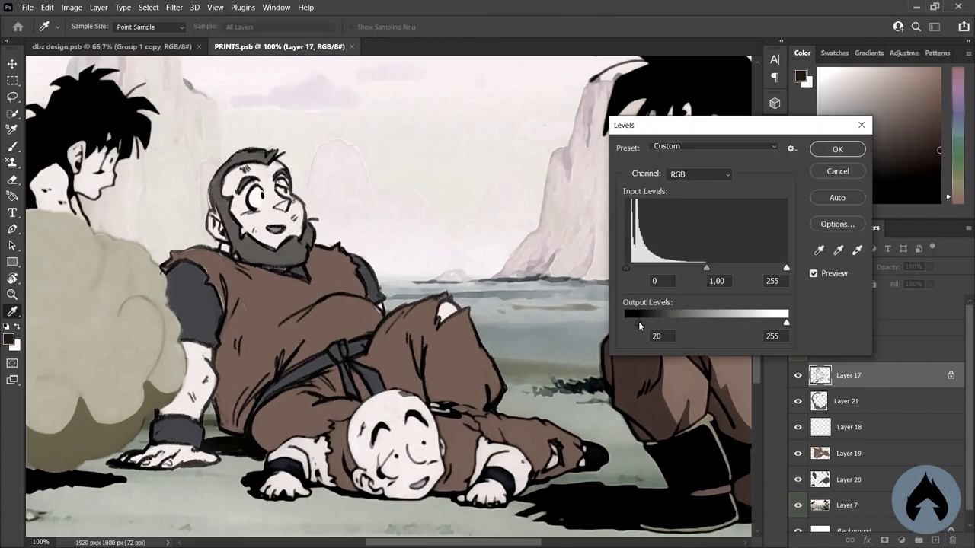
key(Return)
key(b)
key(ctrl+u)
key(Return)
Unlock Layer 17 and refine the man's outlines in near-black with a 5 px brush
alt+click(450, 221)
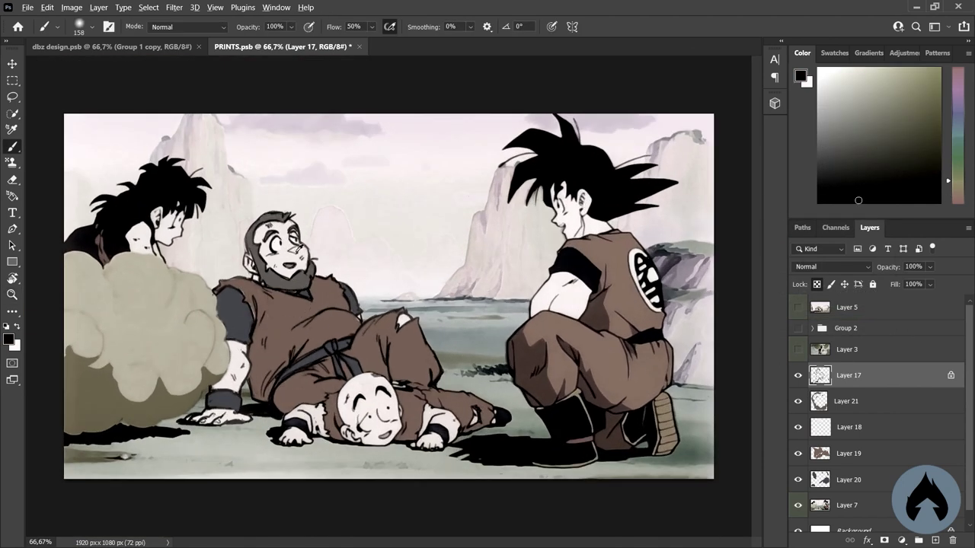
alt+click(302, 242)
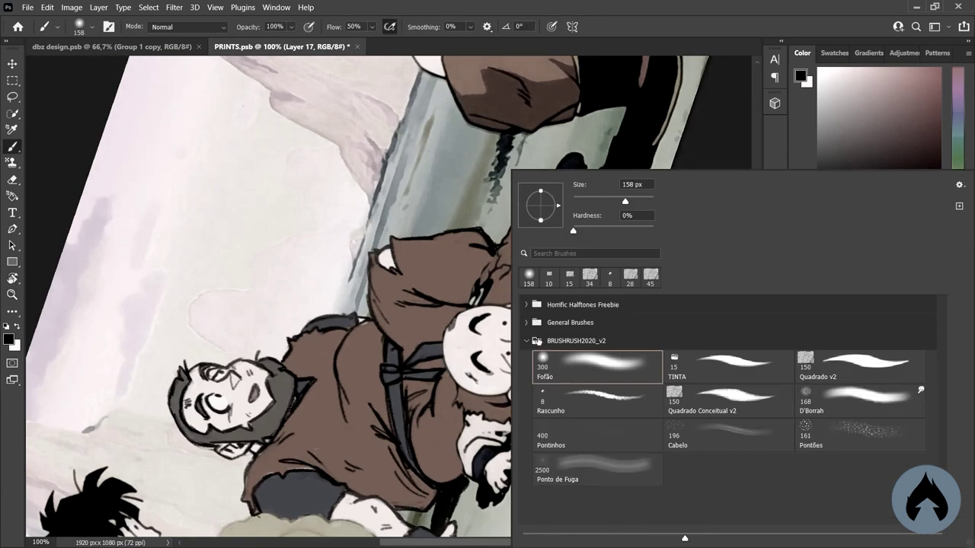
key(Return)
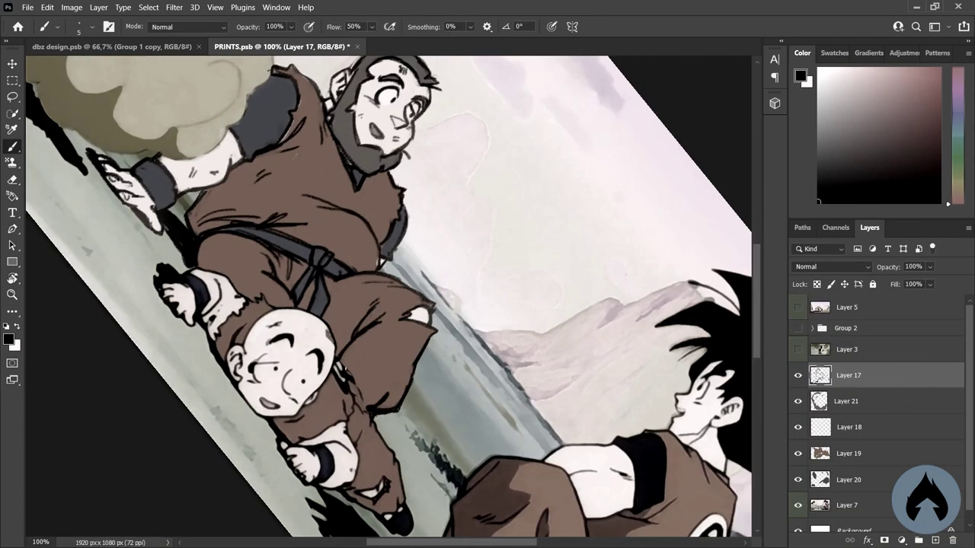
key(r)
key(Escape)
Clean up the edges of the brown gi on Layer 19 by erasing spill and repainting with the sampled brown
click(845, 453)
key(e)
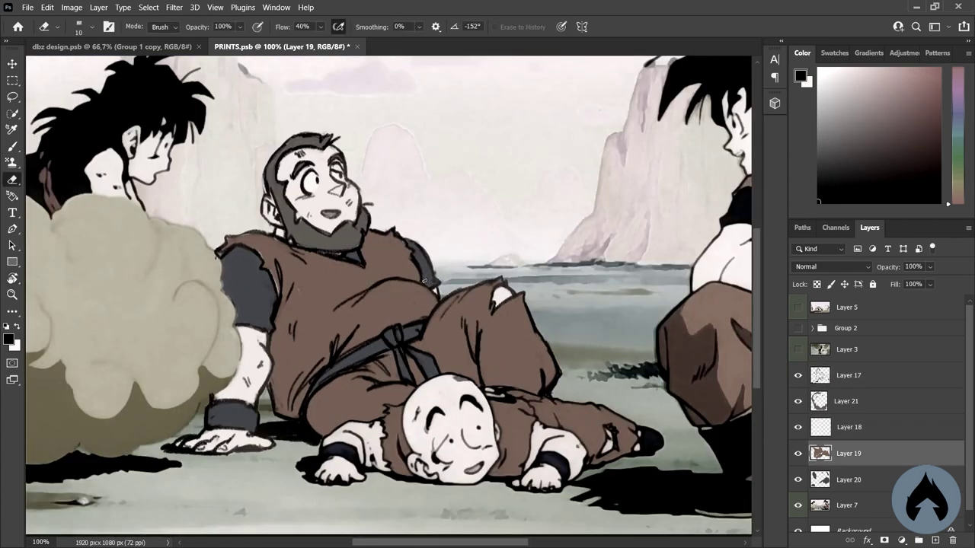
key(b)
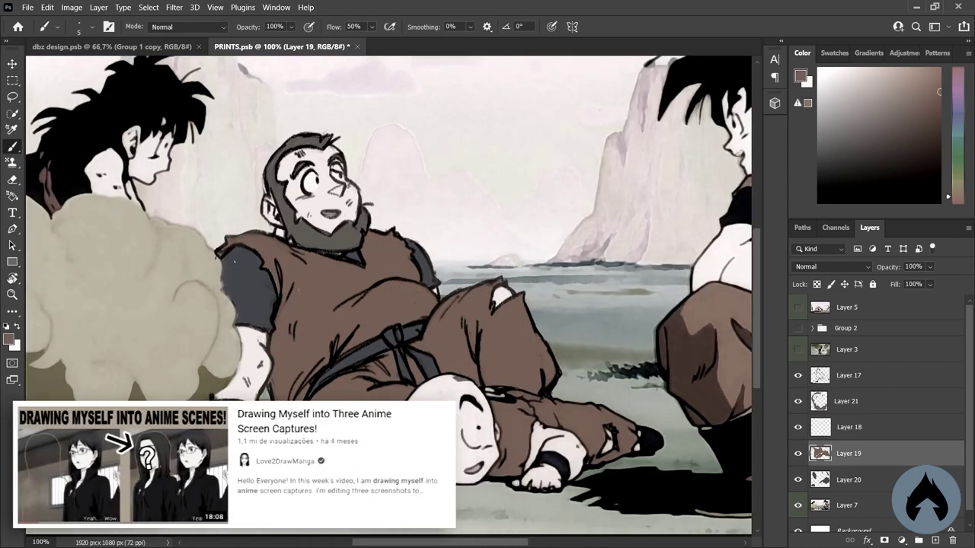
Draw the dark emblem on the chest of the man's gi on a layer above Layer 19 with a 12 px Quadrado v2 brush
right_click(547, 203)
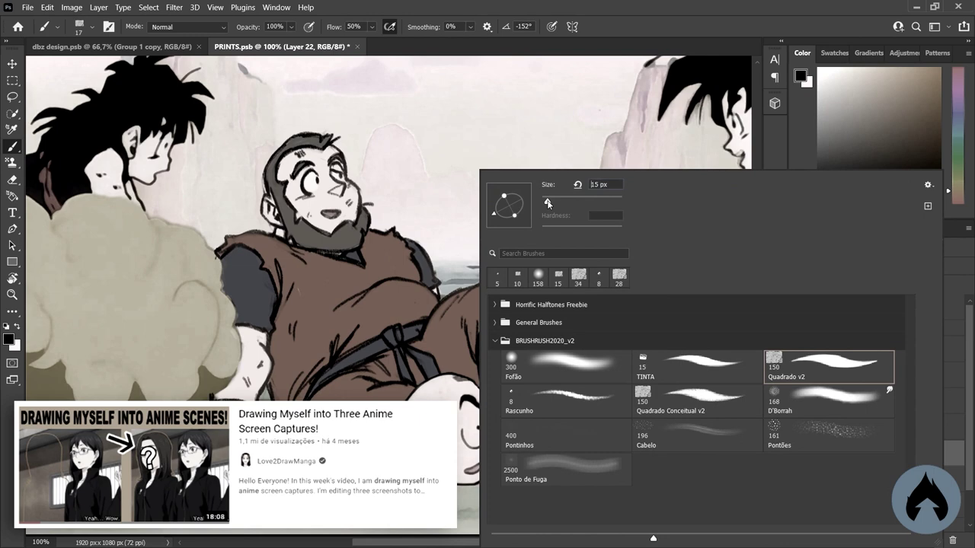
drag(547, 203, 545, 203)
click(382, 257)
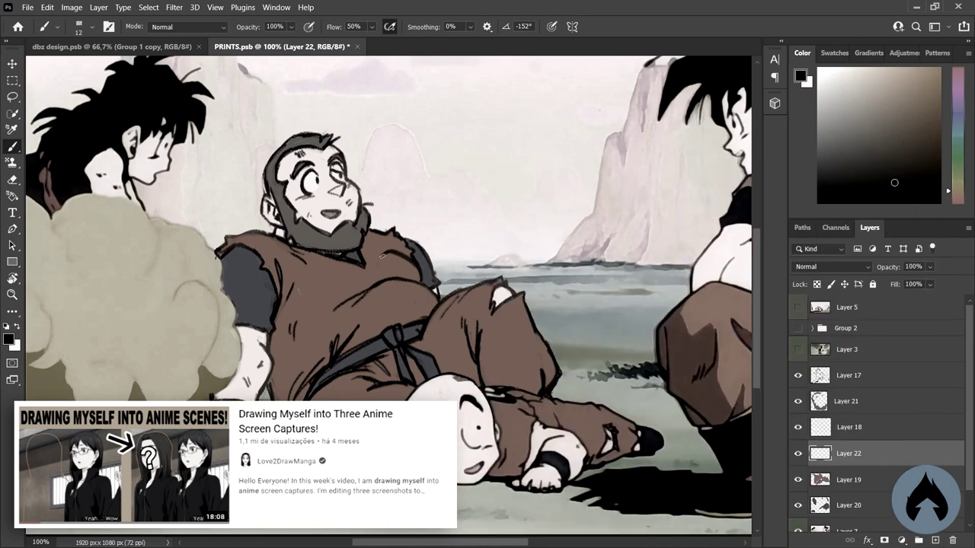
drag(383, 264, 391, 262)
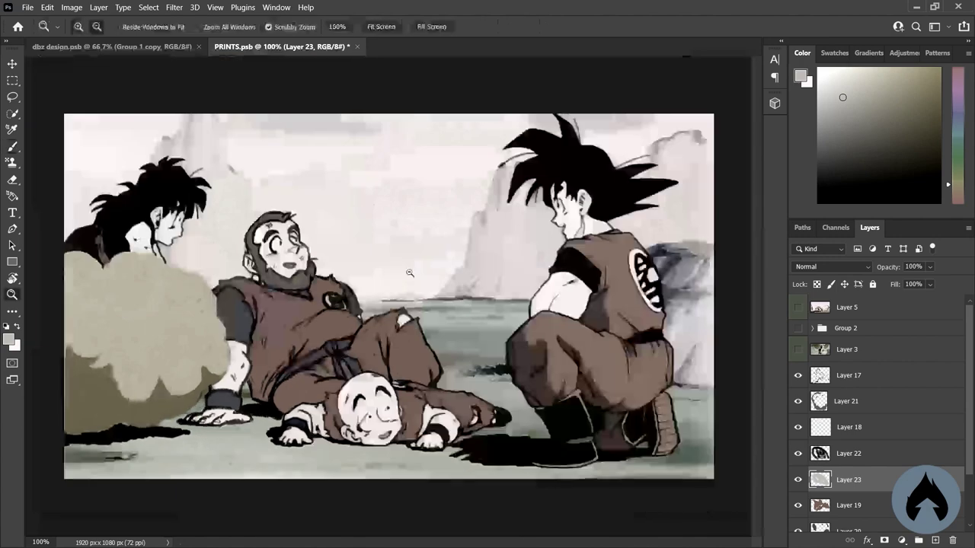
Clean up the man's outlines on Layer 17 with the eraser, touch up Layer 18 and save the document
key(ctrl+minus)
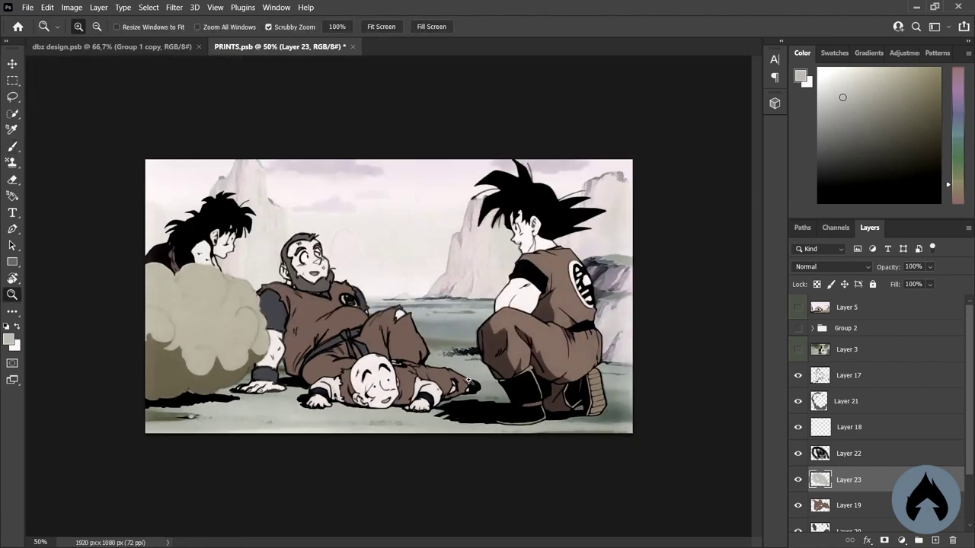
click(859, 385)
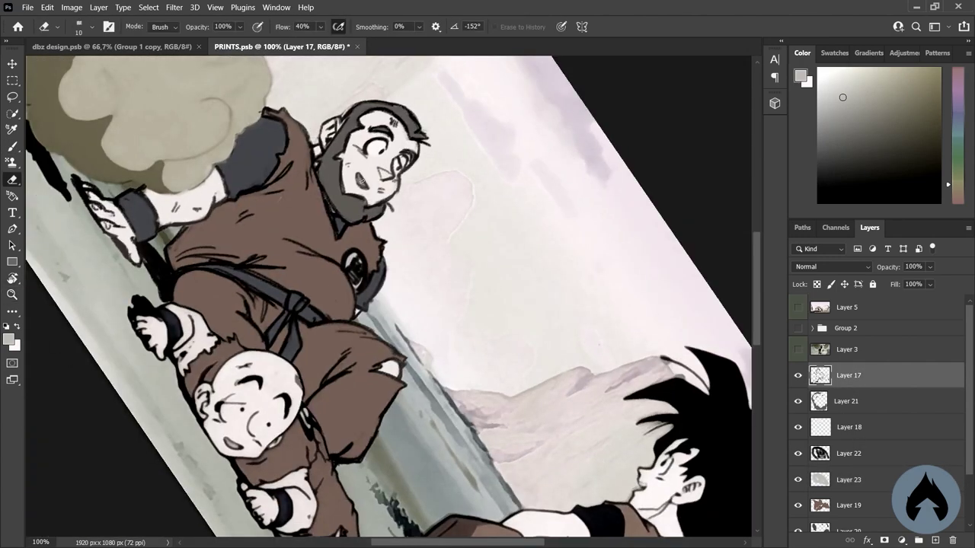
drag(364, 180, 561, 297)
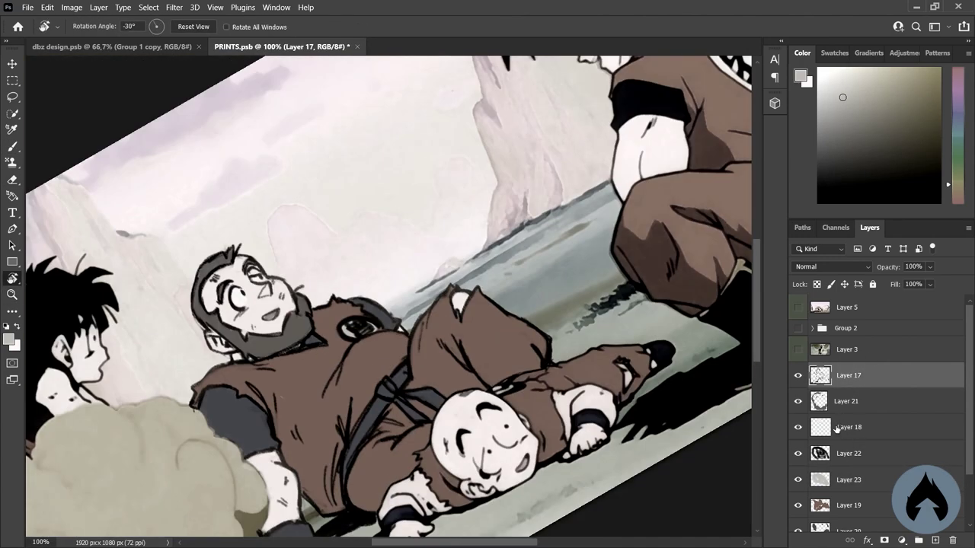
click(837, 429)
key(Escape)
key(z)
key(ctrl+minus)
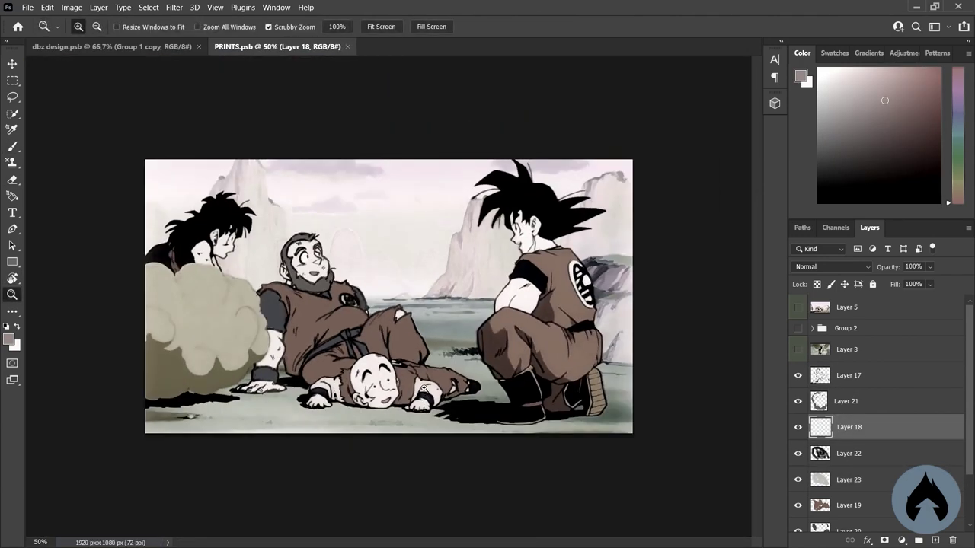
Erase small flaws around the man's face on Layer 17 and touch up his hair and beard on Layer 21 with a 12 px brush
click(341, 265)
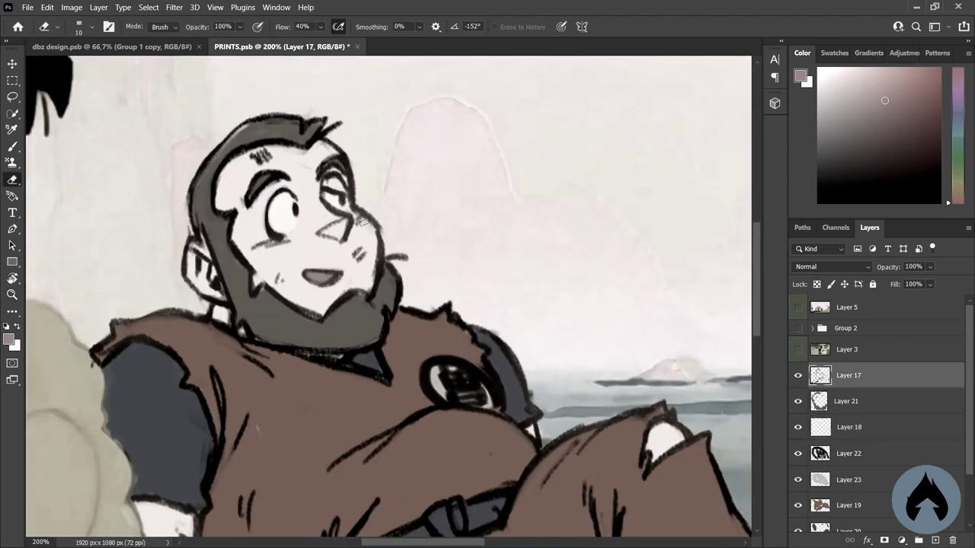
key(alt+bracketleft)
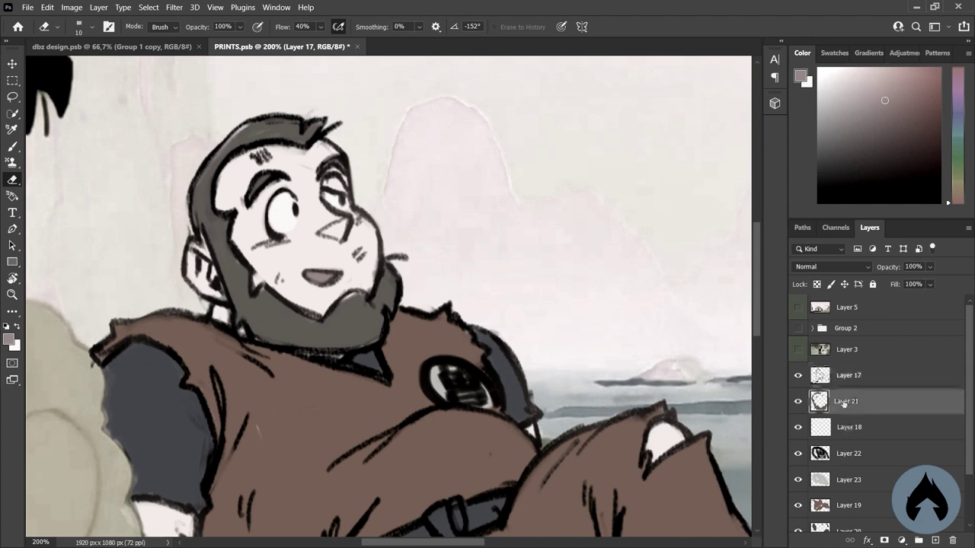
key(b)
drag(239, 130, 221, 160)
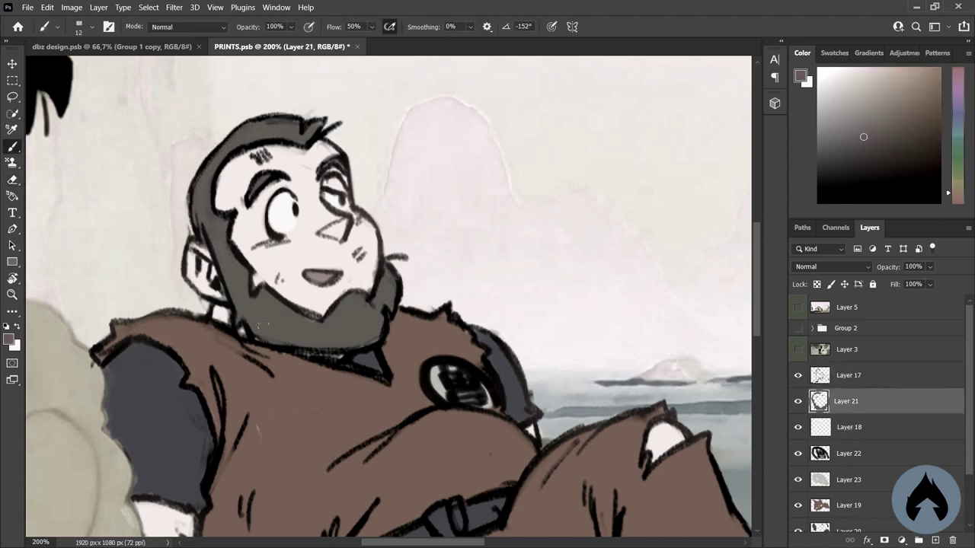
key(z)
alt+click(304, 360)
alt+click(305, 359)
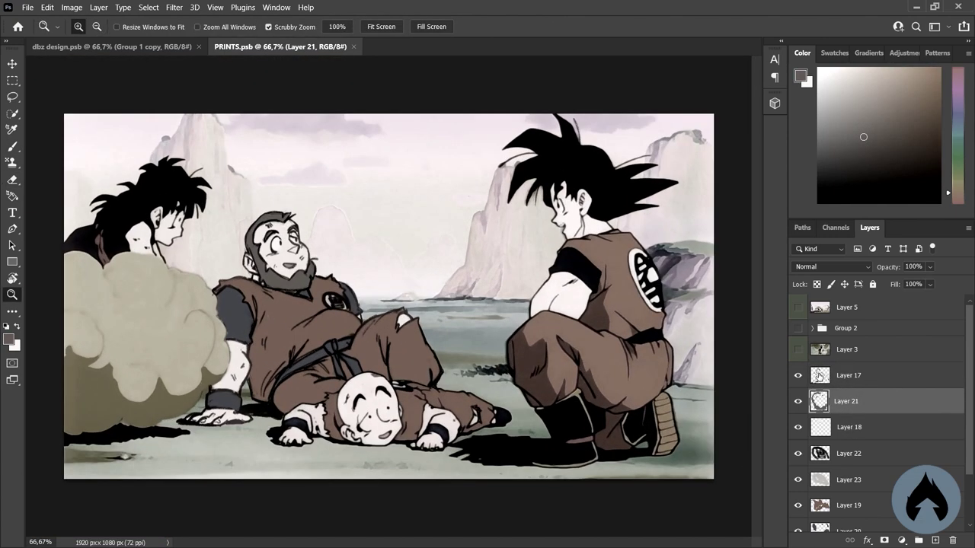
Group the man's layers, make a merged copy of the group and apply Lens Correction to the copy
key(ctrl+g)
key(ctrl+j)
click(174, 7)
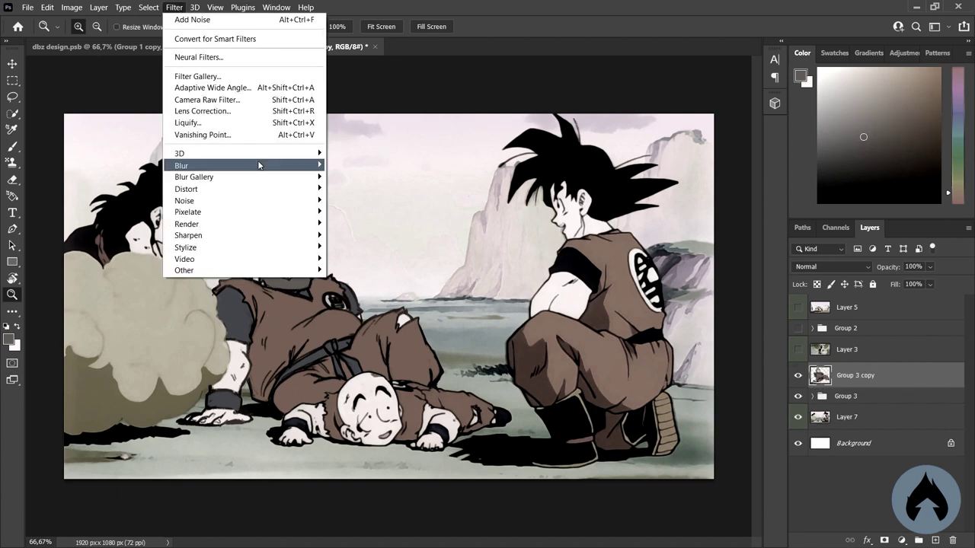
key(Escape)
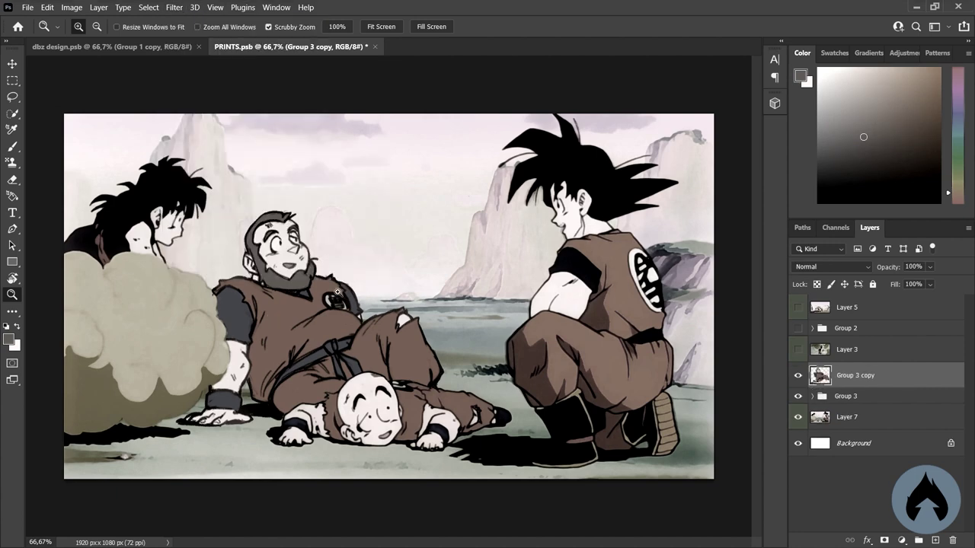
alt+click(365, 302)
click(365, 302)
click(365, 302)
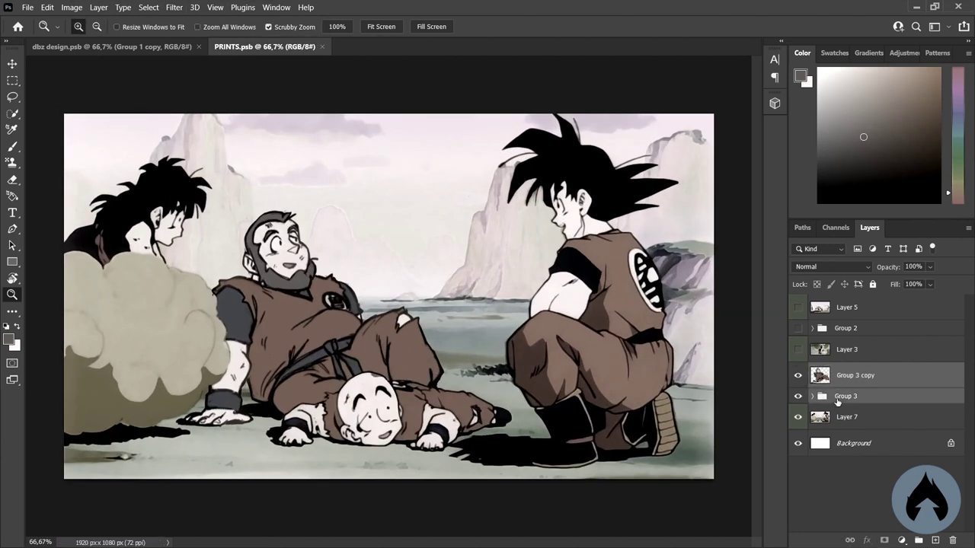
Group the man's layers with the Layer 7 scene, make a merged copy of that group and add noise to it
shift+click(846, 416)
key(ctrl+g)
key(ctrl+j)
key(ctrl+e)
click(175, 7)
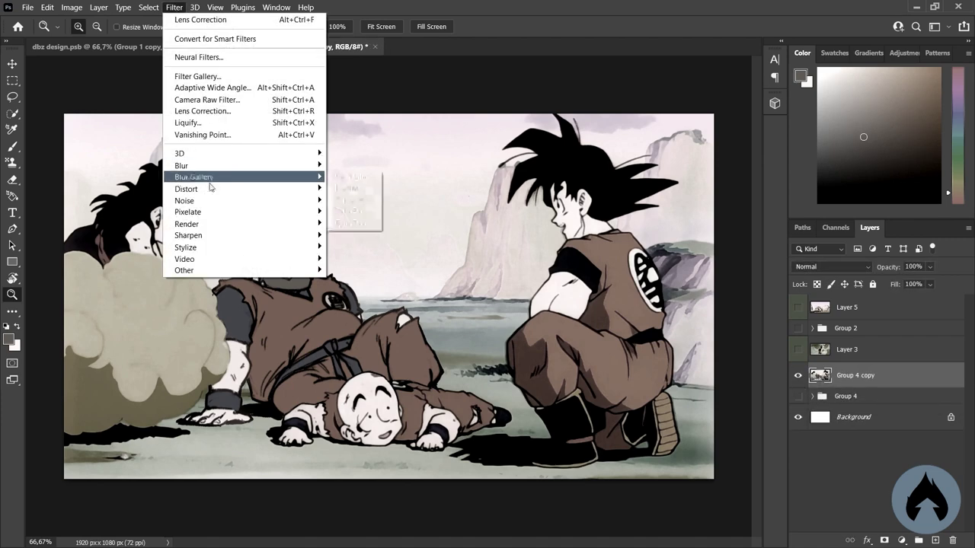
click(415, 199)
key(Return)
Save a copy of the finished scene as a PNG in the DBZ folder
key(ctrl+alt+s)
click(170, 370)
click(171, 316)
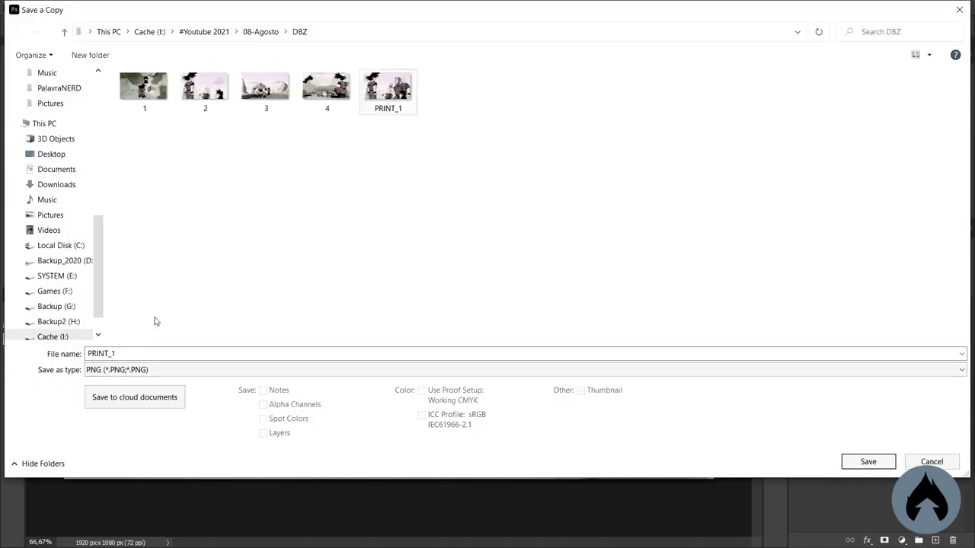
key(Return)
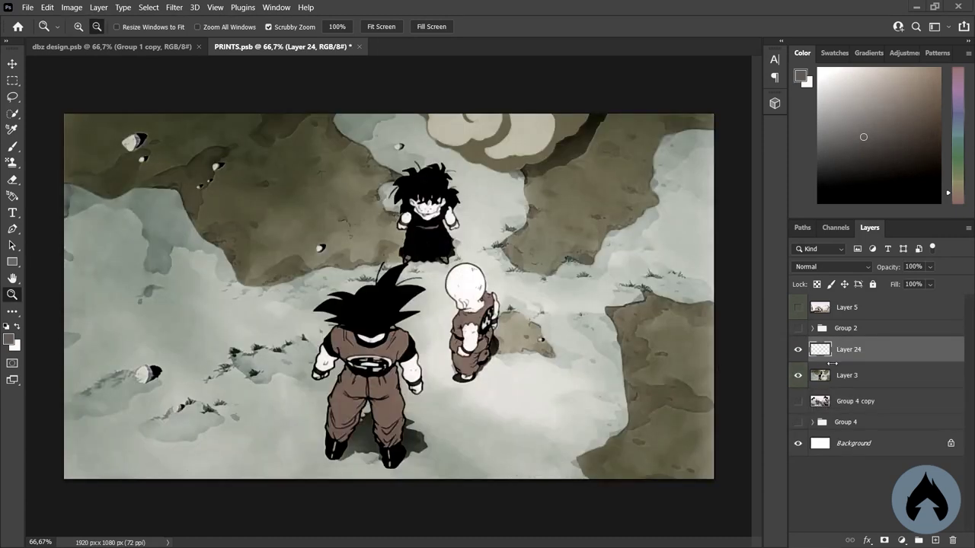
Start the man's head outline on Layer 24 over the overhead canyon scene with the black Rascunho brush at 7 px
key(ctrl+1)
key(b)
mouse_move(381, 300)
mouse_down()
mouse_move(517, 392)
mouse_move(473, 333)
mouse_move(531, 349)
mouse_up()
right_click(629, 261)
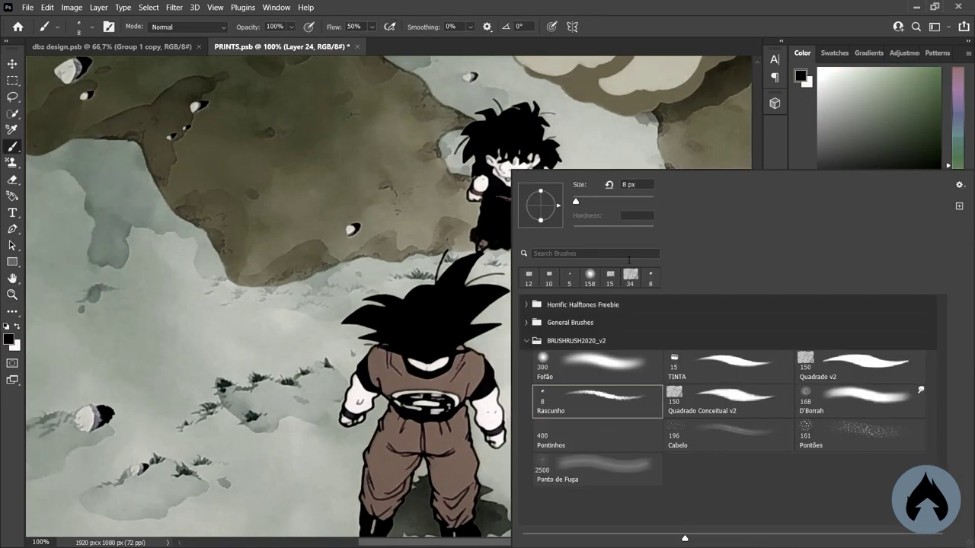
key(Escape)
key(ctrl+minus)
key(bracketleft)
drag(289, 223, 297, 264)
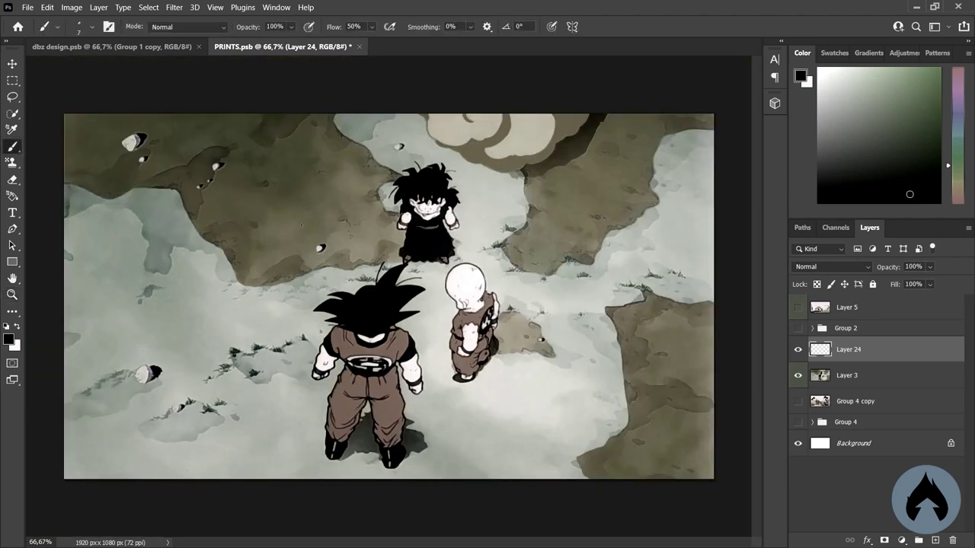
Sketch the man's head on Layer 24 with hairline, ear, eyes, nose and jaw, using the 7 px Rascunho brush
key(e)
right_click(313, 228)
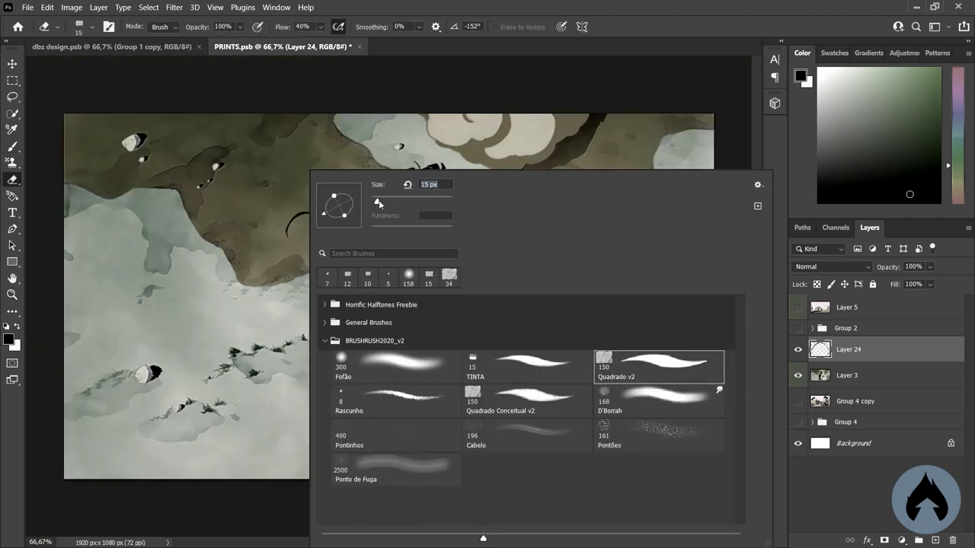
key(Escape)
key(b)
mouse_move(289, 235)
mouse_down()
mouse_move(284, 254)
mouse_move(310, 223)
mouse_up()
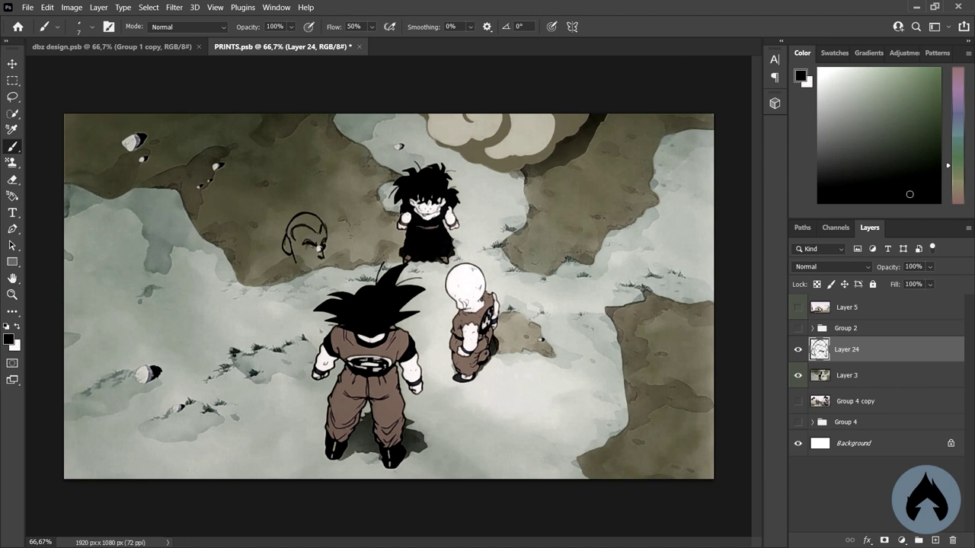
drag(296, 261, 325, 272)
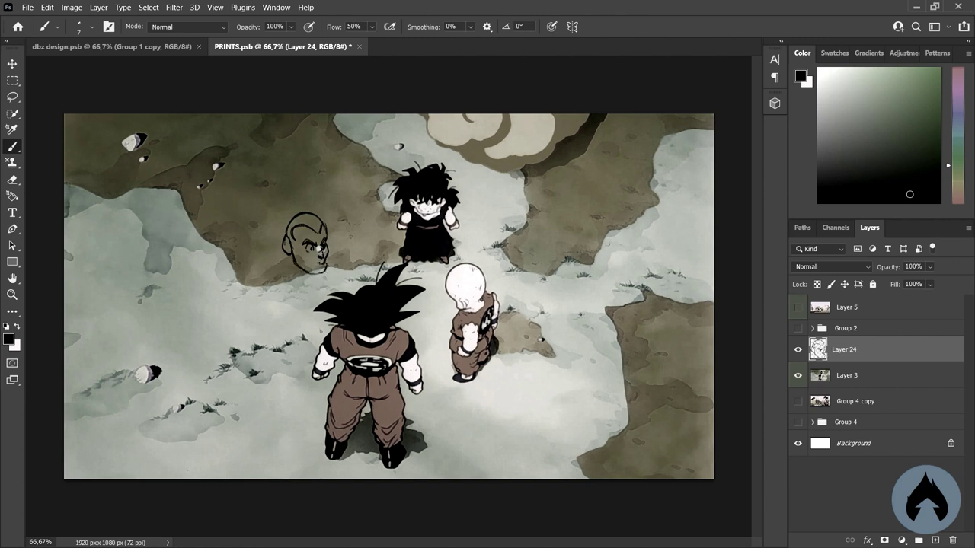
drag(303, 241, 314, 245)
Move the sketched head slightly upward in the scene and refine its jaw and beard lines
key(v)
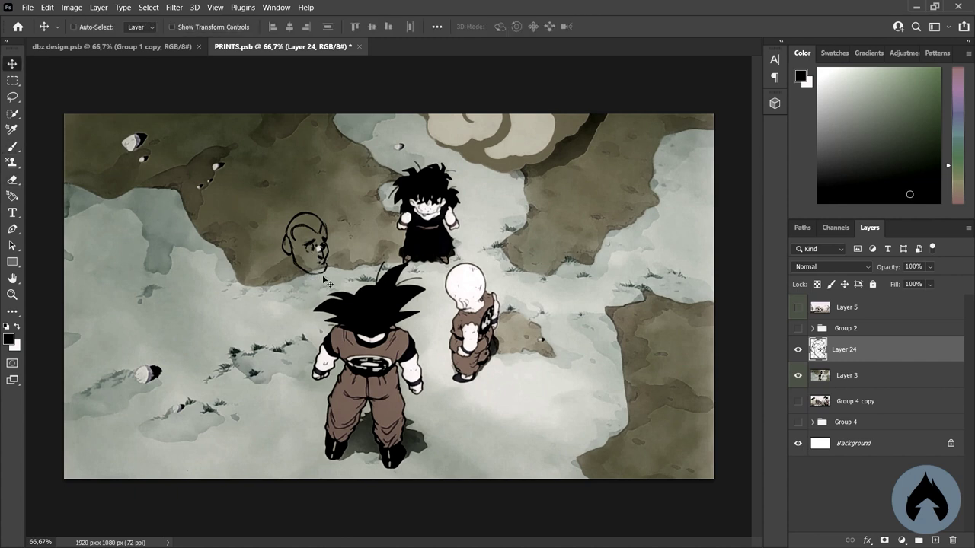
drag(328, 283, 330, 263)
key(b)
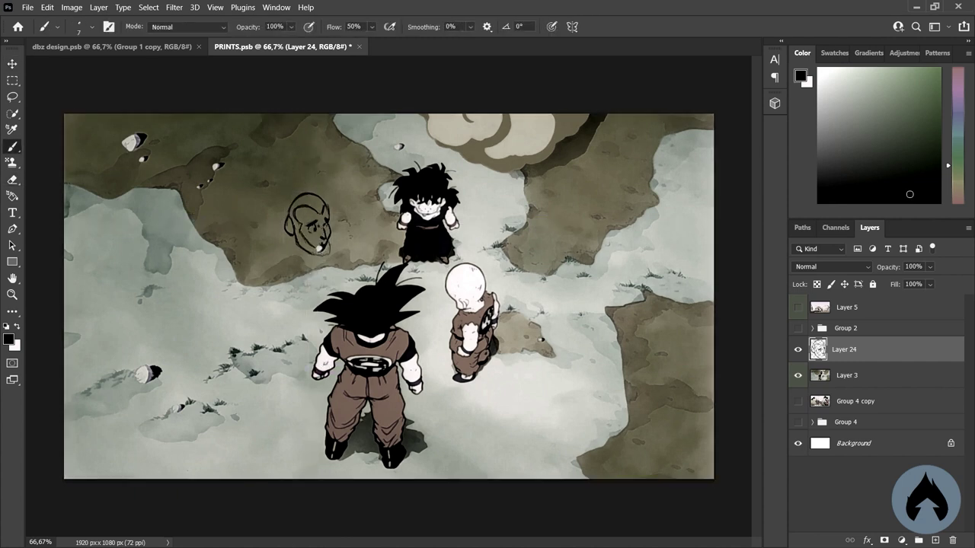
key(e)
key(b)
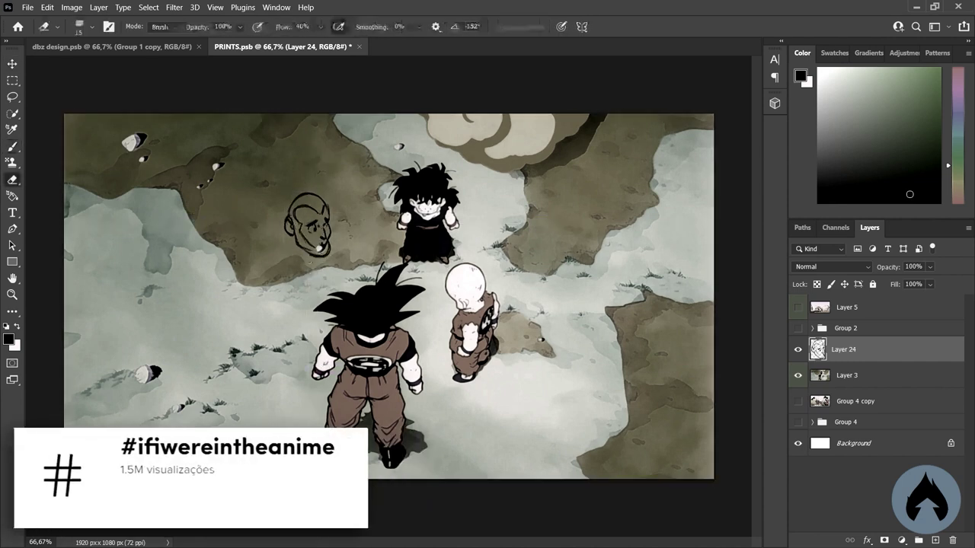
Add a layer below Layer 24 and paint a soft light grey haze behind the man's sketch area
click(389, 27)
click(936, 540)
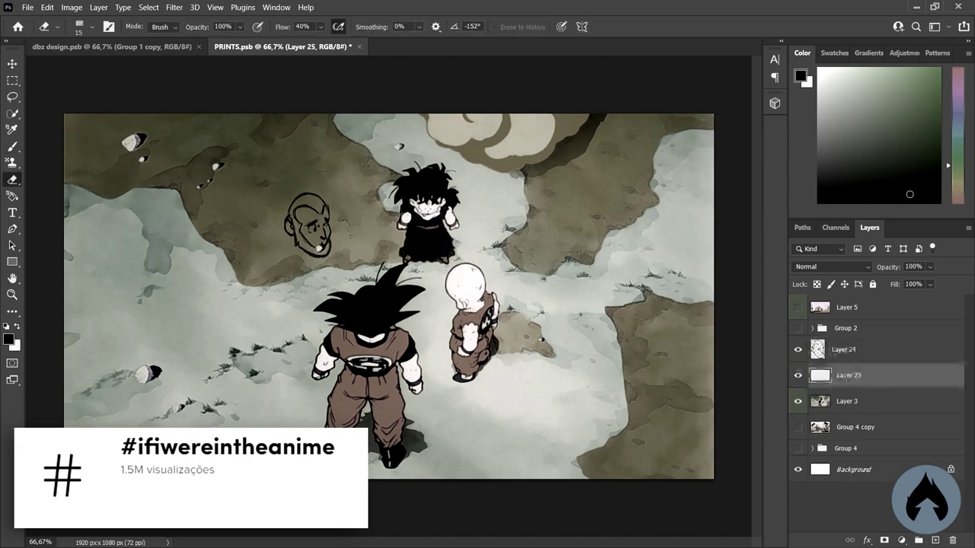
click(858, 95)
drag(305, 190, 355, 457)
Refine the man's face and sketch his torso, sash and upper legs on Layer 24 with the black 8 px Rascunho brush
click(843, 350)
right_click(348, 170)
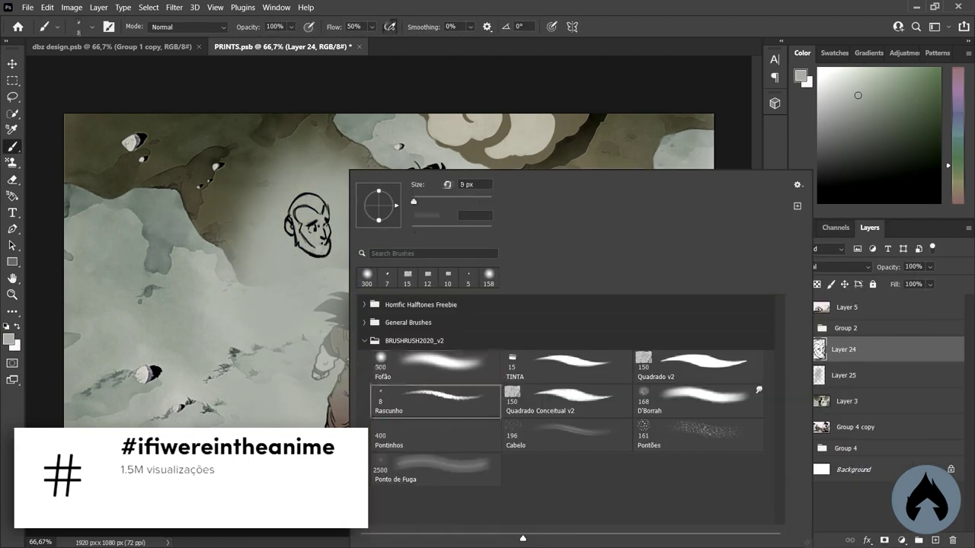
click(877, 189)
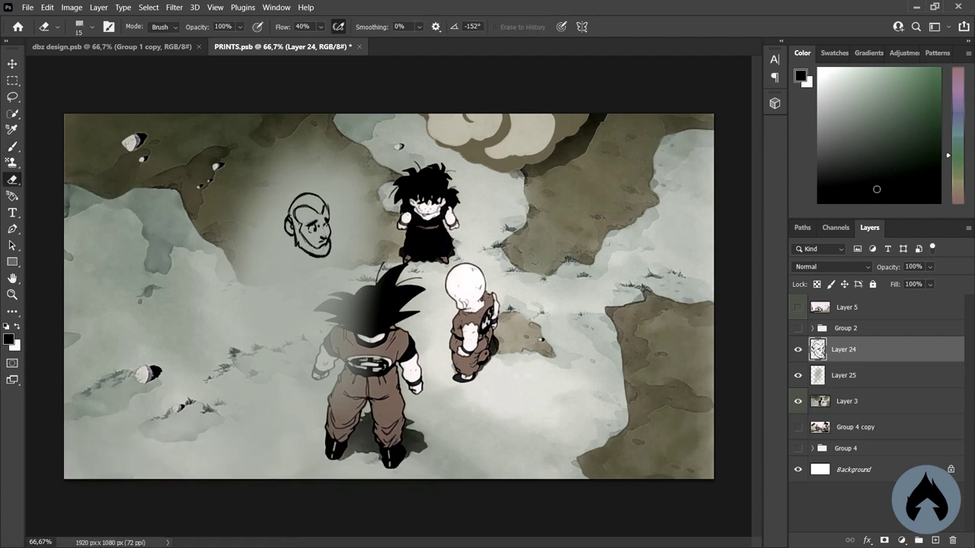
drag(320, 229, 329, 238)
key(e)
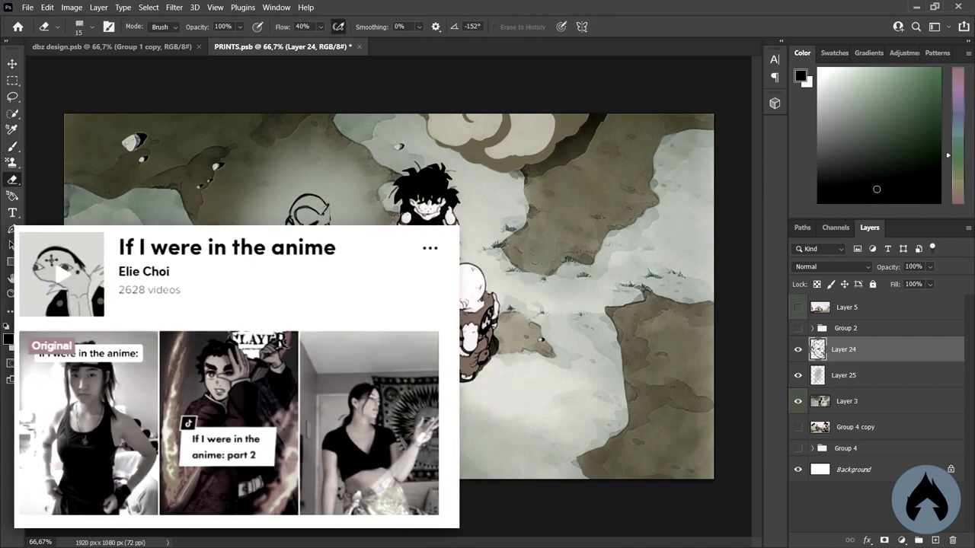
key(b)
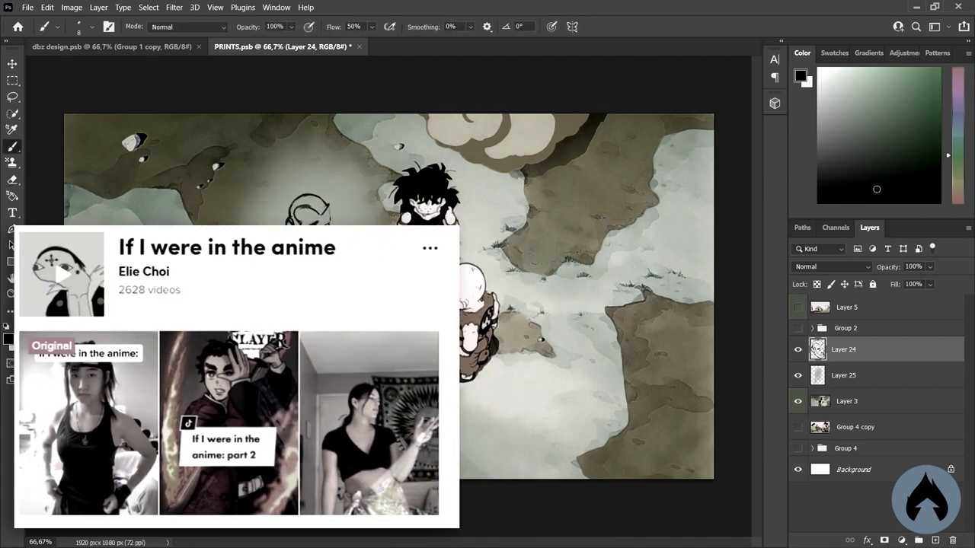
key(e)
key(b)
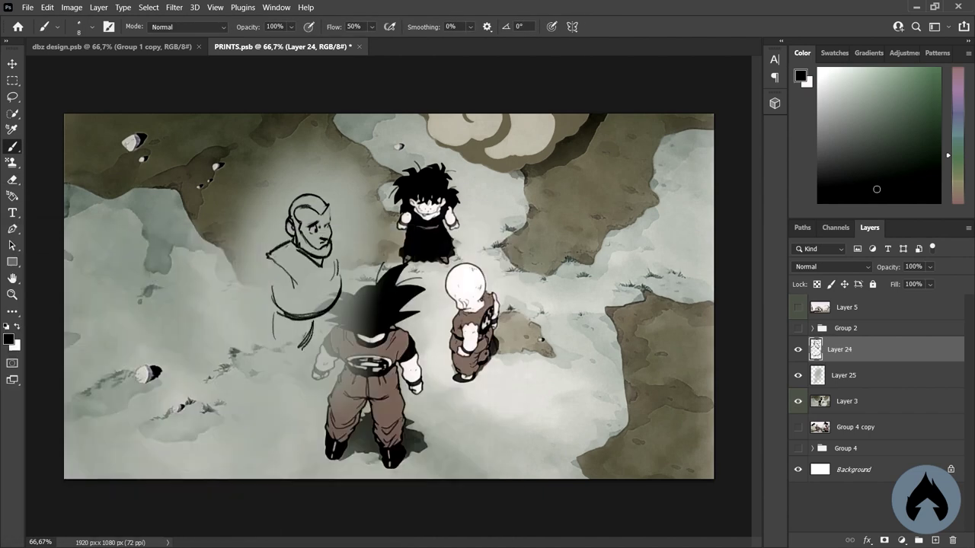
drag(292, 360, 271, 352)
Select the man's head with the Lasso and adjust its placement on the body with Free Transform
key(l)
mouse_move(339, 186)
mouse_down()
mouse_move(282, 259)
mouse_move(335, 191)
mouse_move(335, 173)
mouse_up()
key(ctrl+t)
key(Return)
key(ctrl+d)
key(b)
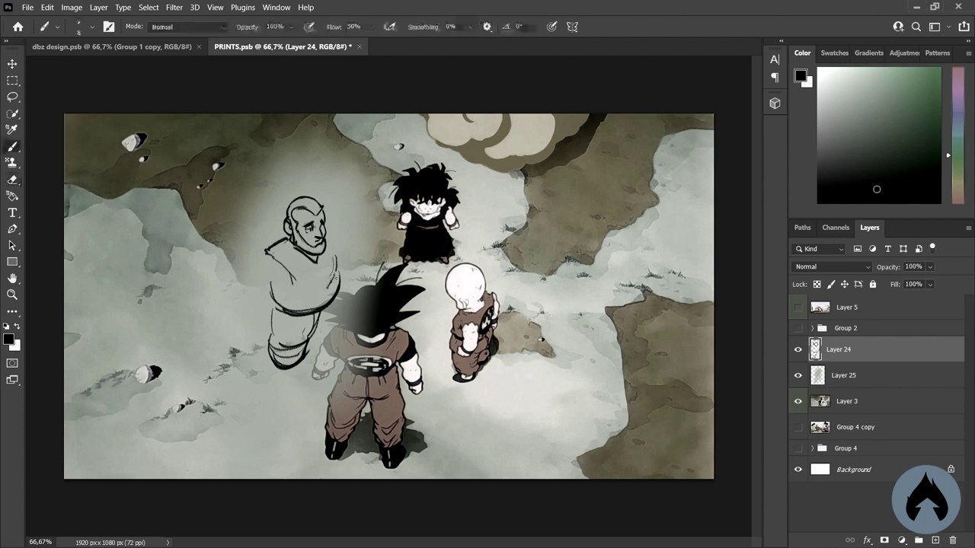
Sketch the man's trouser legs, pointed boots and hanging arm with wristband and hand on Layer 24
mouse_move(277, 310)
mouse_down()
mouse_move(309, 308)
mouse_move(312, 363)
mouse_move(276, 384)
mouse_up()
mouse_move(291, 364)
mouse_down()
mouse_move(296, 384)
mouse_move(282, 404)
mouse_up()
drag(291, 379, 290, 402)
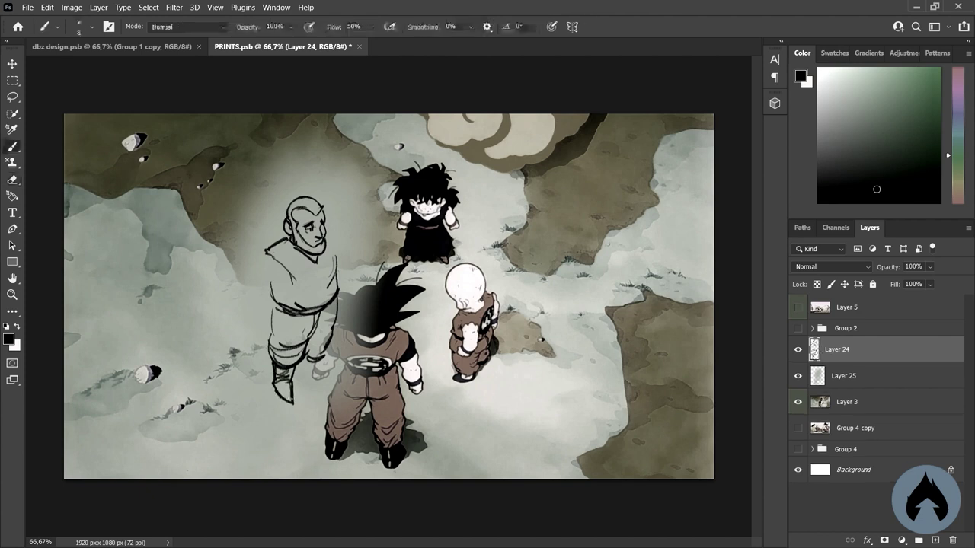
mouse_move(317, 358)
mouse_down()
mouse_move(307, 381)
mouse_move(326, 381)
mouse_up()
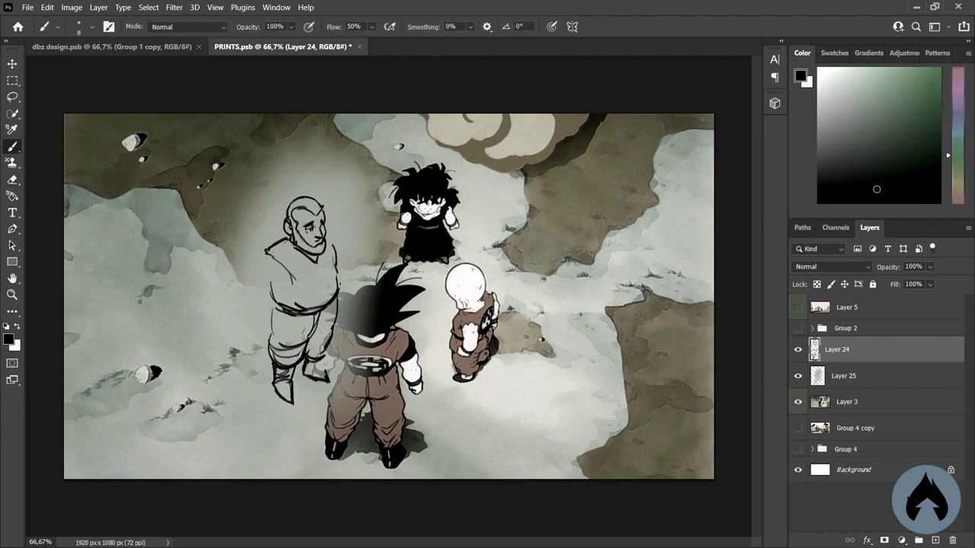
drag(265, 253, 257, 279)
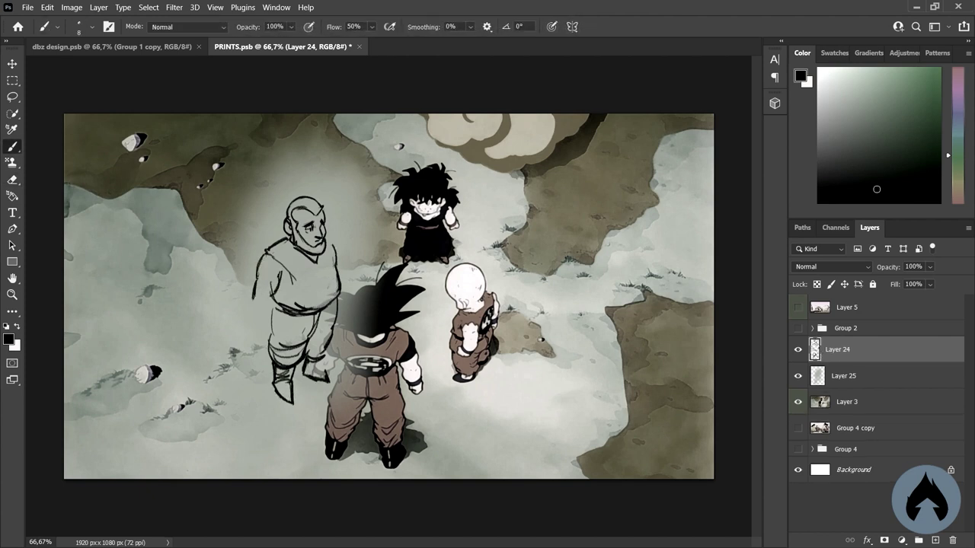
drag(259, 318, 274, 333)
Erase the man's facial features on Layer 24 and redraw his eyes, nose and beard with the 8 px brush
key(e)
drag(301, 224, 320, 248)
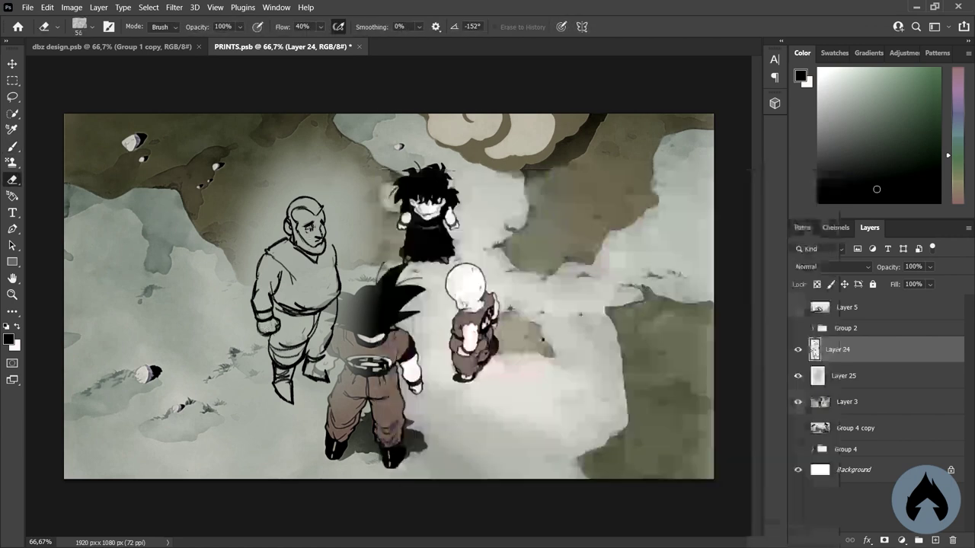
key(b)
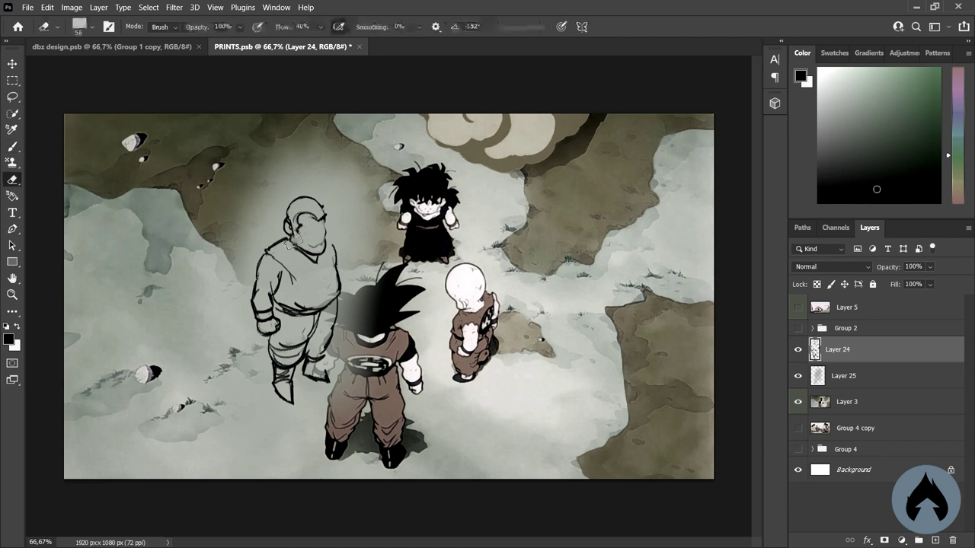
drag(325, 215, 327, 227)
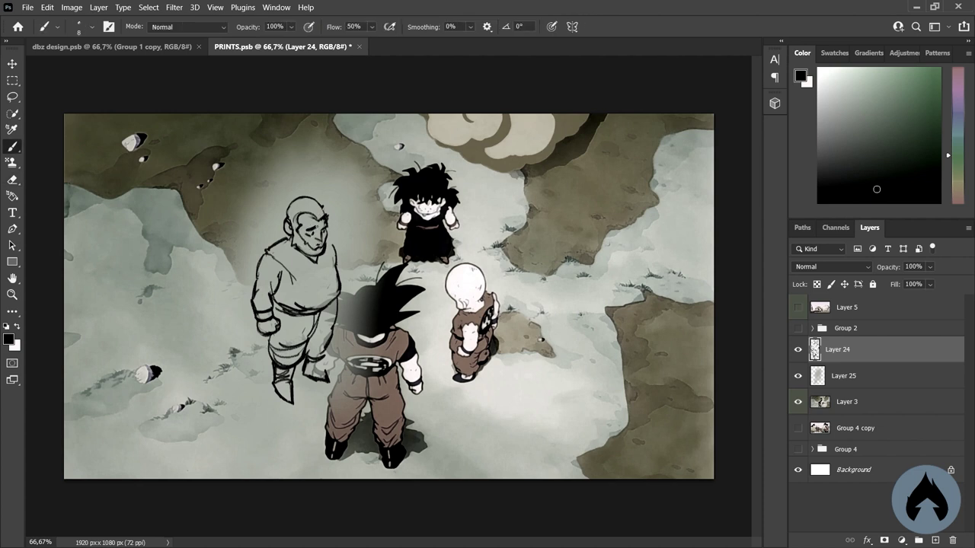
Sketch the man's torn sleeve, chest emblem, second arm and knotted sash on Layer 24, erasing and redrawing lines as needed
drag(323, 224, 326, 230)
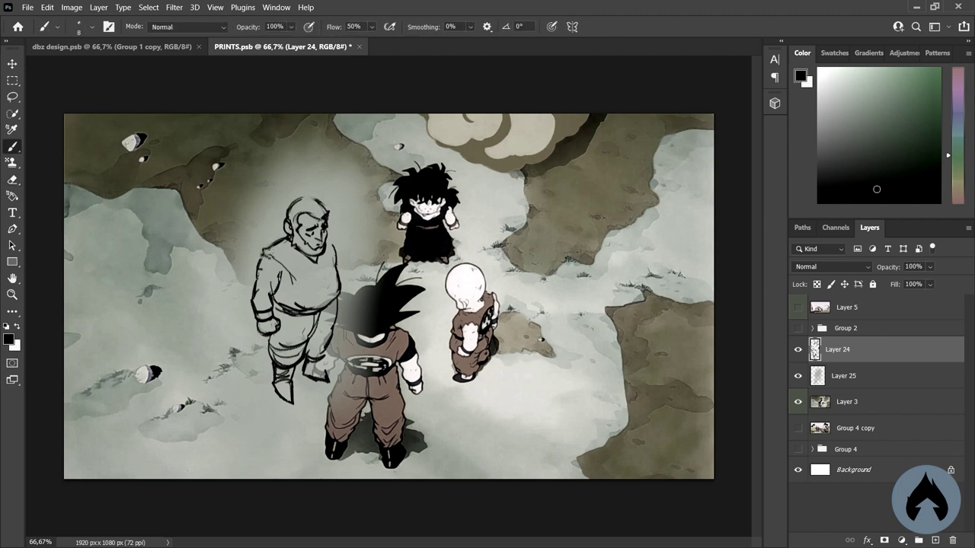
mouse_move(260, 274)
mouse_down()
mouse_move(264, 310)
mouse_move(277, 283)
mouse_move(257, 275)
mouse_move(260, 292)
mouse_move(259, 261)
mouse_up()
key(e)
key(b)
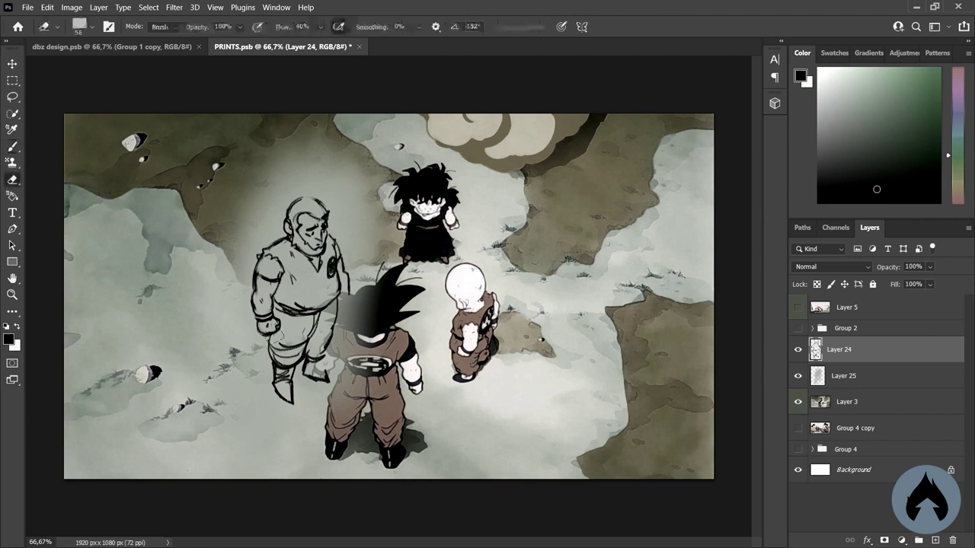
key(e)
key(b)
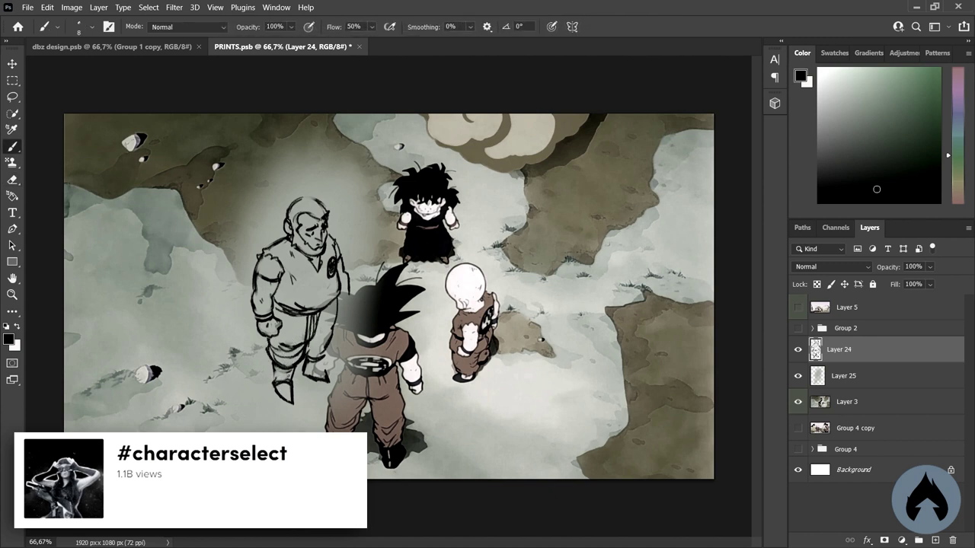
right_click(310, 327)
key(Escape)
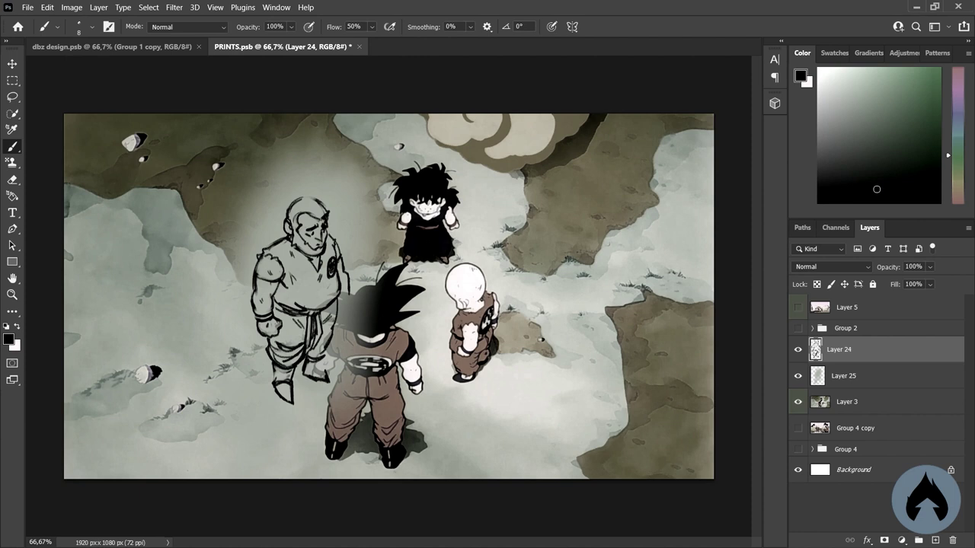
key(ctrl+shift+z)
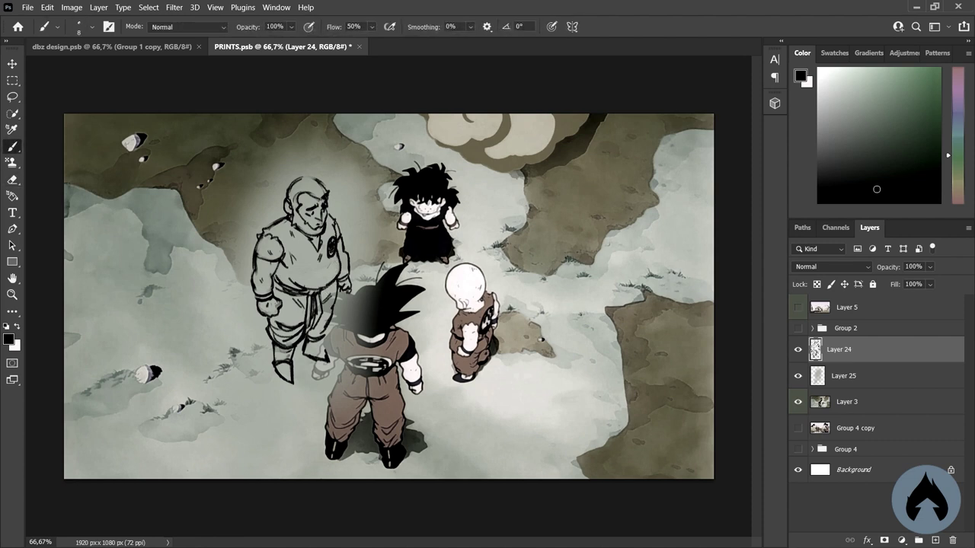
Select the man's head with the Lasso and lower it slightly onto his shoulders
key(l)
mouse_move(304, 160)
mouse_down()
mouse_move(278, 207)
mouse_move(304, 160)
mouse_up()
key(Delete)
key(b)
key(ctrl+d)
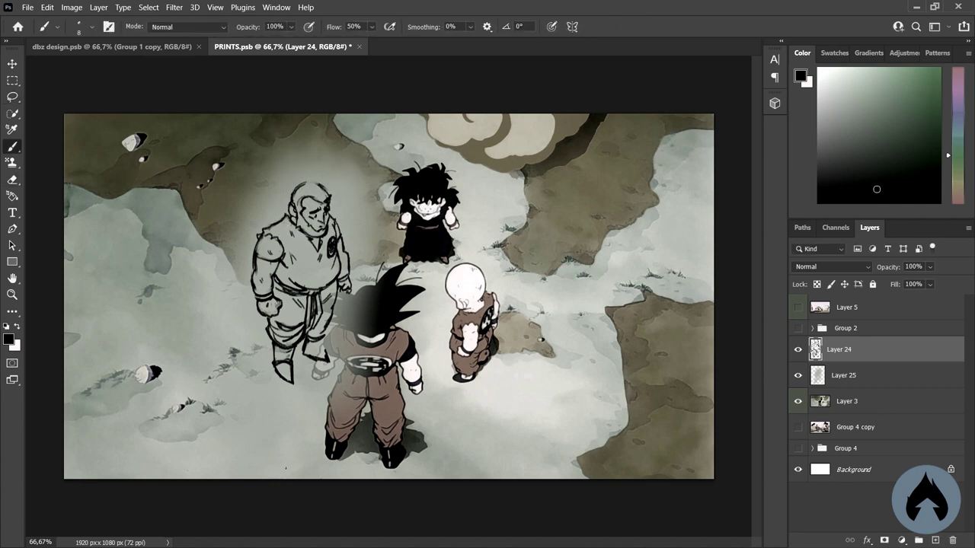
Clean up the man's sketched outlines around the head and shoulders on Layer 24 with the eraser and the 8 px brush
key(e)
key(b)
key(e)
key(b)
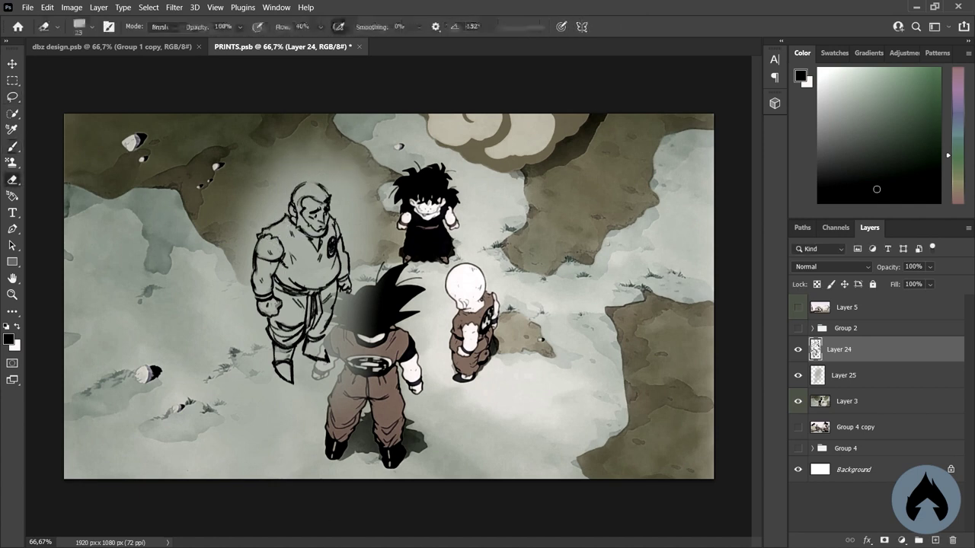
key(e)
key(b)
key(e)
key(b)
key(e)
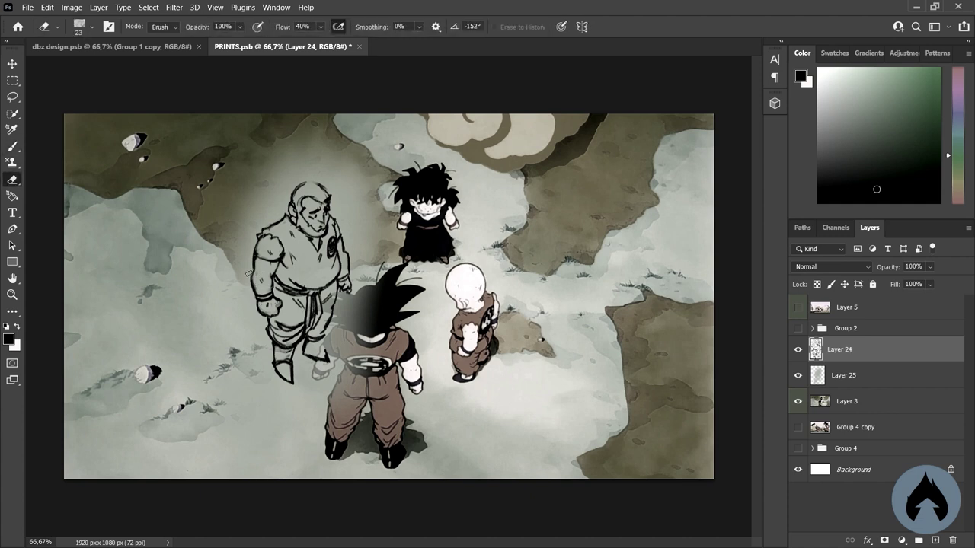
Erase and redraw the outline of the man's far arm on Layer 24 and save the document
key(b)
key(e)
key(b)
key(e)
key(b)
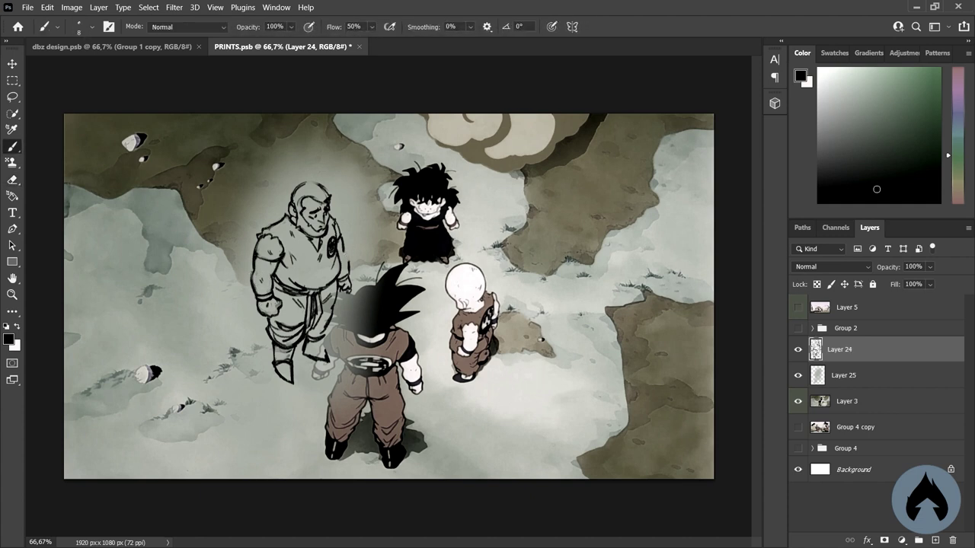
key(e)
key(b)
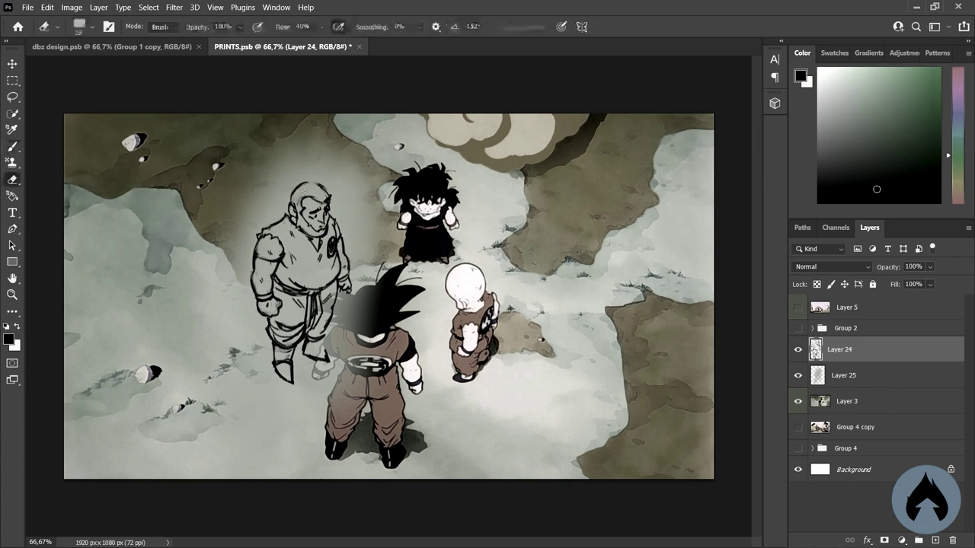
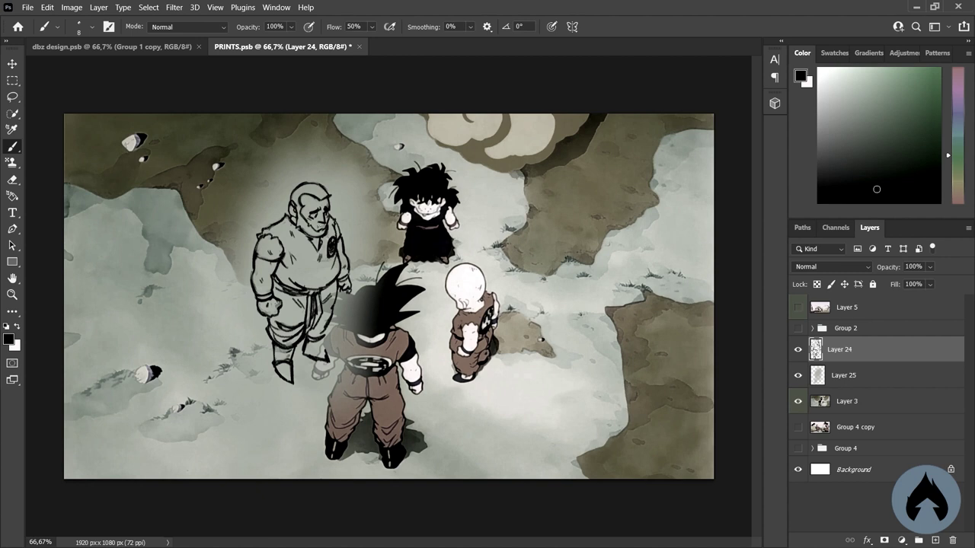
key(ctrl+s)
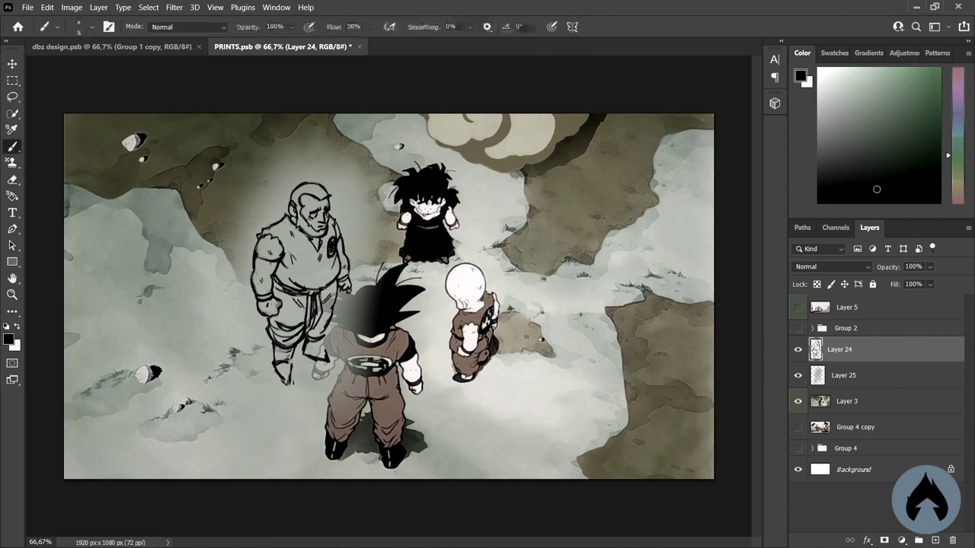
Redraw the man's front boot, far hand and second lower leg on Layer 24
mouse_move(277, 365)
mouse_down()
mouse_move(284, 382)
mouse_move(292, 379)
mouse_up()
key(e)
key(b)
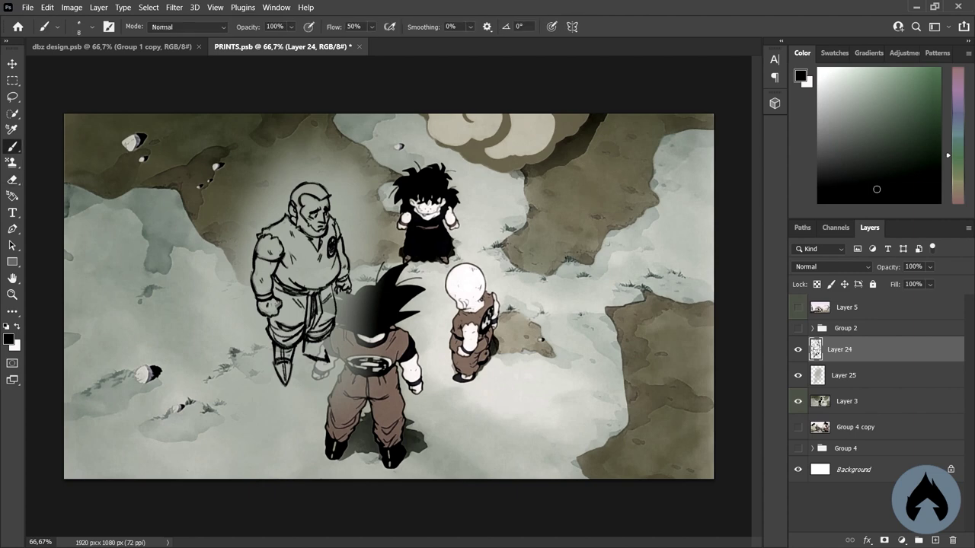
drag(327, 282, 335, 321)
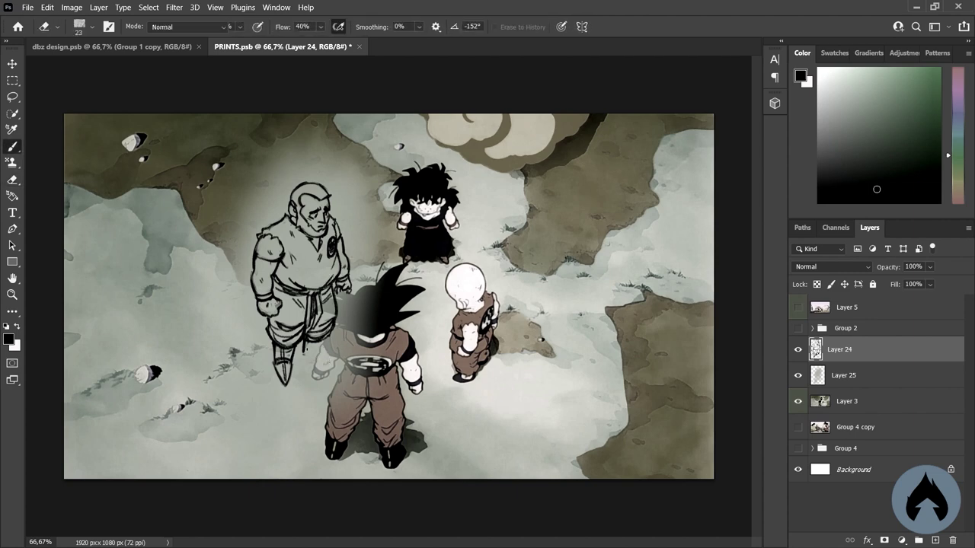
drag(305, 351, 324, 352)
Hide Layer 25 and touch up the man's linework where his leg meets Goku's arm
key(z)
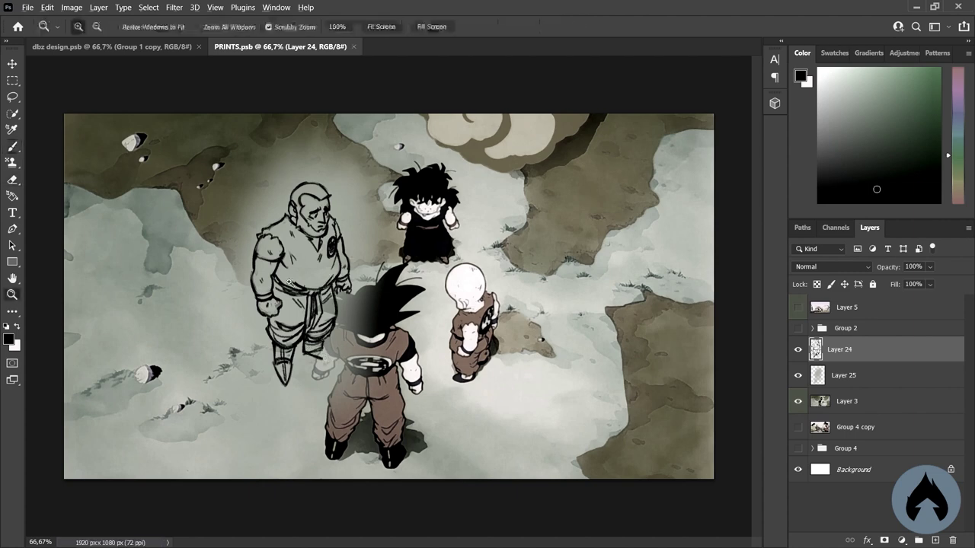
click(798, 375)
click(303, 277)
key(e)
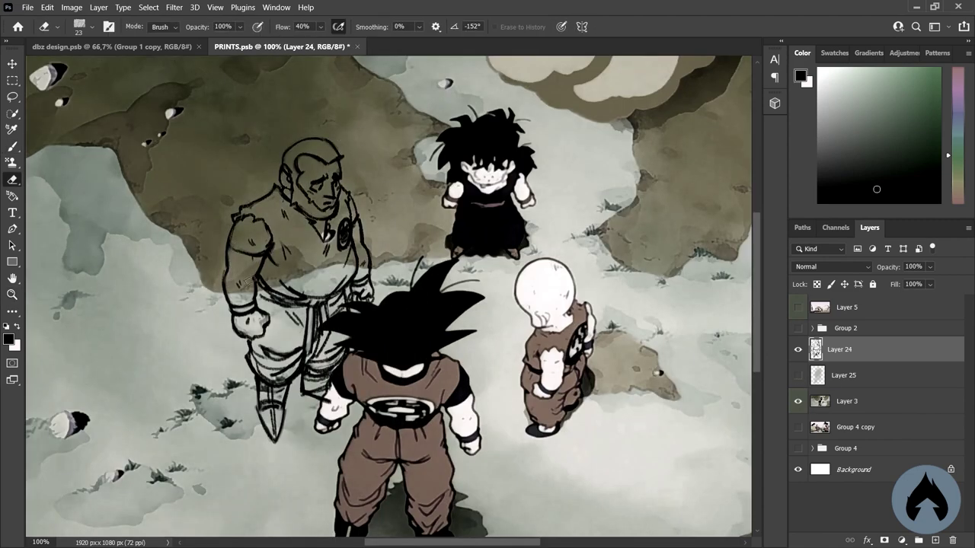
key(b)
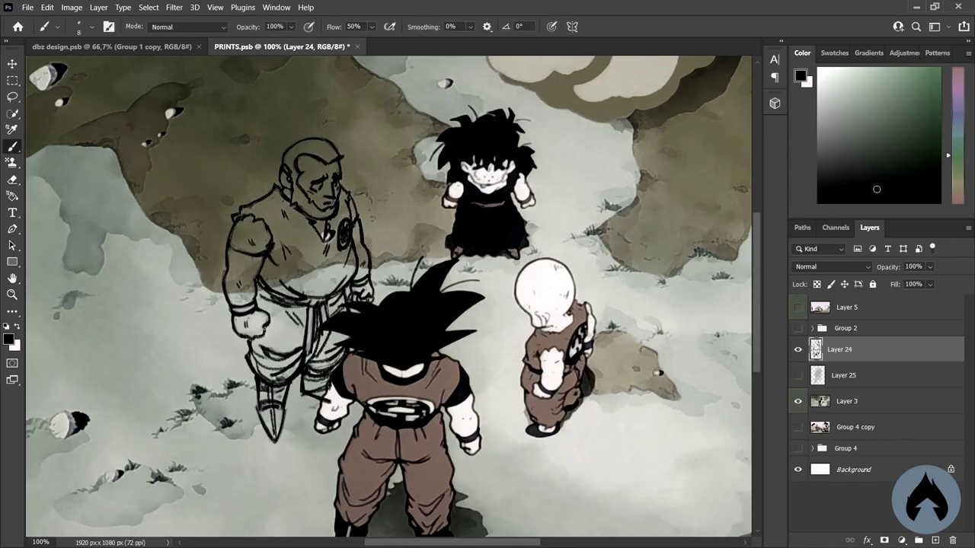
key(e)
key(b)
key(e)
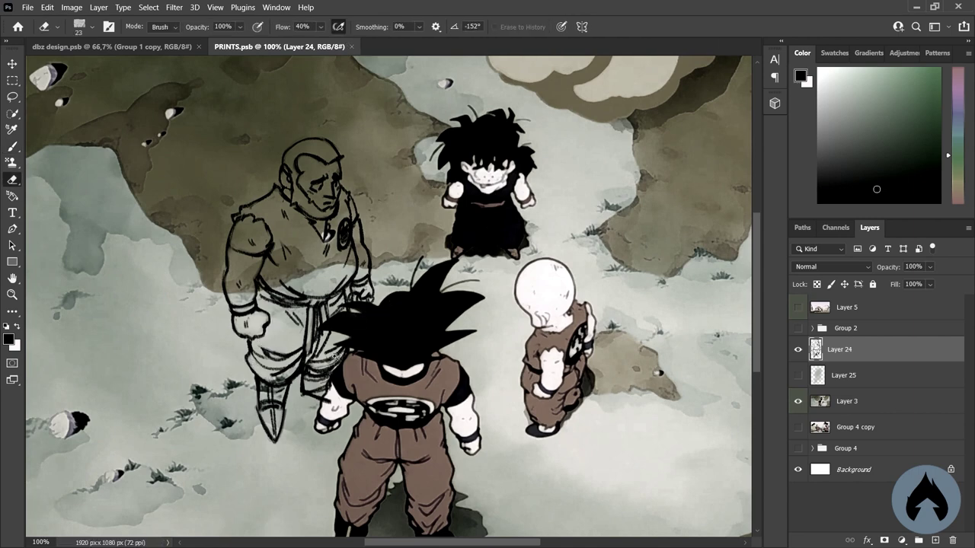
Add a new layer beneath Layer 24 and set the painting colour to white
key(z)
key(ctrl+minus)
key(ctrl+minus)
key(ctrl+minus)
ctrl+click(918, 540)
click(318, 255)
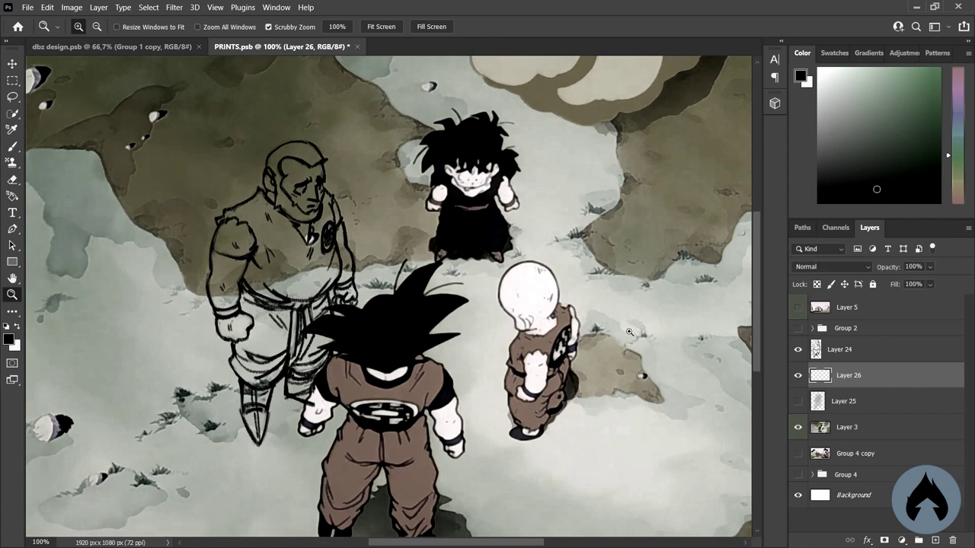
key(b)
key(x)
right_click(389, 172)
key(Escape)
Trace the man's silhouette with the Lasso on Layer 26 and fill it with white
key(l)
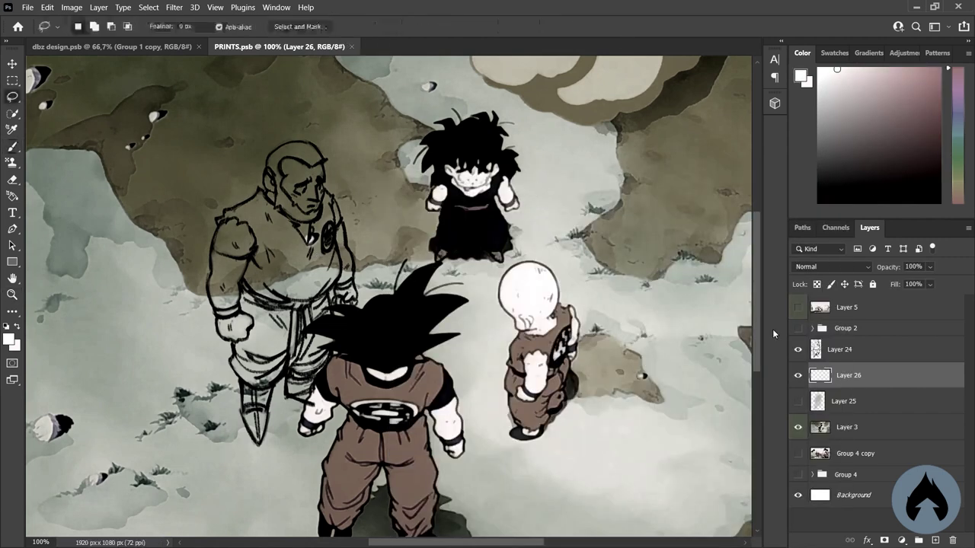
mouse_move(265, 190)
mouse_down()
mouse_move(221, 230)
mouse_move(210, 292)
mouse_up()
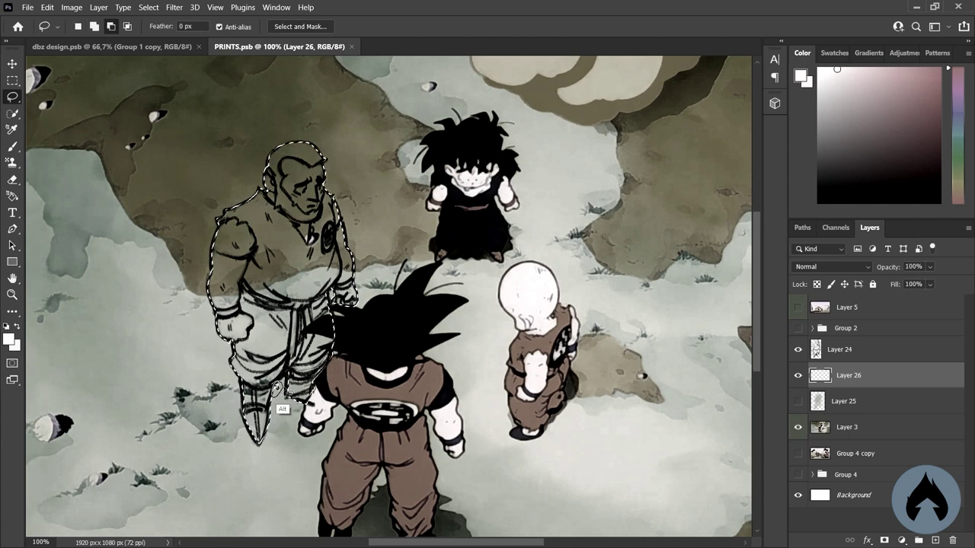
key(alt+BackSpace)
key(ctrl+d)
Add a layer clipped to the white silhouette and paint the man's vest and trousers with the brown sampled from Krillin's uniform
click(935, 540)
right_click(859, 374)
click(719, 238)
key(b)
alt+click(537, 326)
mouse_move(229, 205)
mouse_down()
mouse_move(255, 217)
mouse_move(282, 259)
mouse_move(320, 286)
mouse_move(305, 258)
mouse_move(328, 229)
mouse_move(327, 206)
mouse_move(342, 262)
mouse_up()
mouse_move(259, 304)
mouse_down()
mouse_move(267, 343)
mouse_move(244, 358)
mouse_move(262, 377)
mouse_up()
key(bracketleft)
key(bracketleft)
mouse_move(297, 316)
mouse_down()
mouse_move(301, 377)
mouse_move(318, 356)
mouse_move(324, 298)
mouse_up()
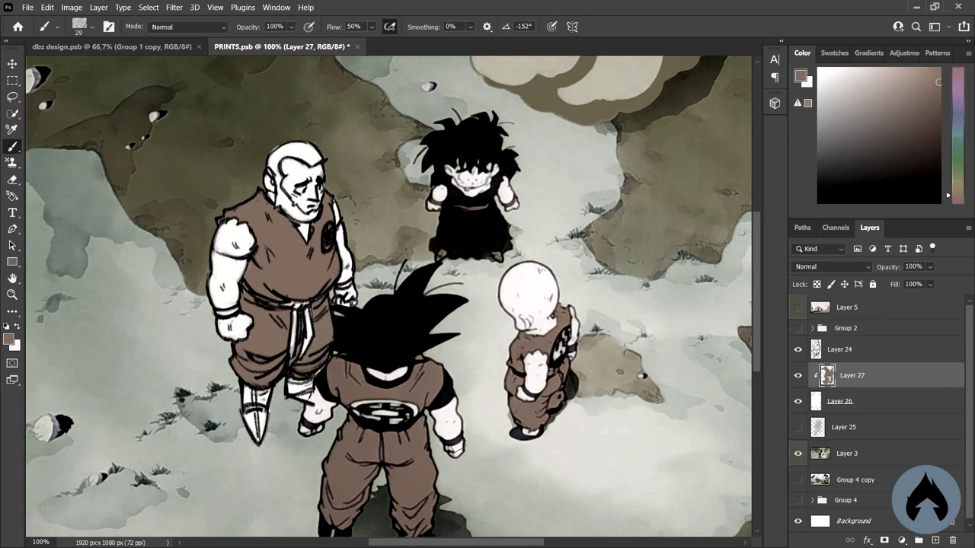
Add another clipped layer and paint the man's hair and beard dark grey-brown, using the earlier Group 2 artwork as colour reference
click(112, 46)
click(282, 46)
key(ctrl+shift+alt+n)
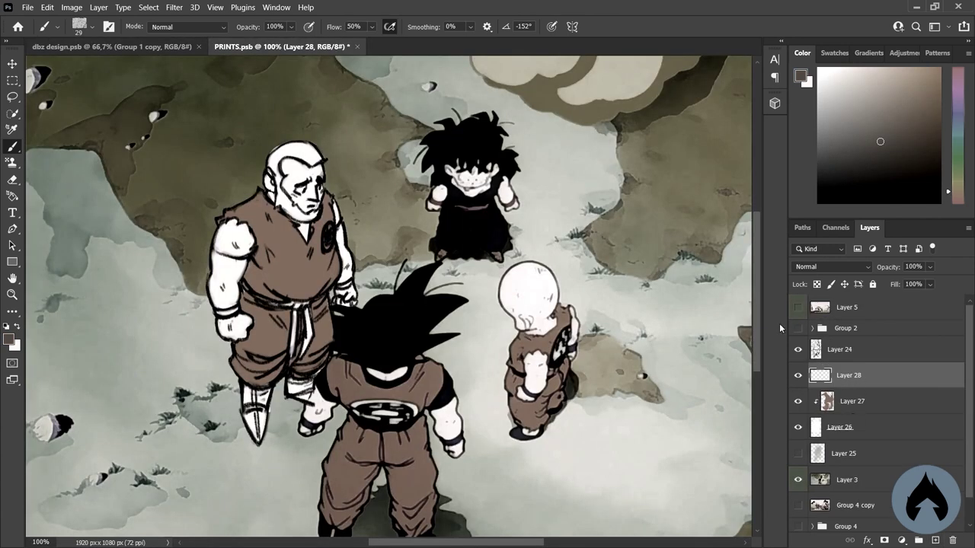
click(797, 328)
drag(271, 164, 307, 146)
key(ctrl+alt+g)
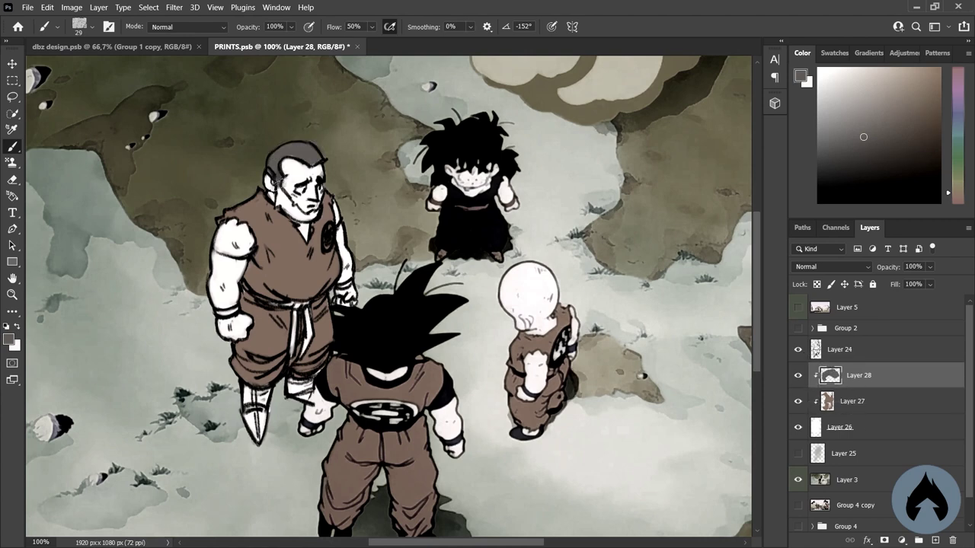
mouse_move(293, 214)
mouse_down()
mouse_move(313, 220)
mouse_move(305, 223)
mouse_up()
Add a clipped layer beneath the brown uniform layer and paint the man's sleeve dark navy, matching the Group 2 artwork
click(797, 328)
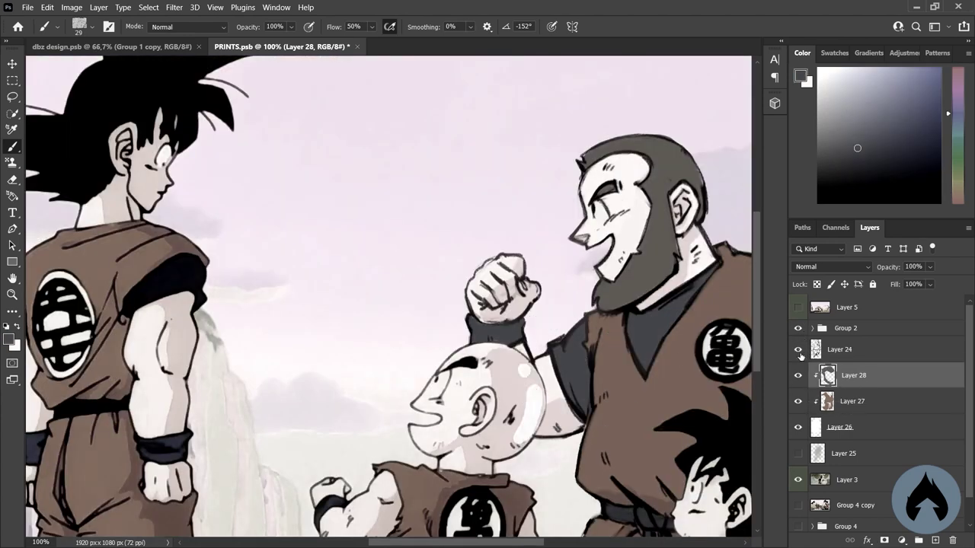
click(797, 329)
ctrl+click(935, 540)
drag(219, 227, 253, 251)
key(ctrl+bracketleft)
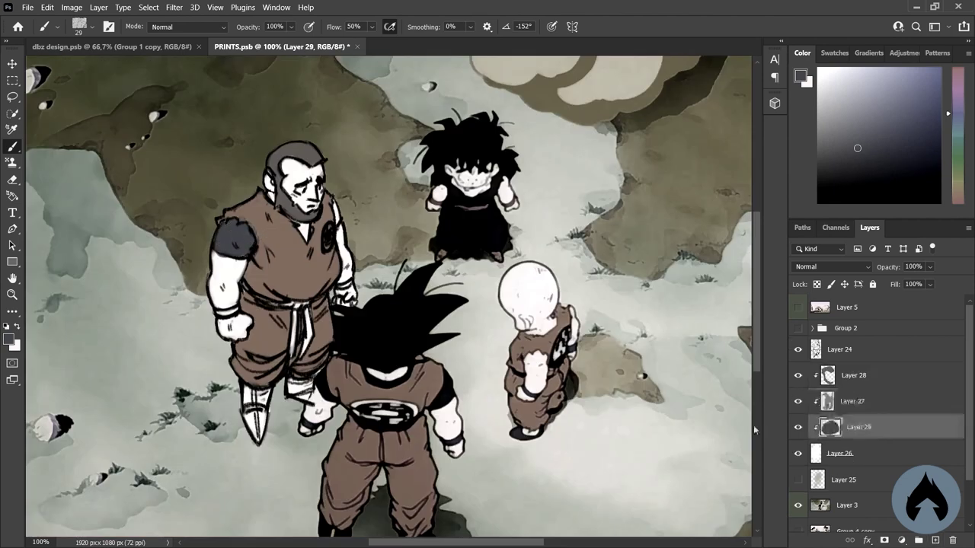
Paint the man's sash, wristbands, far sleeve and boots dark navy on Layer 29
key(e)
key(alt+bracketleft)
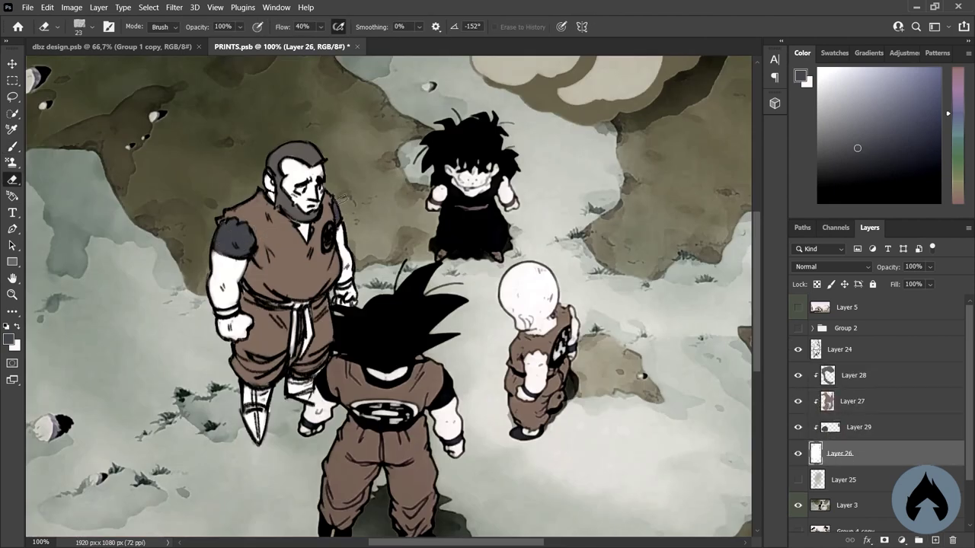
click(860, 404)
key(alt+bracketright)
key(b)
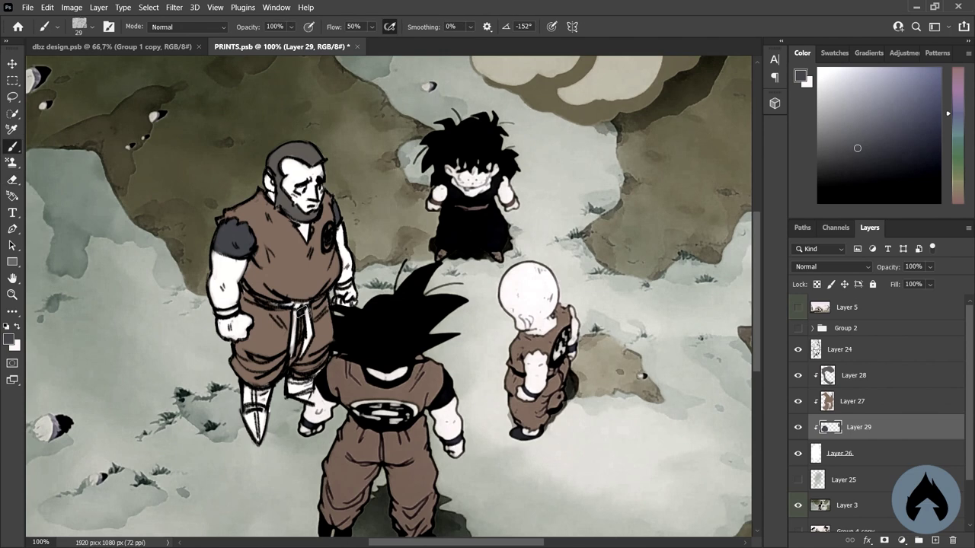
drag(298, 313, 308, 321)
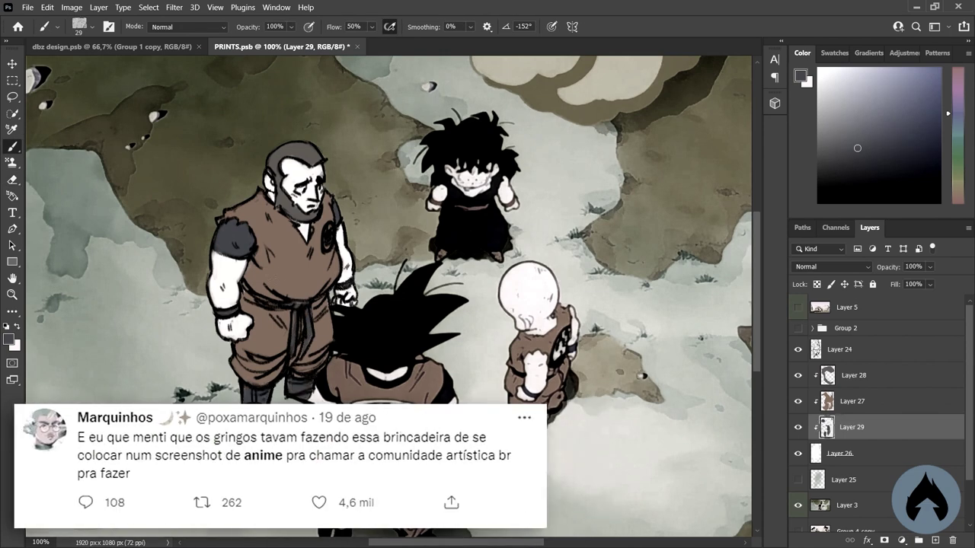
Sample white and touch up the edges of the man's silhouette on Layer 26
alt+click(357, 269)
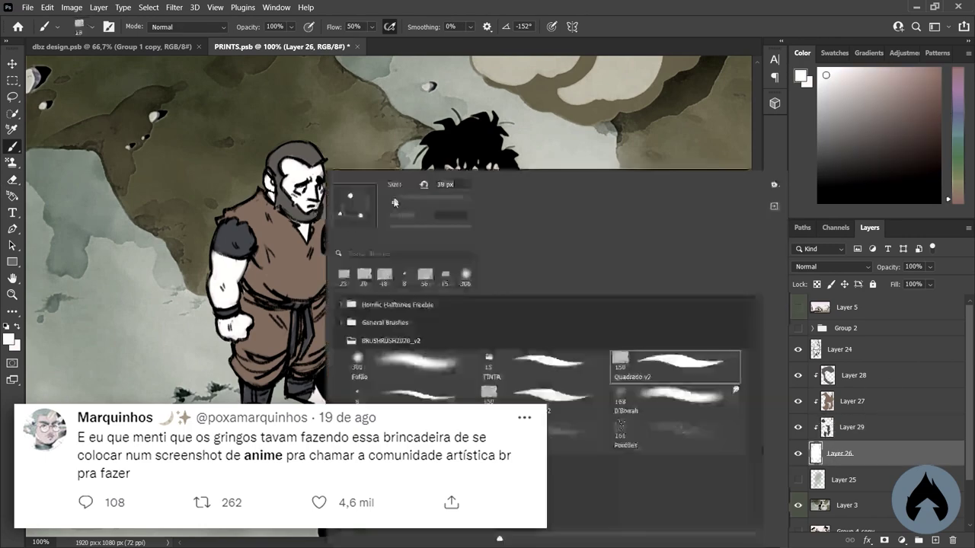
key(e)
click(821, 355)
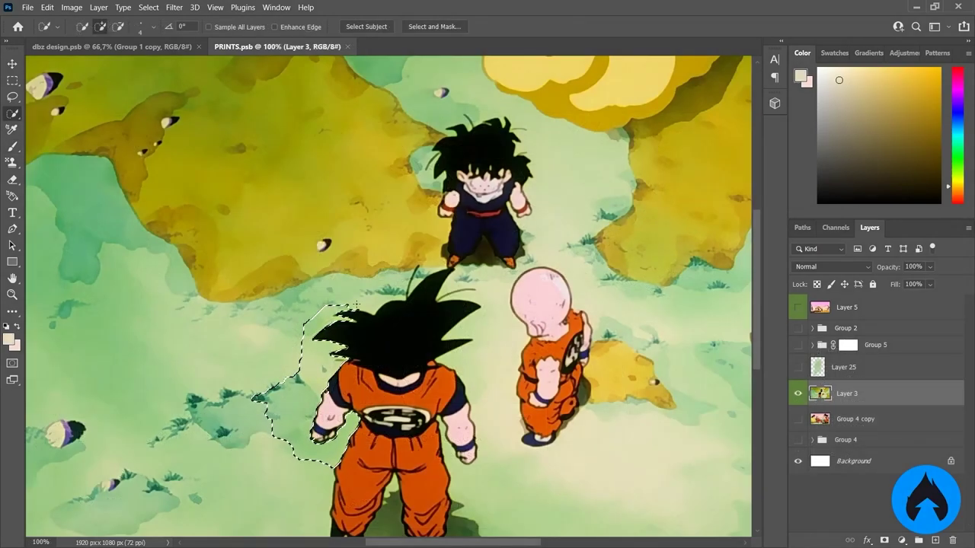
Refine the selection edge along Goku's hair on Layer 3, including the thin strand above his shoulder
click(348, 345)
scroll(348, 345, up, 2)
key(l)
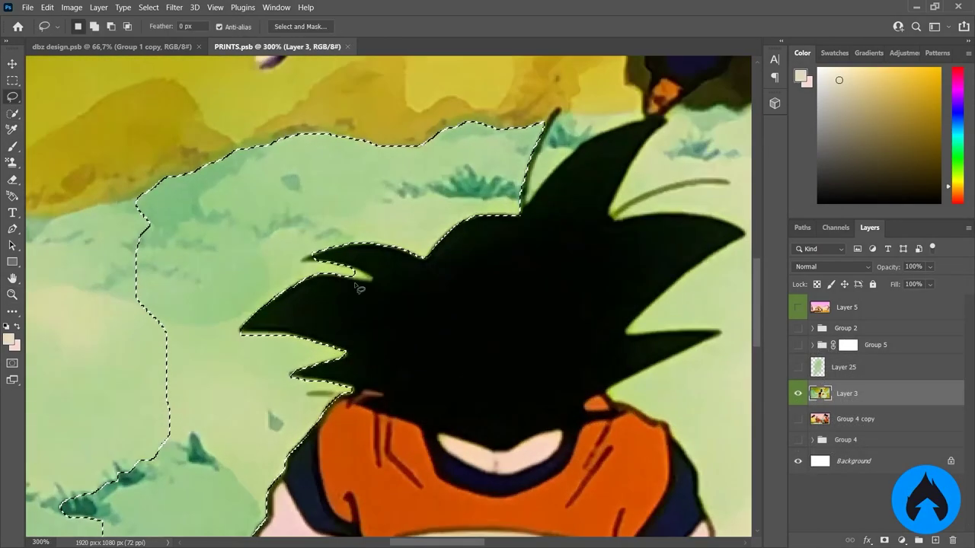
drag(305, 394, 348, 398)
scroll(348, 398, down, 4)
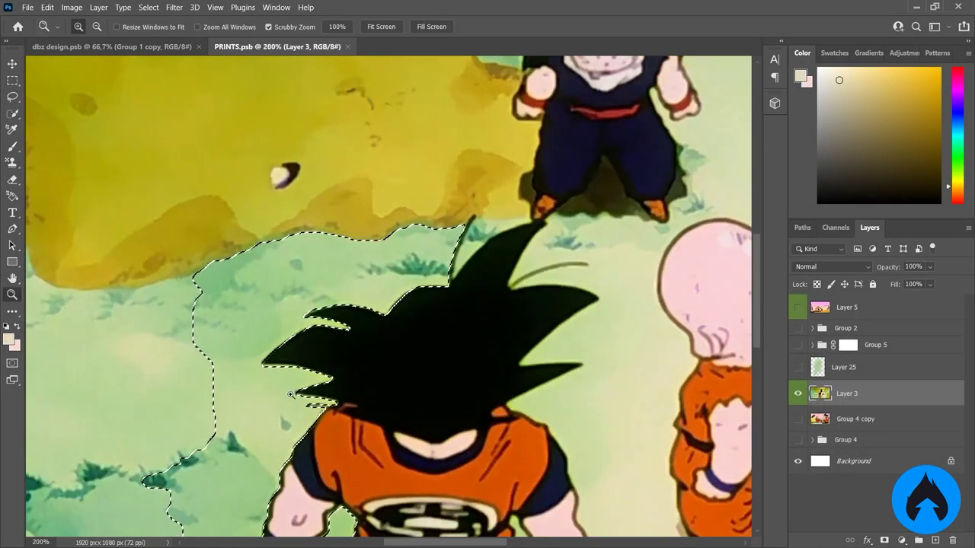
Invert the selection and paint Group 5's mask black with the Quadrado v2 brush to hide the man behind Goku
right_click(633, 371)
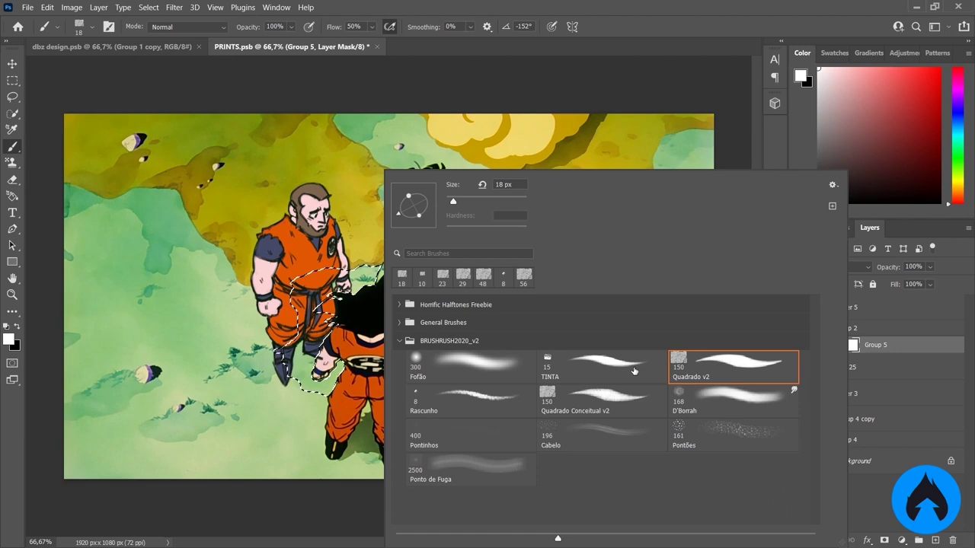
double_click(733, 366)
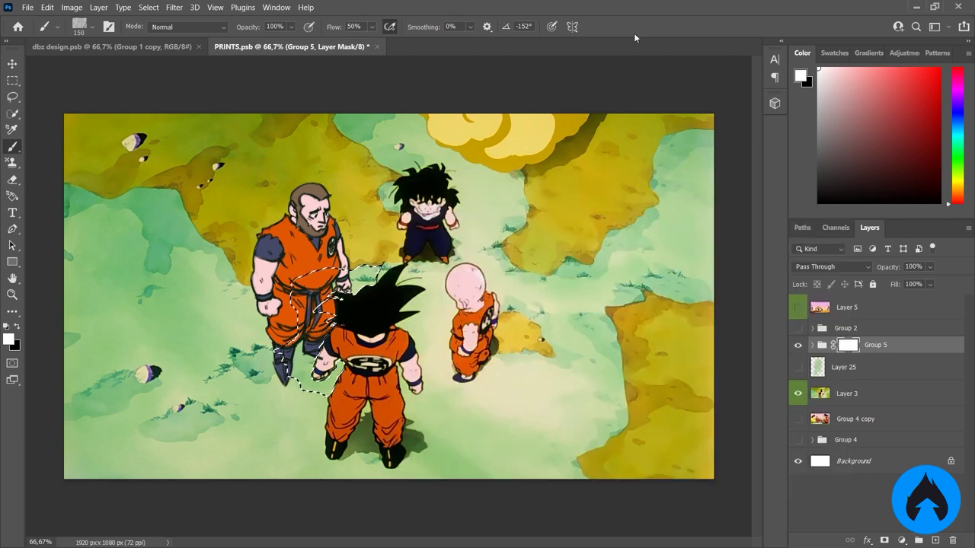
key(x)
key(ctrl+shift+i)
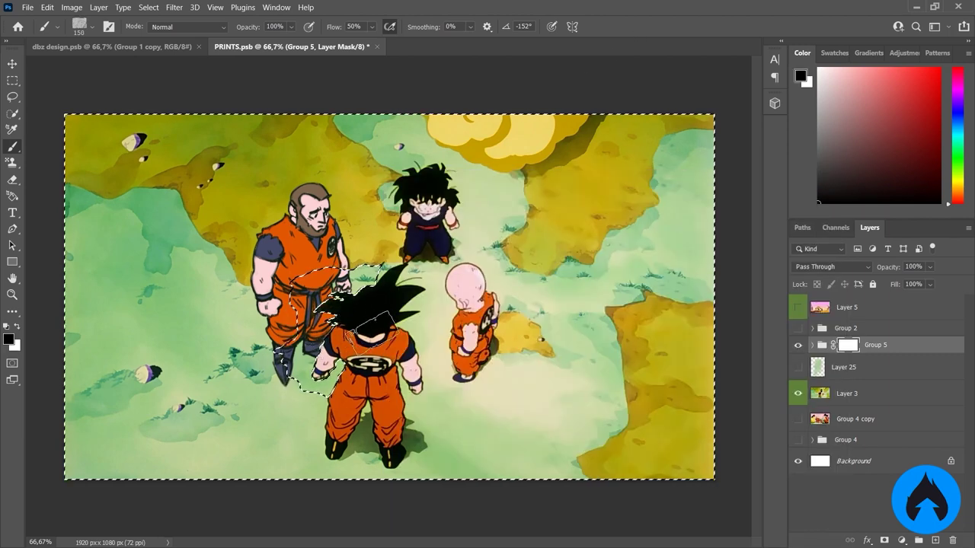
key(z)
click(361, 329)
Refine the edge of Group 5's layer mask in Select and Mask, shifting the edge inward
right_click(848, 345)
click(823, 438)
key(Tab)
key(Tab)
key(Tab)
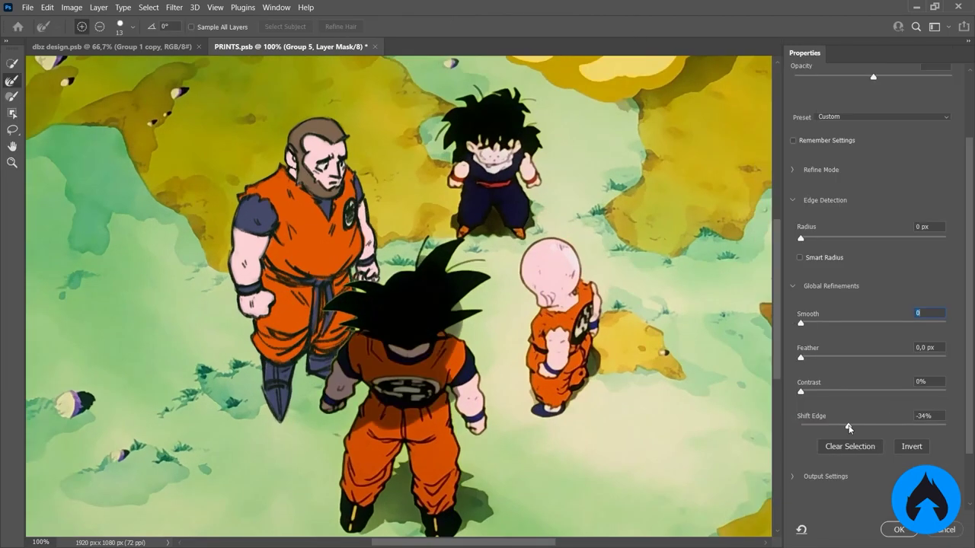
text(100)
key(Return)
key(Return)
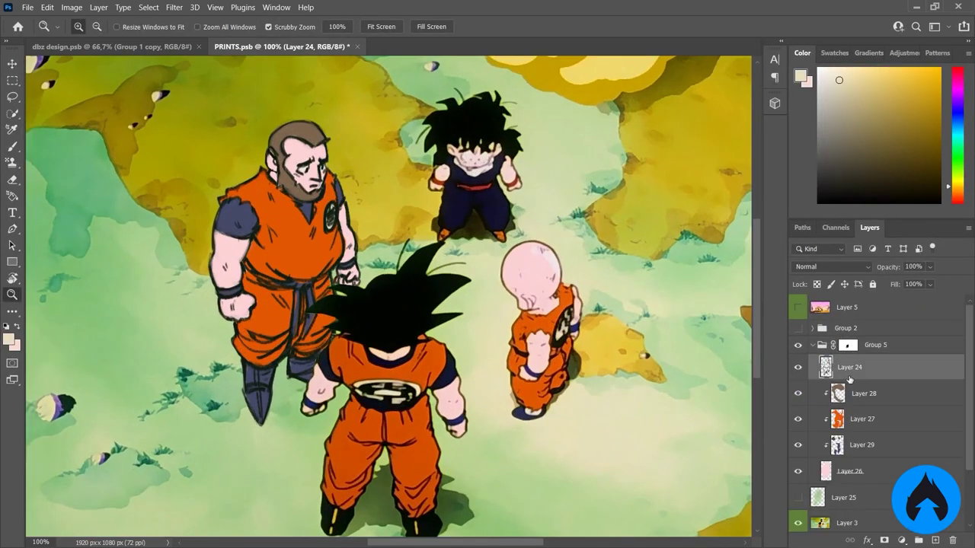
Add a layer above Group 5 and redraw the edges of Goku's hair in sampled black
drag(857, 368, 849, 346)
key(b)
alt+click(306, 312)
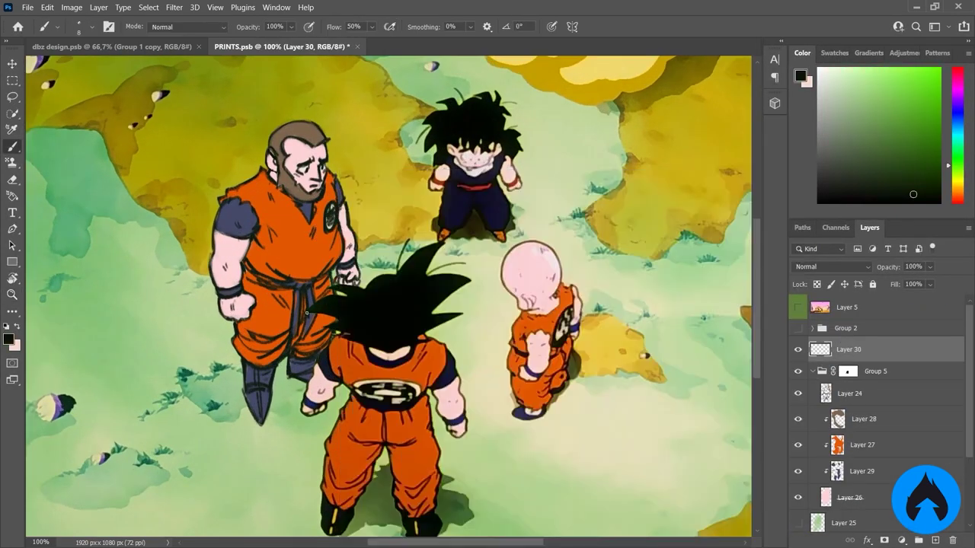
Lock Layer 24's transparent pixels and tint the man's skin outlines with a sampled brown and a soft brush
click(827, 388)
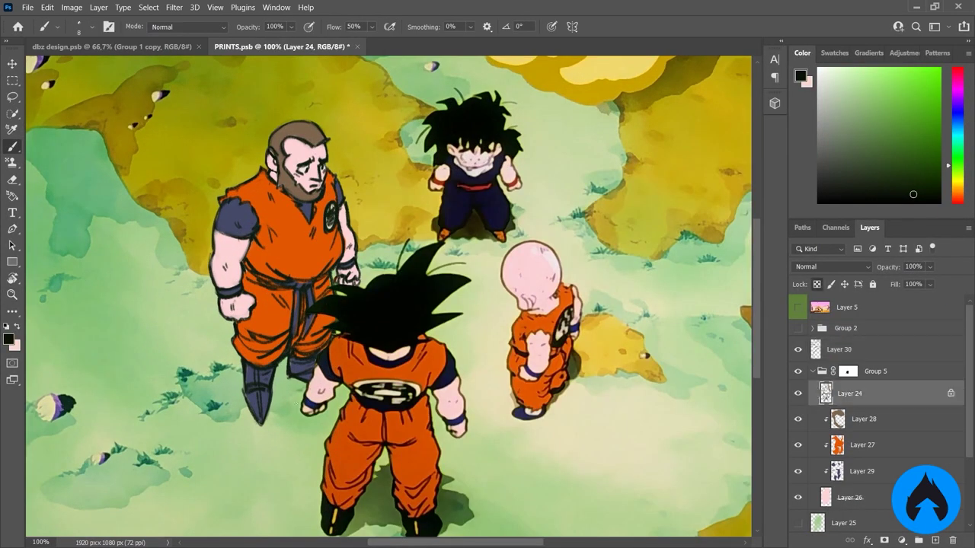
alt+click(547, 241)
right_click(488, 228)
key(Escape)
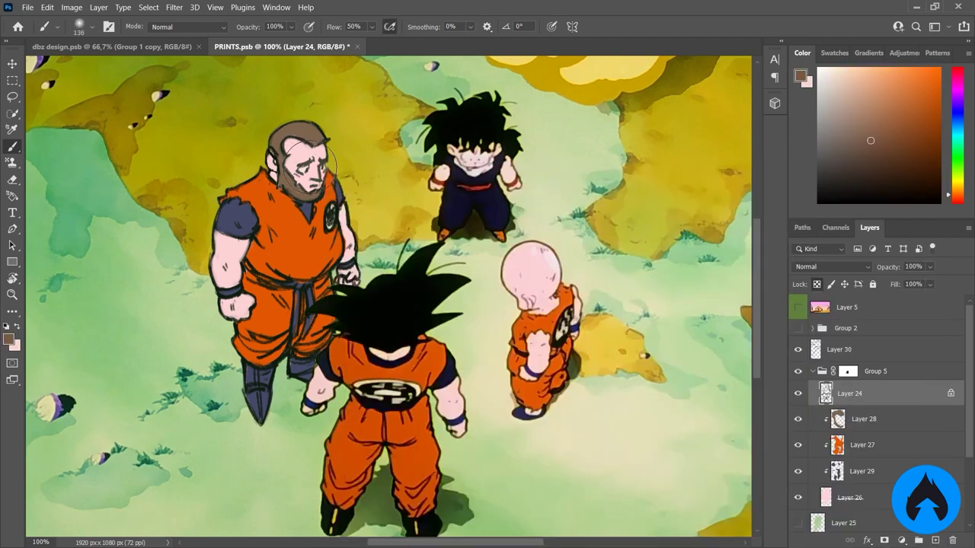
right_click(305, 164)
double_click(533, 365)
key(z)
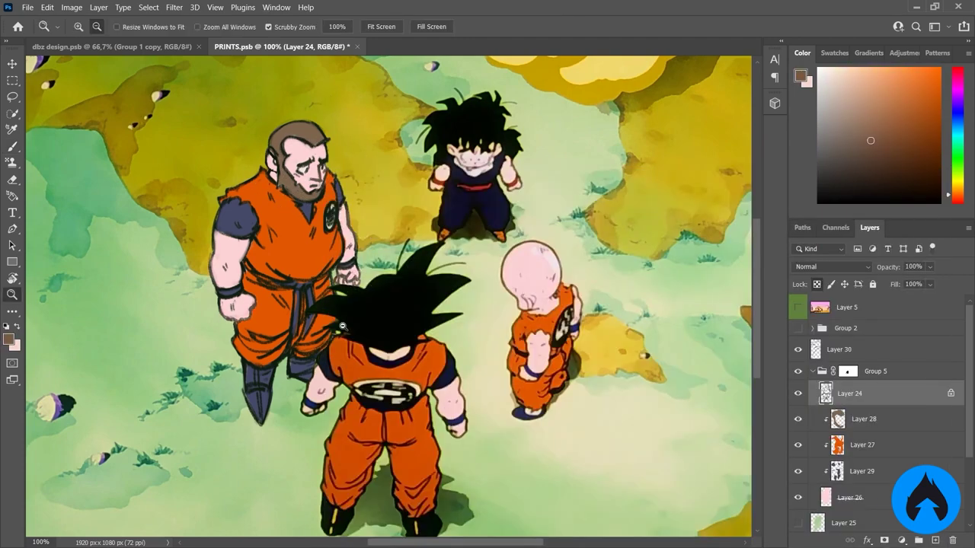
Erase the orange overlapping the man's dark sash on Layer 27 and save the document
click(861, 471)
click(861, 445)
key(e)
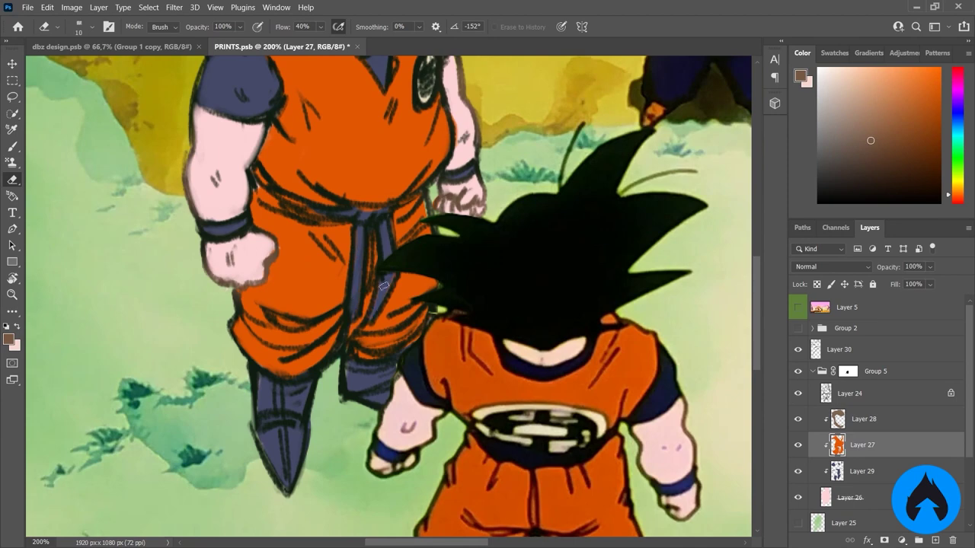
key(z)
key(ctrl+minus)
key(ctrl+minus)
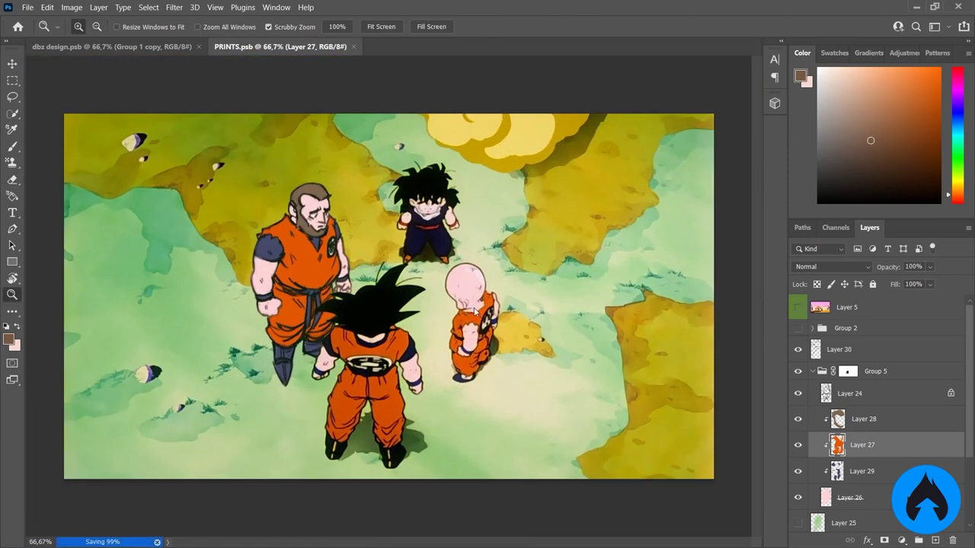
Sample a golden yellow from Goku's boot and make Layer 29 active for painting with the brush
click(260, 358)
key(b)
alt+click(358, 468)
key(alt+bracketleft)
right_click(426, 170)
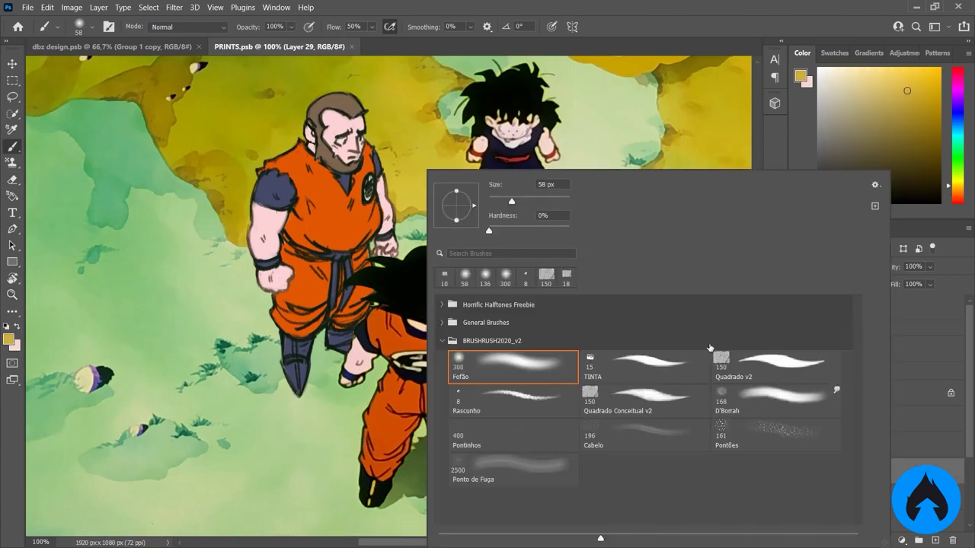
key(Escape)
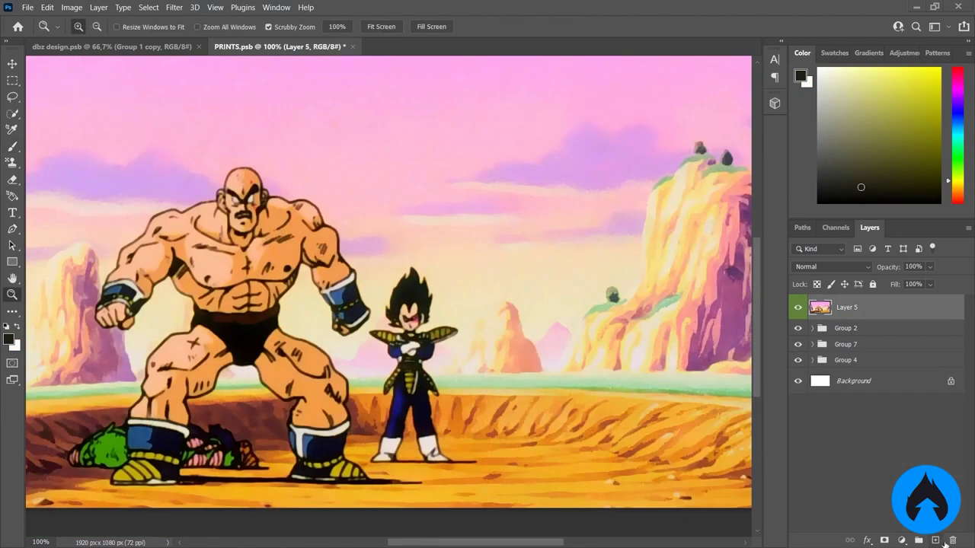
On a new layer above Layer 5, sketch the fallen man's head and curved back beside Vegeta with a dark brush
right_click(488, 170)
drag(556, 199, 560, 200)
key(Return)
mouse_move(519, 473)
mouse_down()
mouse_move(511, 450)
mouse_move(534, 445)
mouse_move(539, 455)
mouse_move(518, 472)
mouse_move(538, 472)
mouse_up()
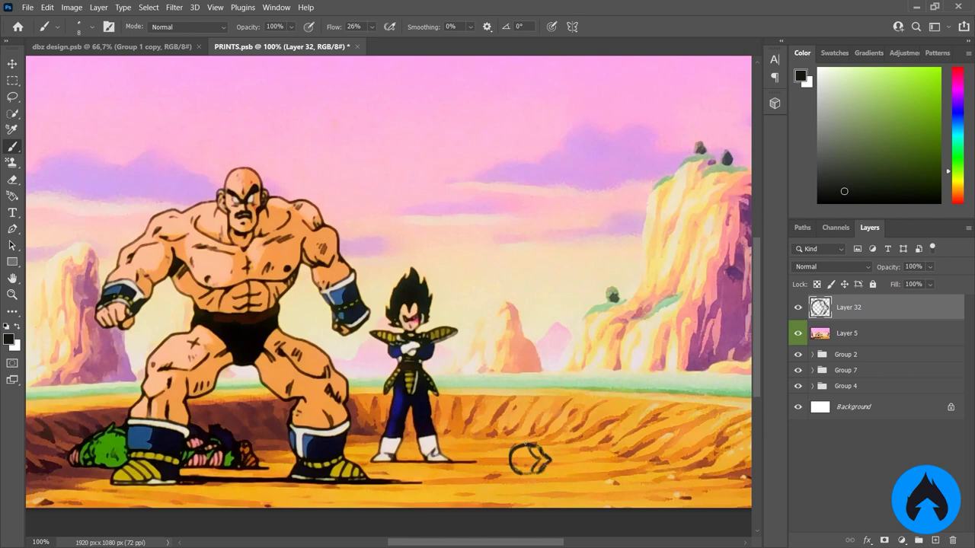
drag(558, 457, 568, 464)
mouse_move(506, 445)
mouse_down()
mouse_move(525, 429)
mouse_move(570, 440)
mouse_move(574, 453)
mouse_move(532, 435)
mouse_up()
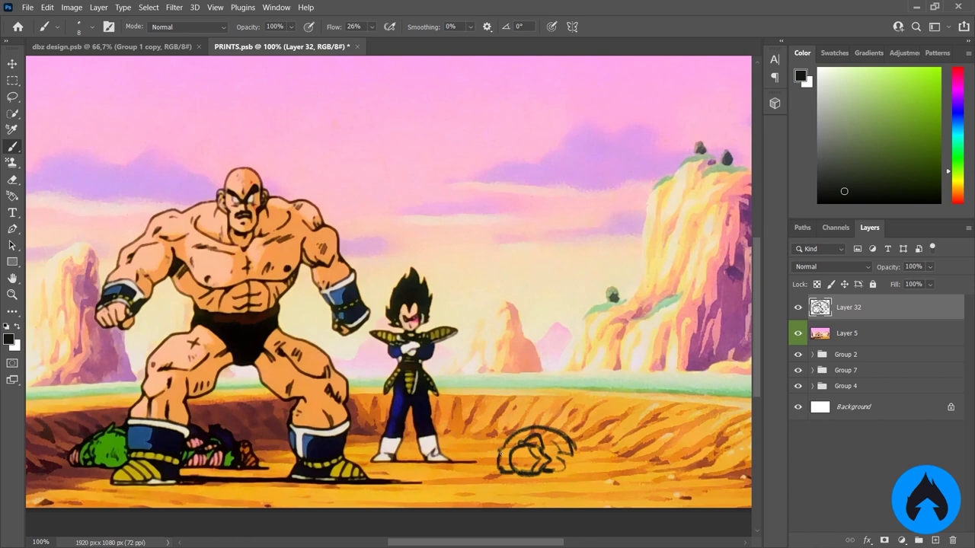
Sketch the fallen man's shoulders and the outstretched arm beside his head, cleaning up a stray stroke
drag(500, 455, 557, 467)
mouse_move(491, 454)
mouse_down()
mouse_move(476, 467)
mouse_move(500, 449)
mouse_up()
key(ctrl+z)
key(e)
key(b)
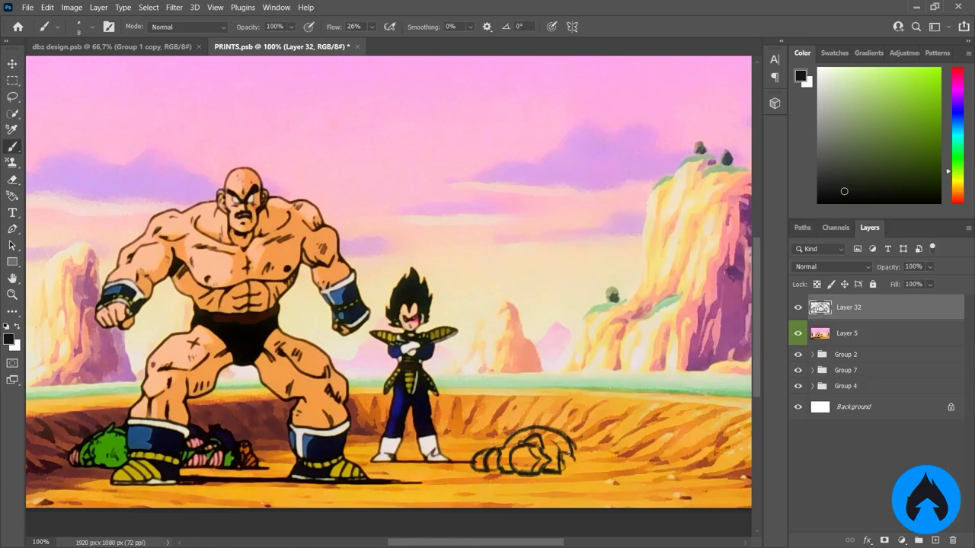
Sketch the fallen man's far arm, legs and feet, and darken the ground line beneath his body
drag(569, 454, 599, 472)
mouse_move(595, 456)
mouse_down()
mouse_move(613, 441)
mouse_move(570, 443)
mouse_up()
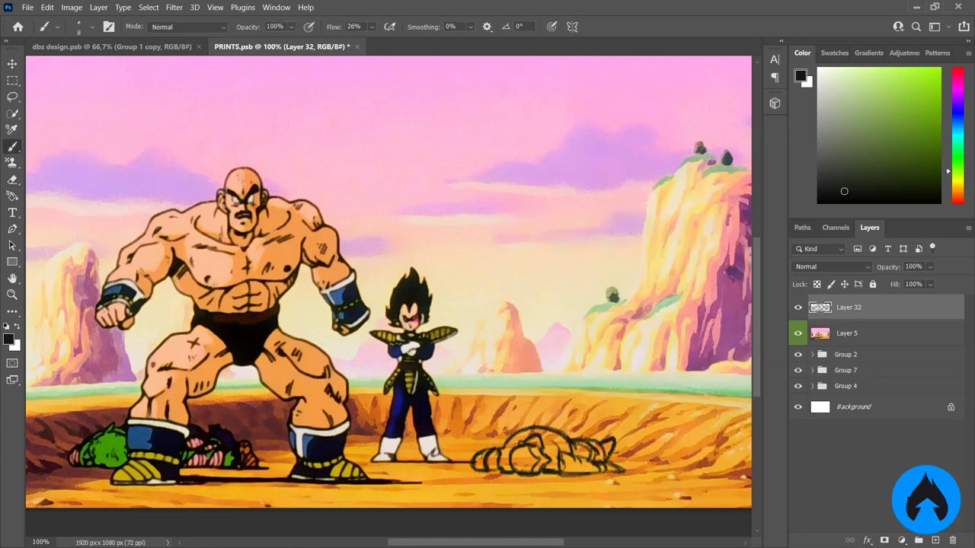
key(e)
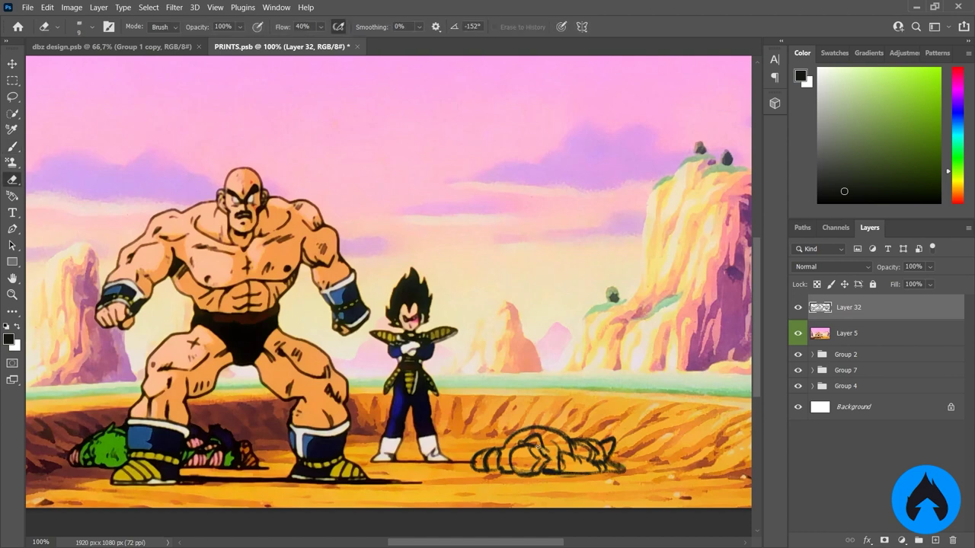
key(b)
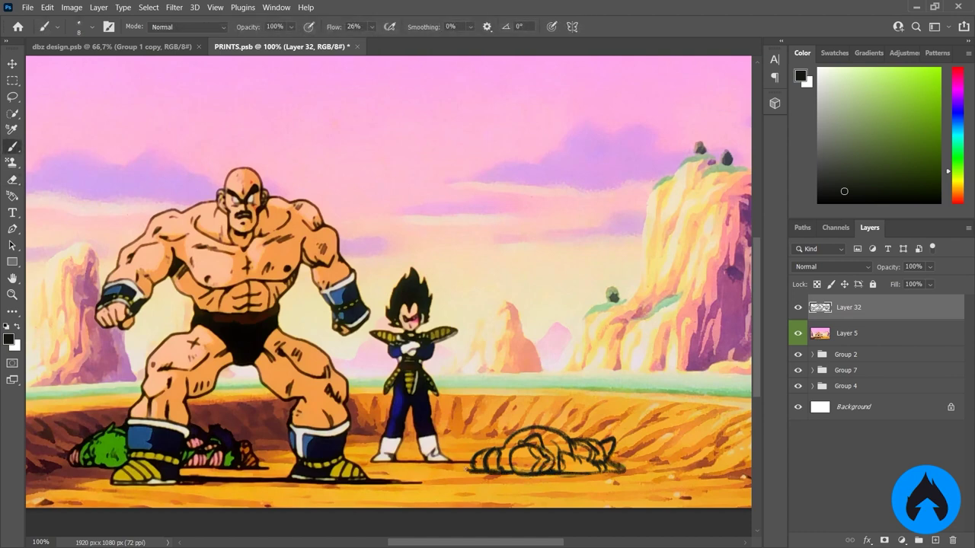
drag(609, 474, 634, 472)
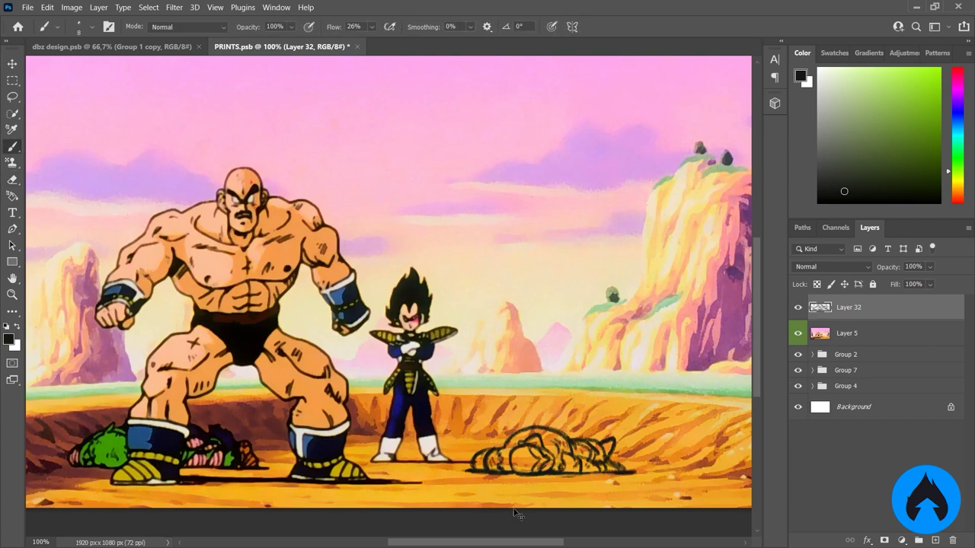
Group the sketch layer with Layer 5 and sample the man's hair brown from the Group 2 artwork
key(z)
alt+click(502, 416)
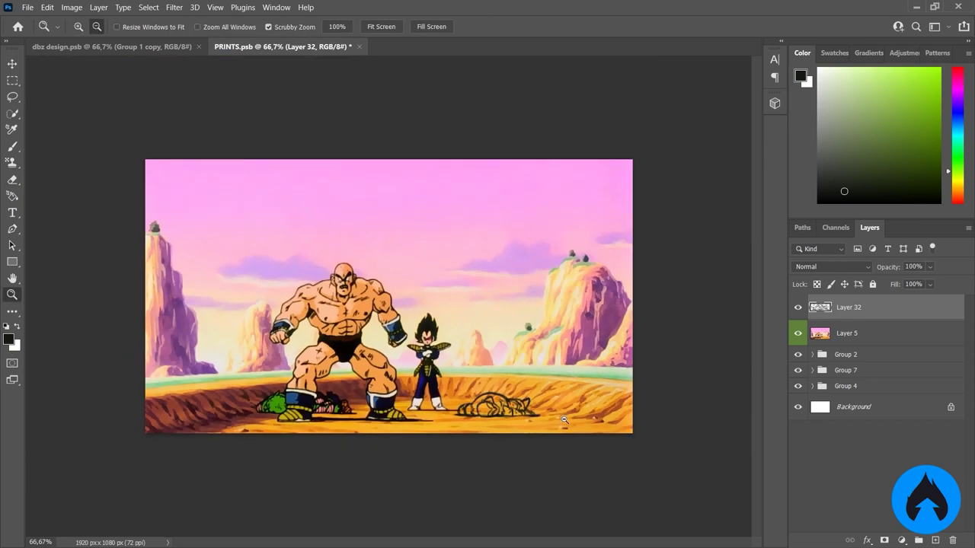
click(503, 416)
key(ctrl+g)
click(798, 302)
key(b)
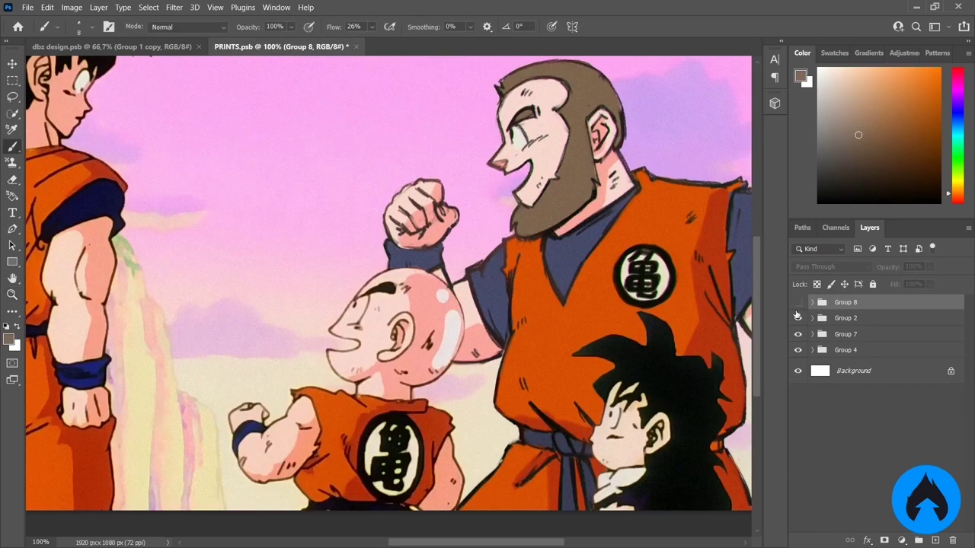
click(812, 318)
click(798, 303)
click(813, 302)
Paint the fallen man's head brown with the 25 px Quadrado v2 brush on a new layer beneath the sketch
key(ctrl+shift+alt+n)
right_click(518, 461)
click(861, 368)
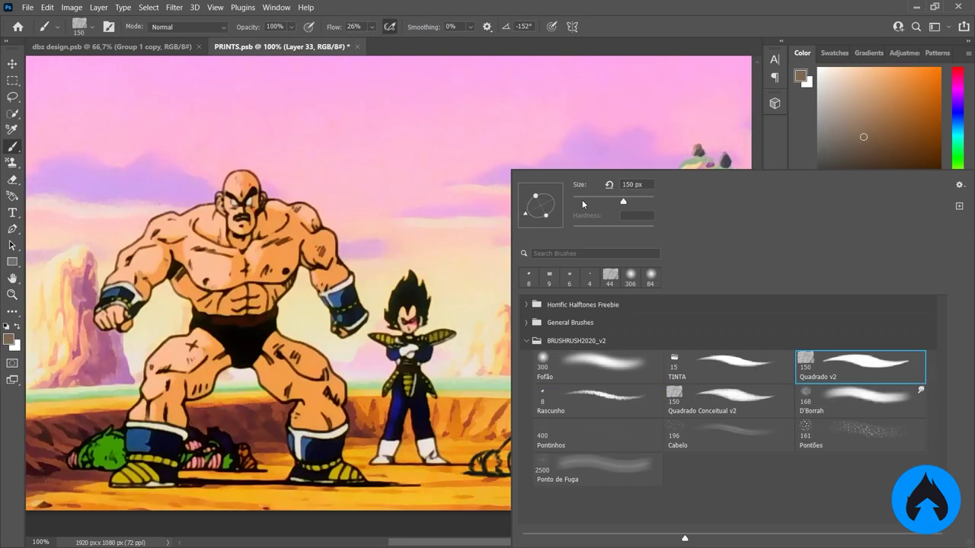
key(Return)
click(522, 461)
key(ctrl+bracketleft)
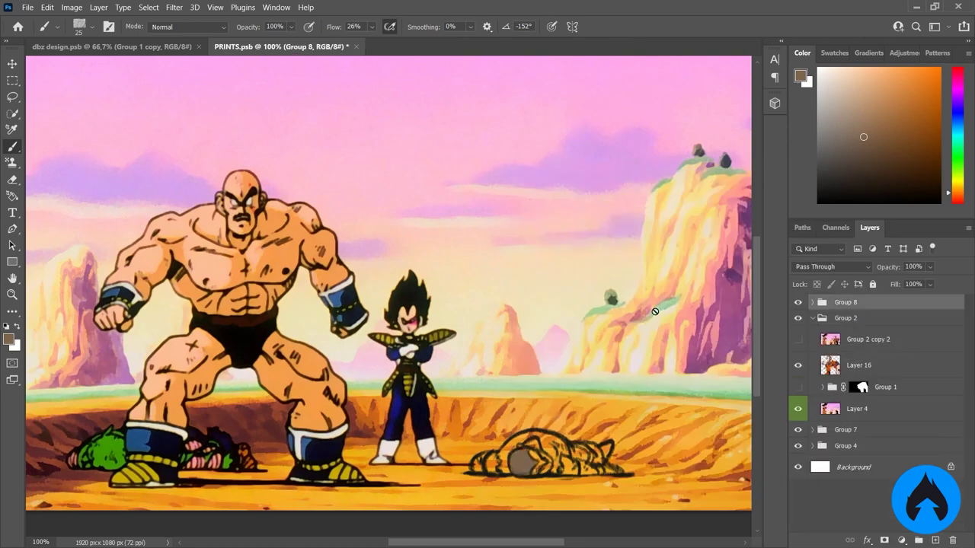
Paint the fallen man's face in a sampled skin tone and shape the brown beard around it on Layer 33
alt+click(655, 312)
click(858, 349)
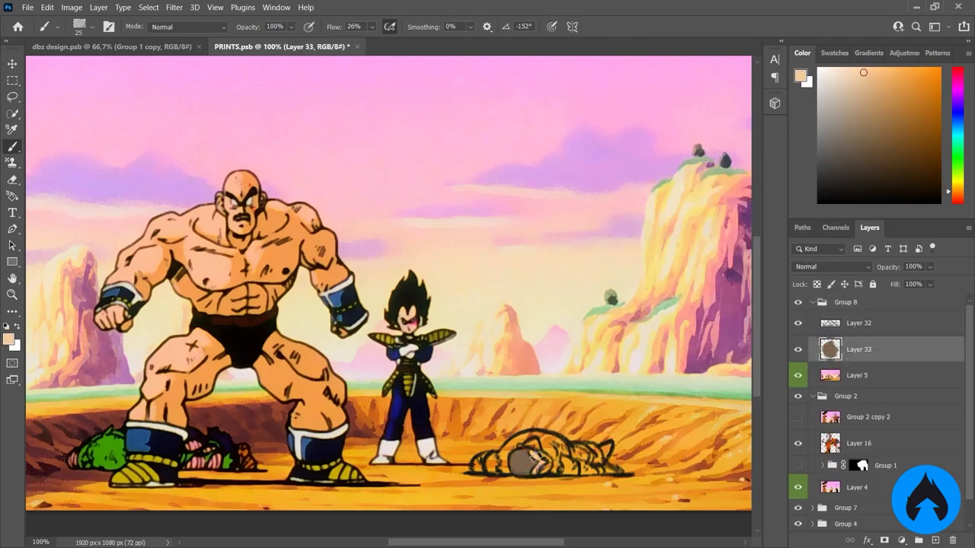
alt+click(536, 457)
drag(536, 457, 545, 465)
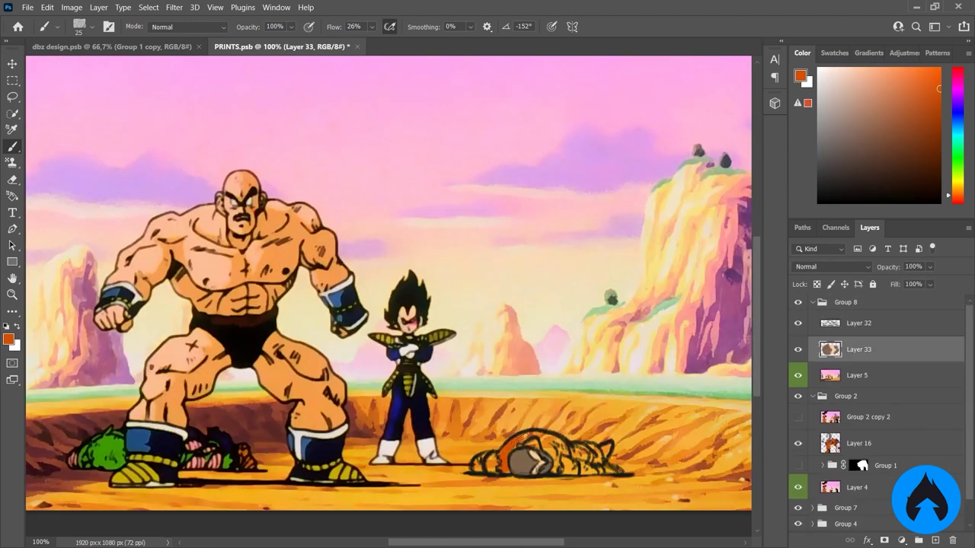
Paint the fallen man's uniform orange and his sleeves in the blue sampled from Nappa's boot
mouse_move(526, 438)
mouse_down()
mouse_move(553, 442)
mouse_move(559, 468)
mouse_move(598, 454)
mouse_up()
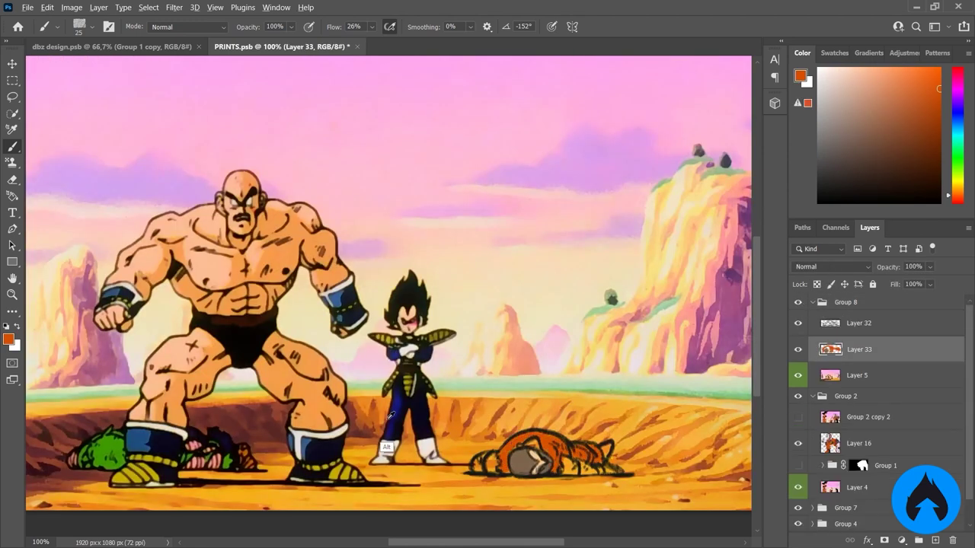
alt+click(320, 449)
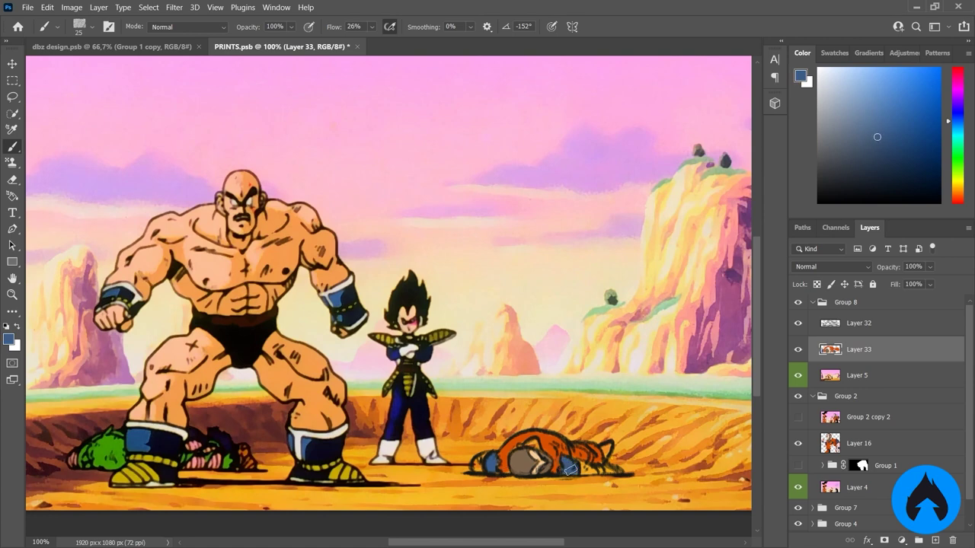
Paint the fallen man's hand beside his head in a sampled light skin tone on Layer 33
alt+click(533, 445)
alt+click(533, 485)
drag(477, 465, 533, 466)
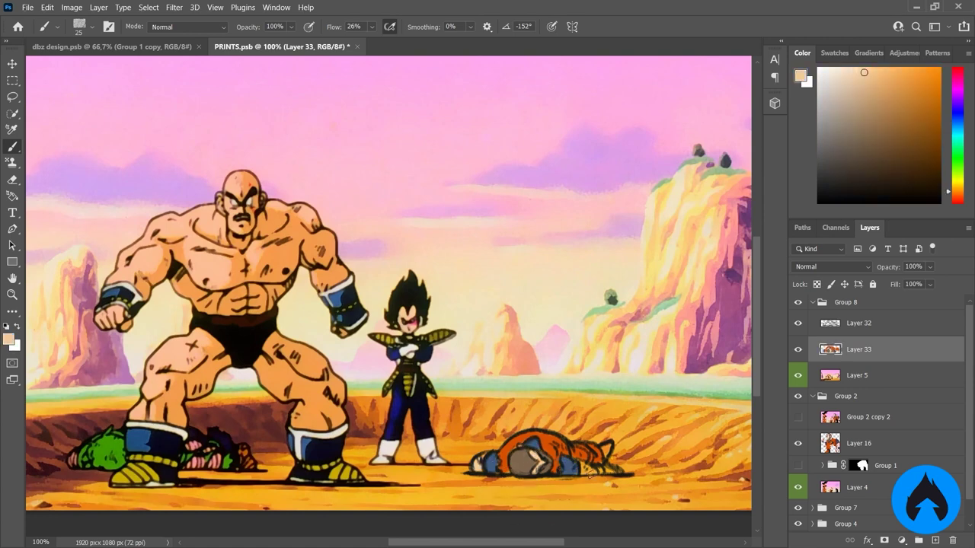
Colour the fallen man's far hand with sampled tones and paint his raised boot in Vegeta's dark navy
alt+click(590, 470)
alt+click(584, 497)
alt+click(605, 468)
alt+click(412, 457)
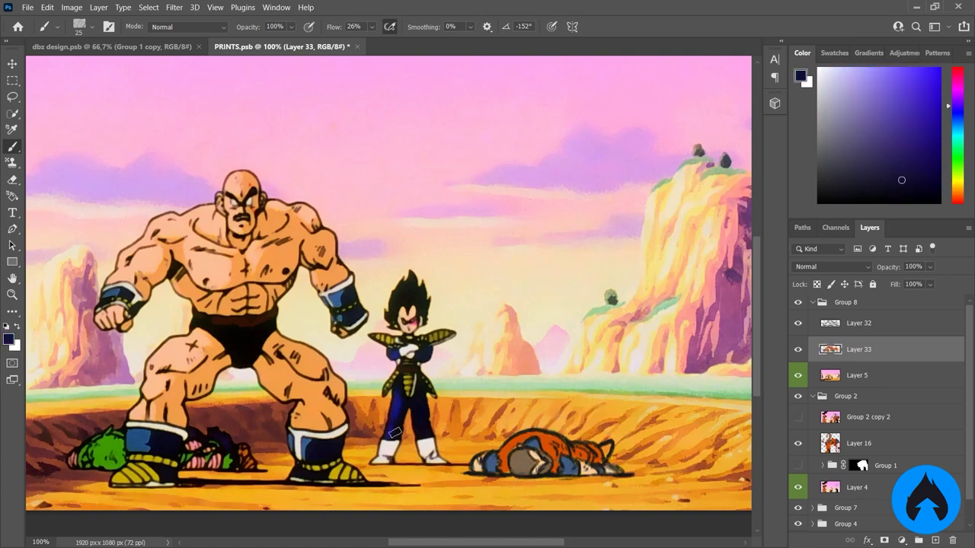
click(607, 448)
Touch up the fallen man's line art on Layer 32 with the 8 px Rascunho brush in sampled black
key(alt+bracketright)
right_click(514, 171)
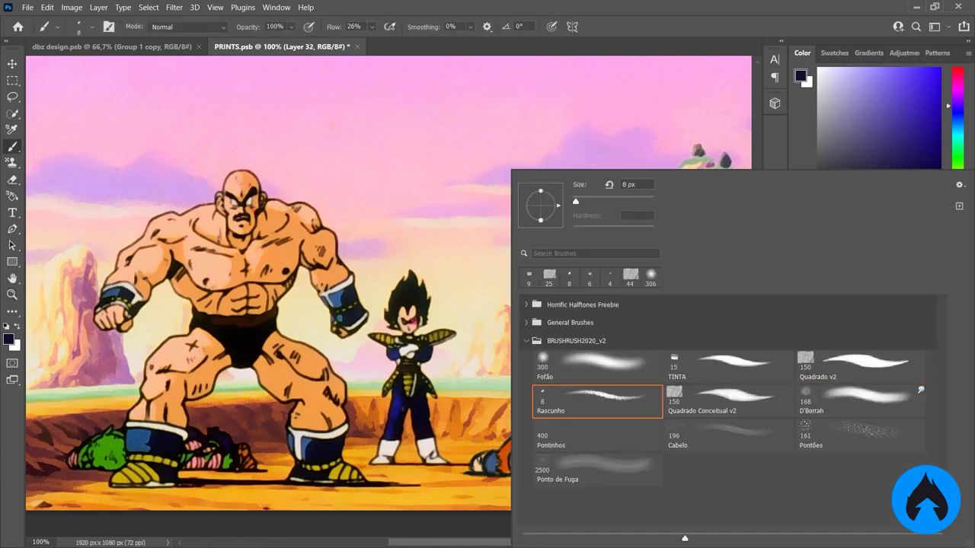
double_click(587, 398)
alt+click(547, 459)
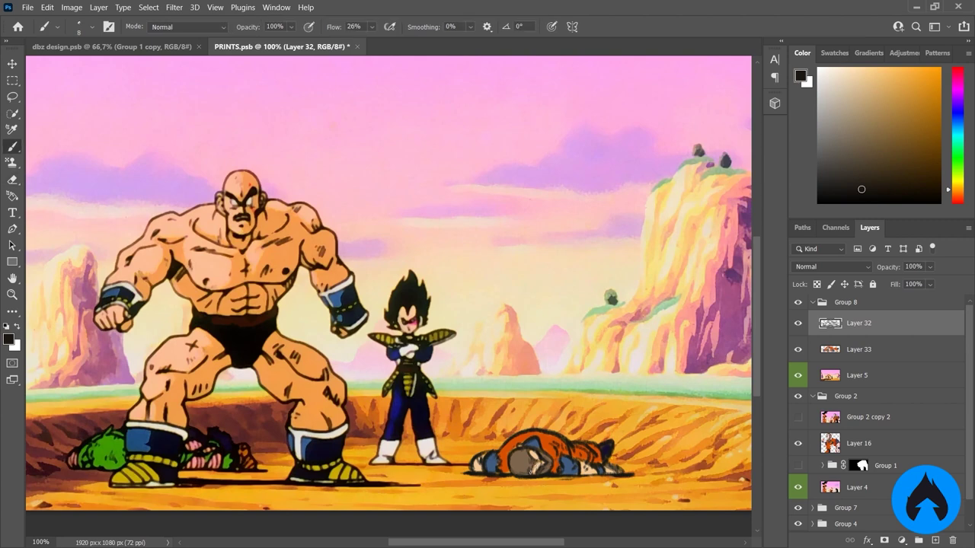
Touch up the fallen man's skin areas on Layer 33 with a sampled light skin tone
key(alt+bracketleft)
alt+click(538, 455)
scroll(538, 455, down, 2)
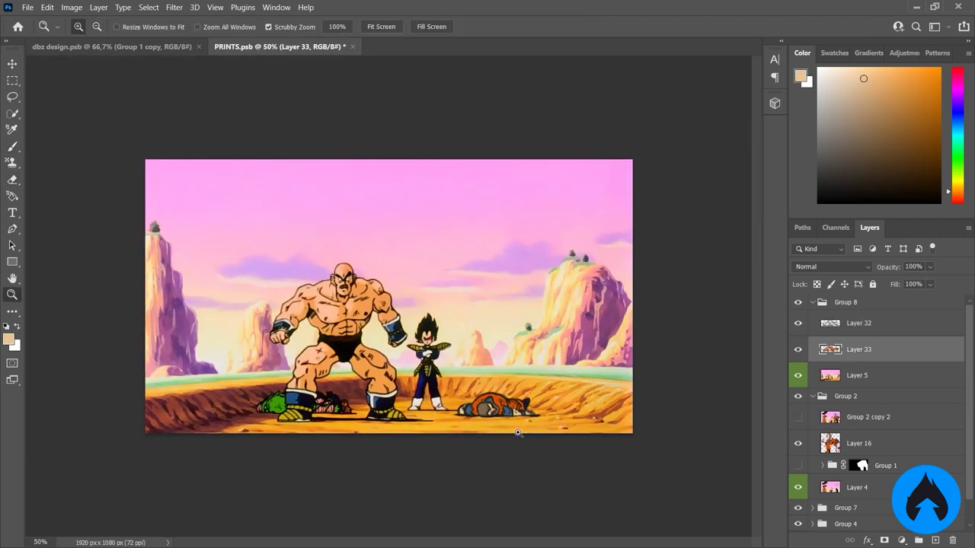
scroll(537, 455, up, 4)
Touch up the fallen man's outfit on Layer 33 with a sampled orange
key(e)
click(807, 328)
key(b)
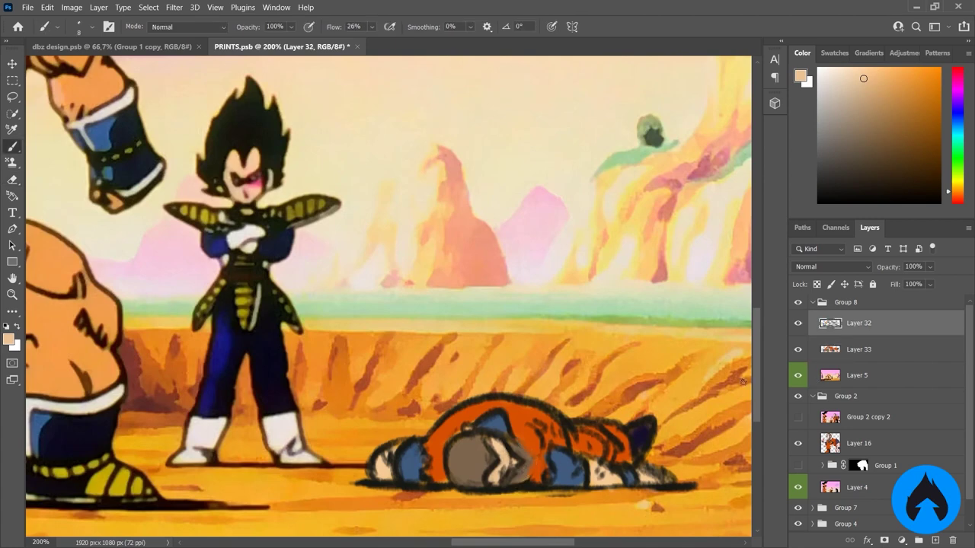
alt+click(519, 482)
key(alt+bracketleft)
alt+click(525, 462)
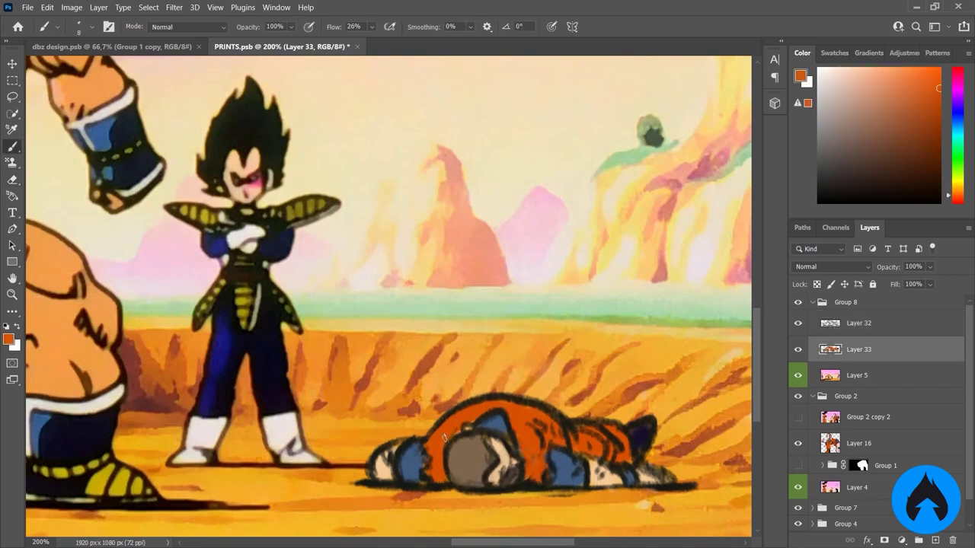
key(z)
scroll(463, 423, down, 4)
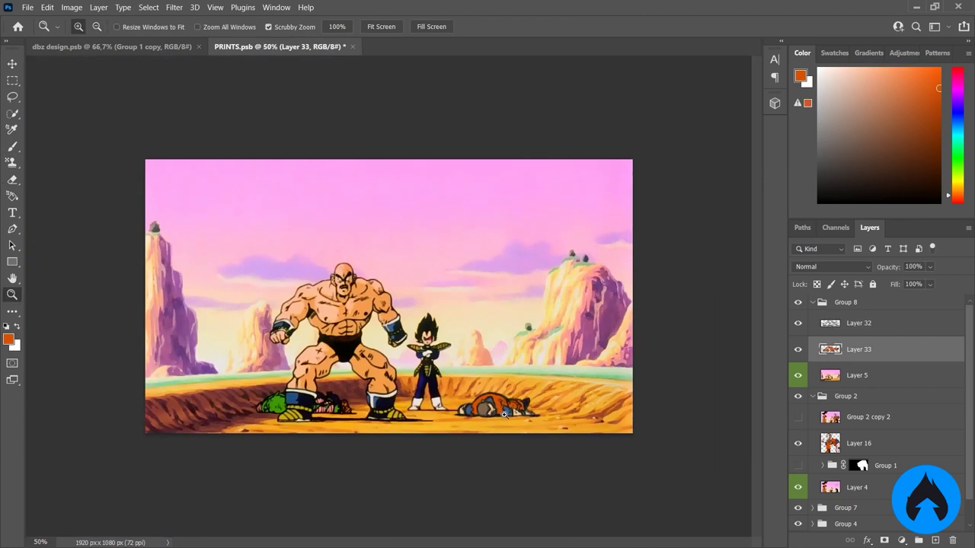
Touch up the fallen man's head using a sampled skin tone on Layer 33 and a sampled brown on Layer 32
scroll(500, 423, up, 2)
key(b)
alt+click(523, 444)
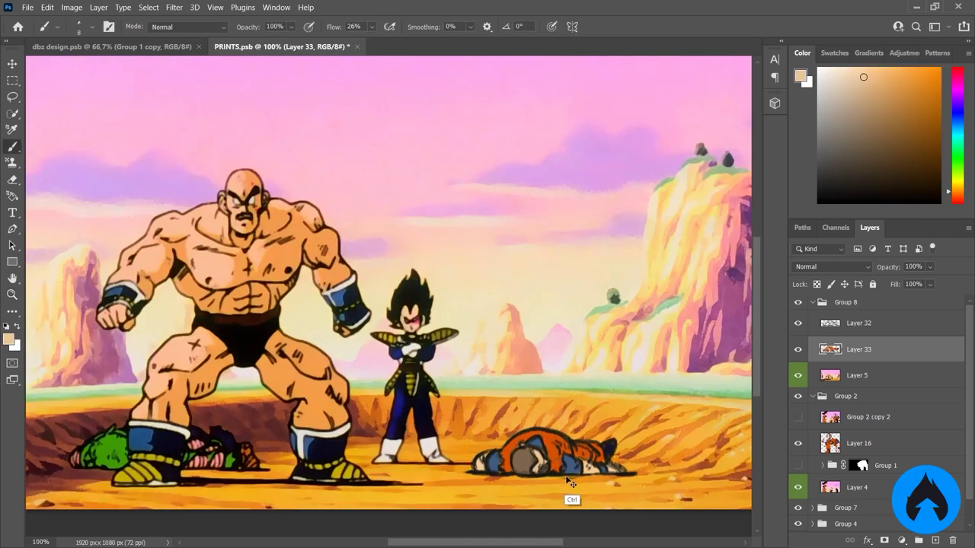
key(alt+bracketright)
alt+click(524, 444)
alt+click(529, 450)
alt+click(531, 457)
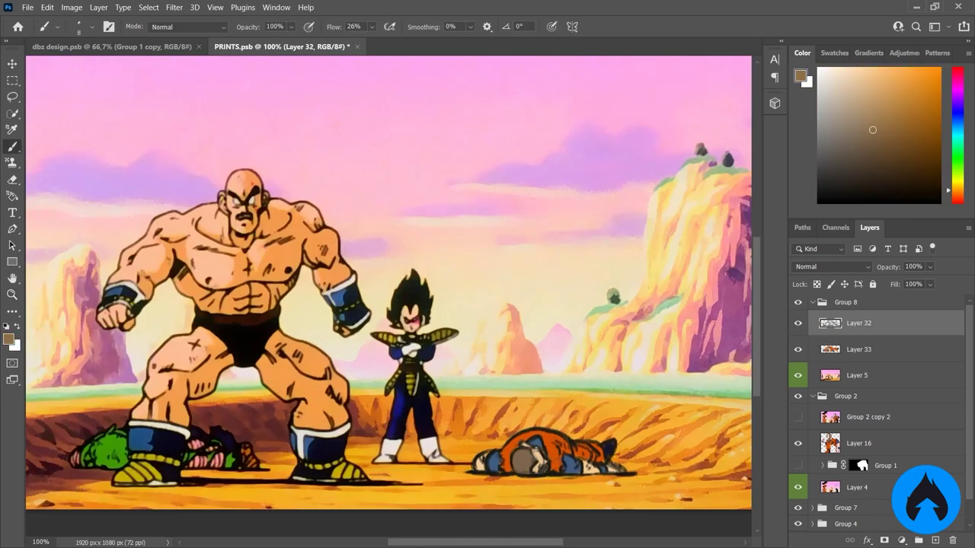
Retouch the details around the fallen man's head on Layer 32 with sampled tones, including the outfit's blue
alt+click(539, 463)
alt+click(545, 485)
alt+click(543, 464)
alt+click(536, 491)
alt+click(540, 444)
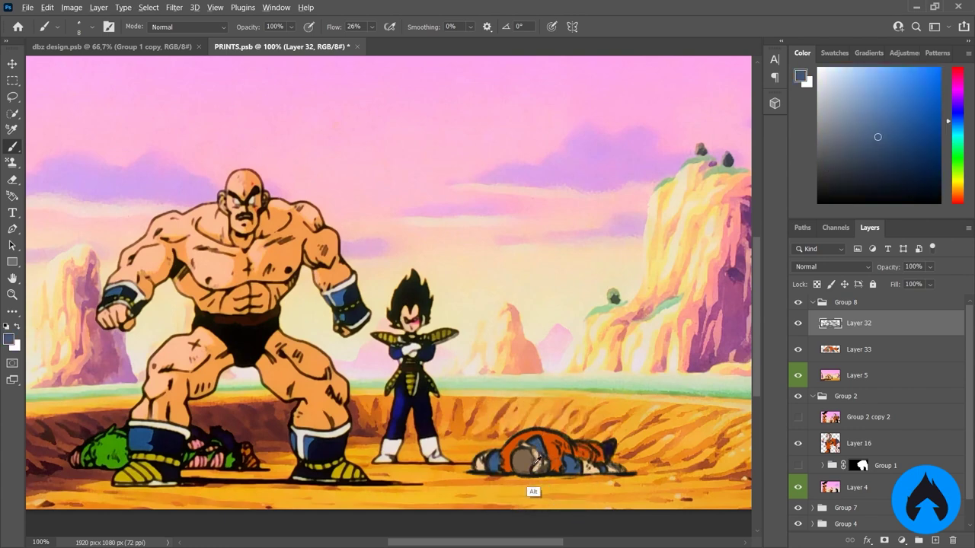
Refine the dark outlines of the fallen man on Layer 32 with sampled navy and near-black tones
alt+click(421, 413)
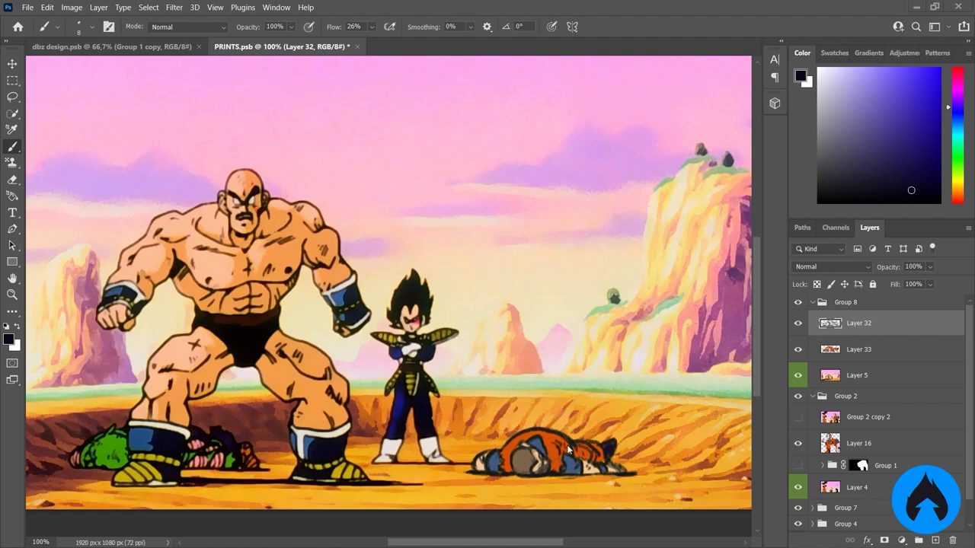
scroll(568, 450, up, 1)
right_click(509, 169)
click(307, 165)
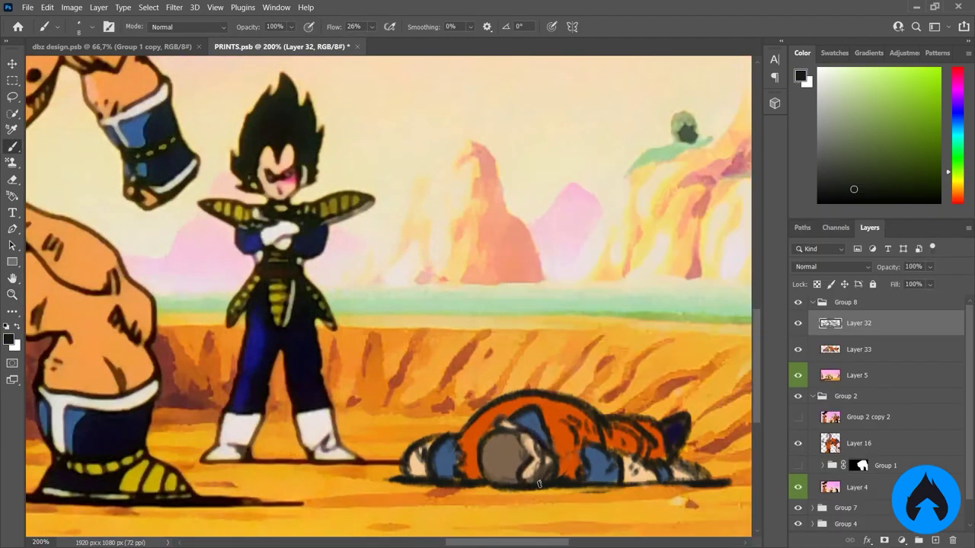
scroll(517, 433, down, 1)
key(e)
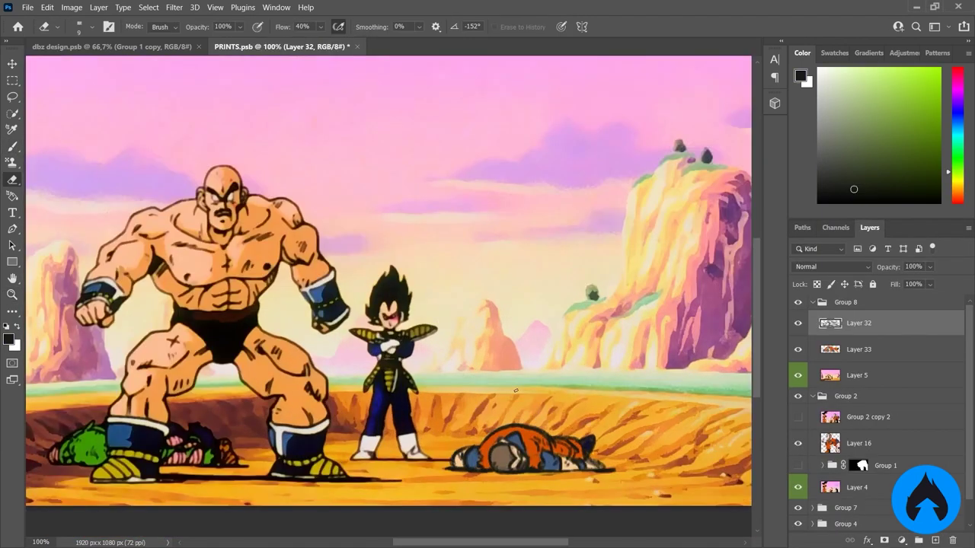
Touch up the fallen man's colouring on Layer 33 with a sampled dark purple tone
key(b)
key(alt+bracketleft)
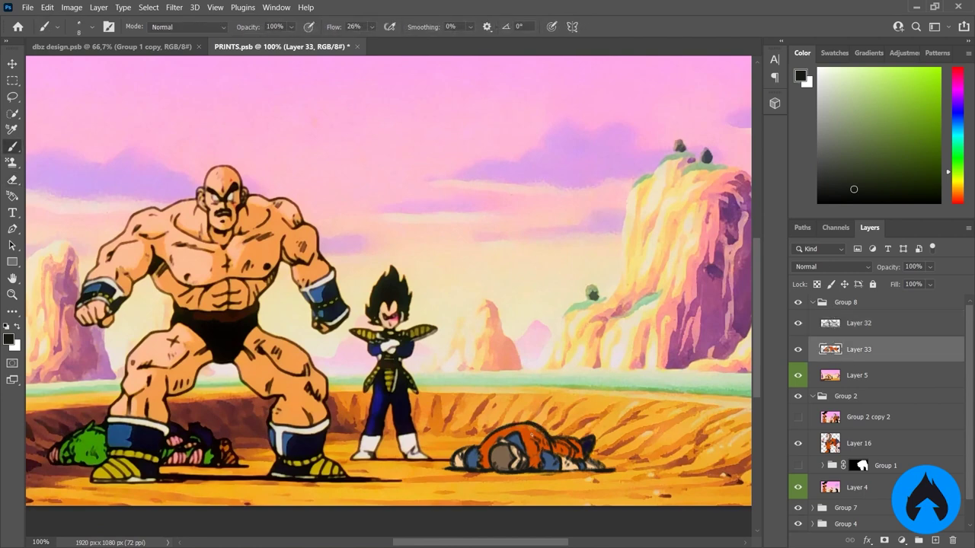
alt+click(553, 448)
key(z)
scroll(554, 448, down, 2)
scroll(546, 445, up, 1)
key(b)
key(d)
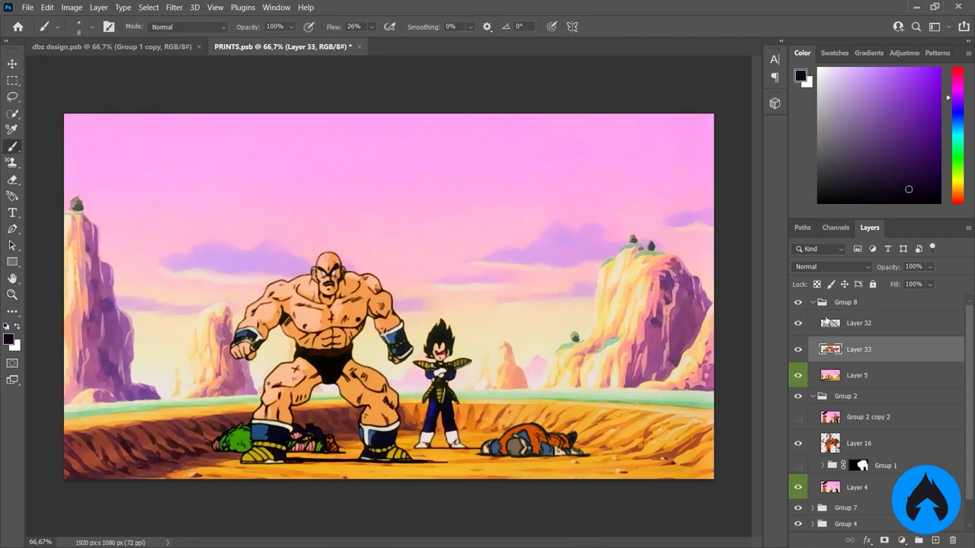
Draw the dark ground shadow line beneath the fallen man on Layer 32 at a rotated canvas angle
right_click(533, 401)
key(Escape)
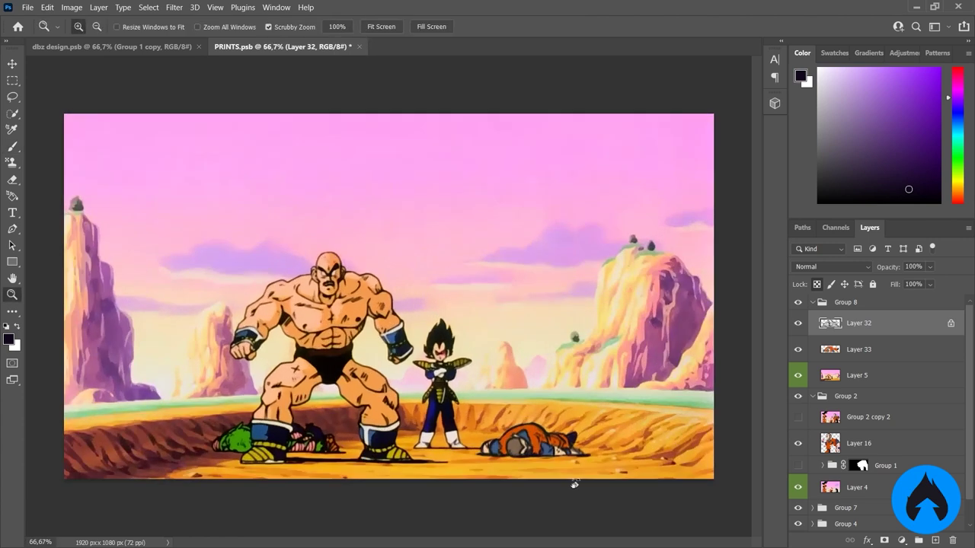
key(r)
drag(572, 483, 644, 351)
right_click(588, 196)
key(Return)
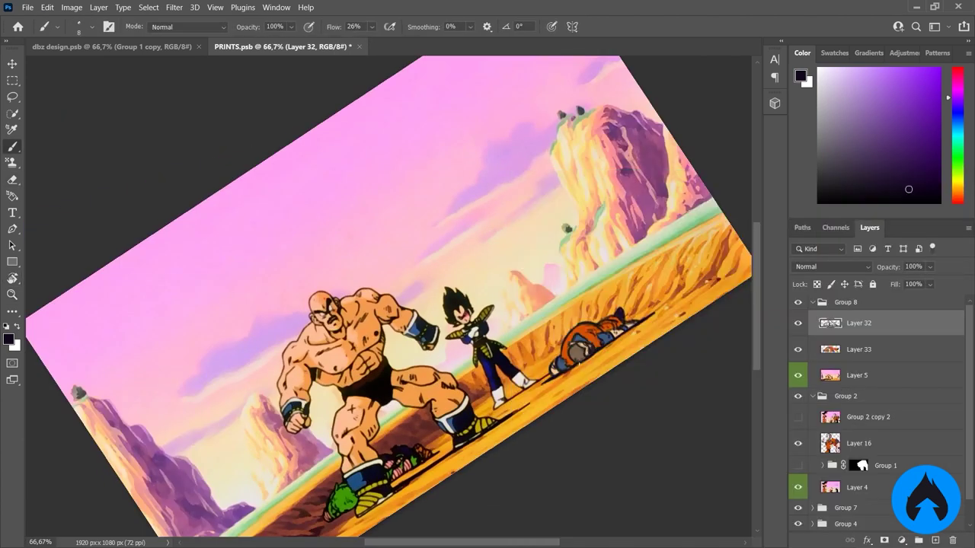
key(r)
key(Escape)
key(z)
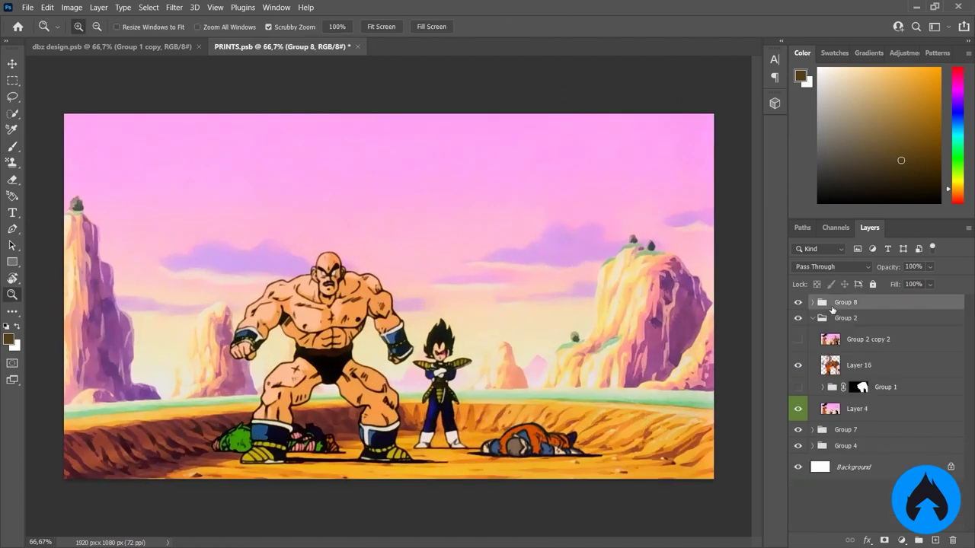
Merge a copy of the fallen man's grouped layers inside Group 8 and run the Lens Correction filter on it
key(ctrl+e)
click(175, 6)
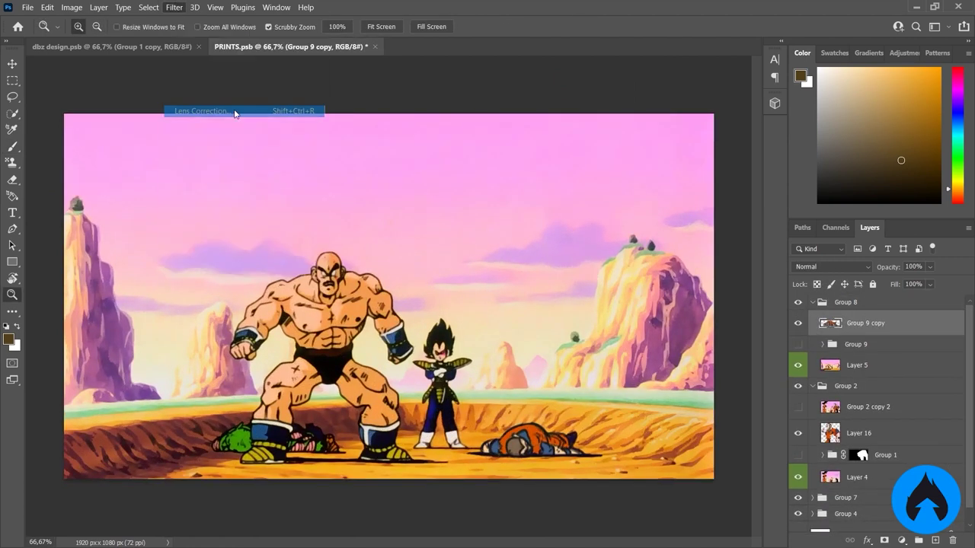
click(228, 113)
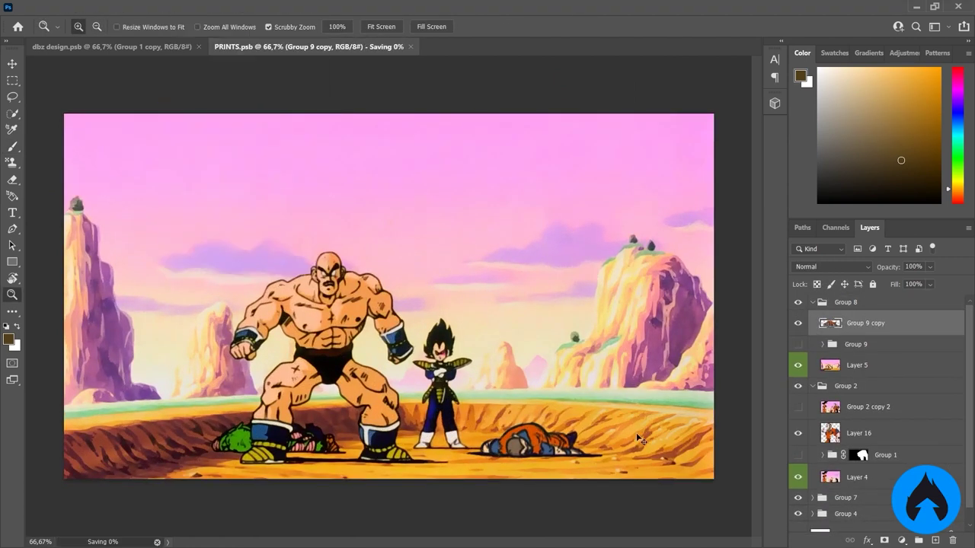
Duplicate Group 8, merge the duplicate into a single layer and place it inside Group 8
click(845, 303)
key(ctrl+j)
key(ctrl+e)
drag(802, 325, 822, 327)
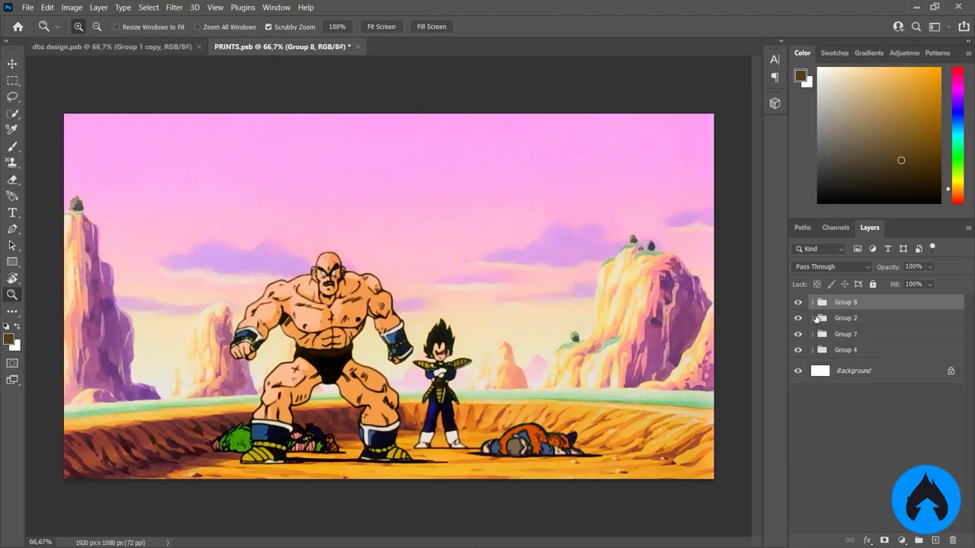
Save a copy of the finished scene in the DBZ folder in PNG format
click(174, 7)
click(391, 313)
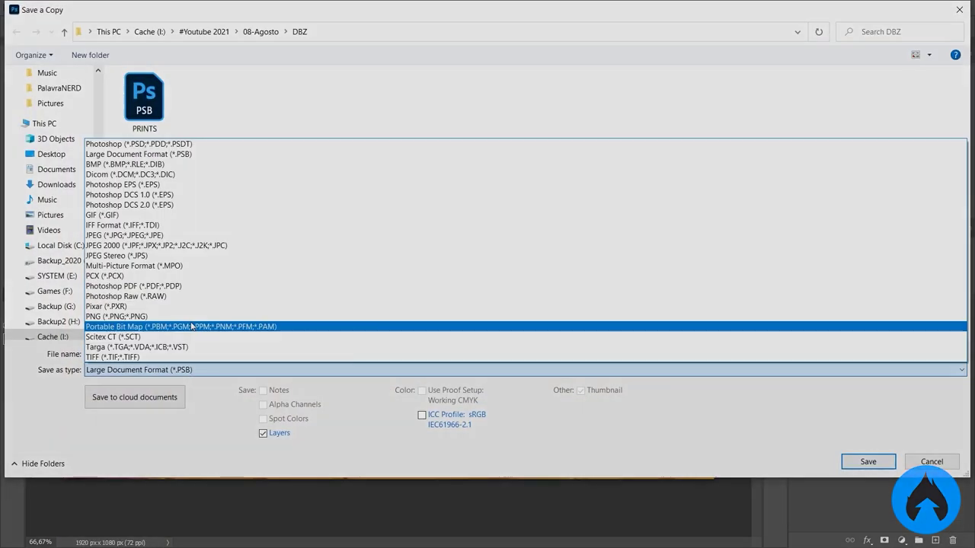
click(190, 326)
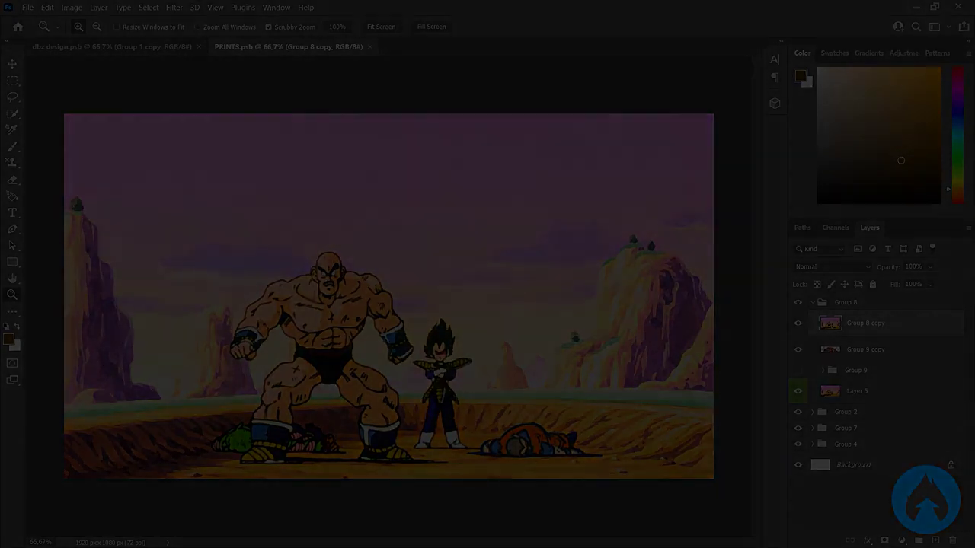